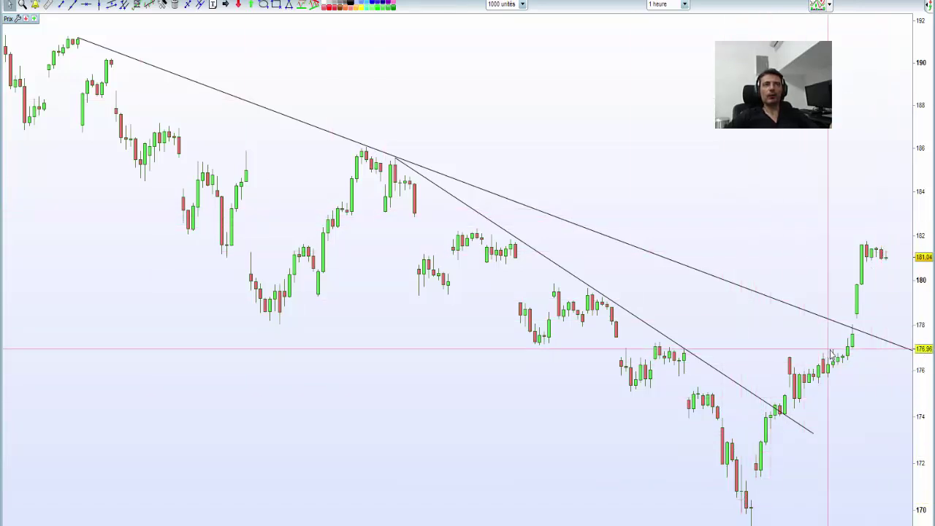
Capture the hourly price chart with its two descending trendlines and draw an arrow across the capture from the earlier highs to the latest highs.
scroll(830, 353, up, 3)
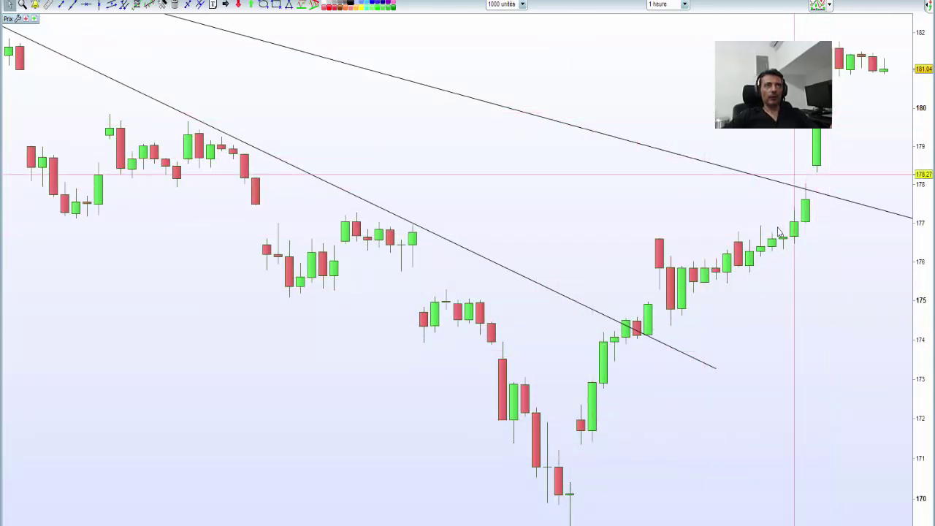
scroll(146, 142, up, 2)
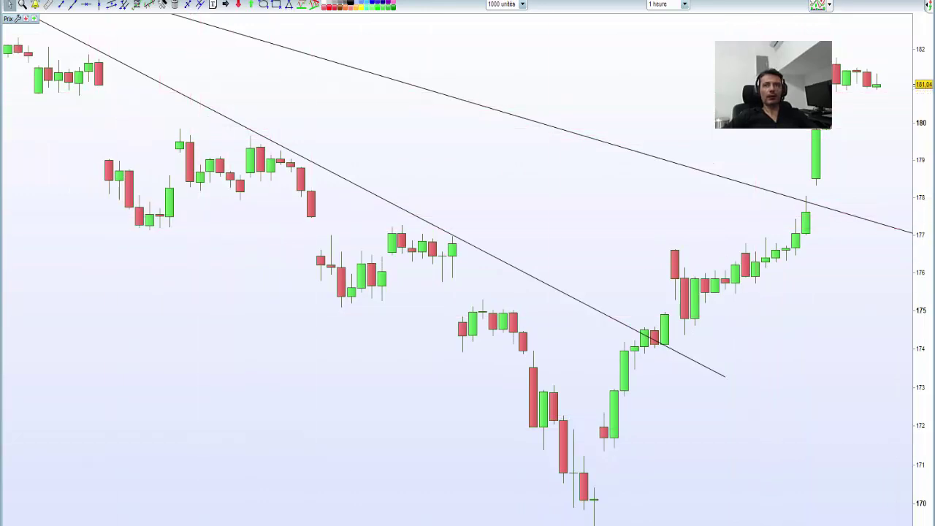
key(Print)
click(18, 80)
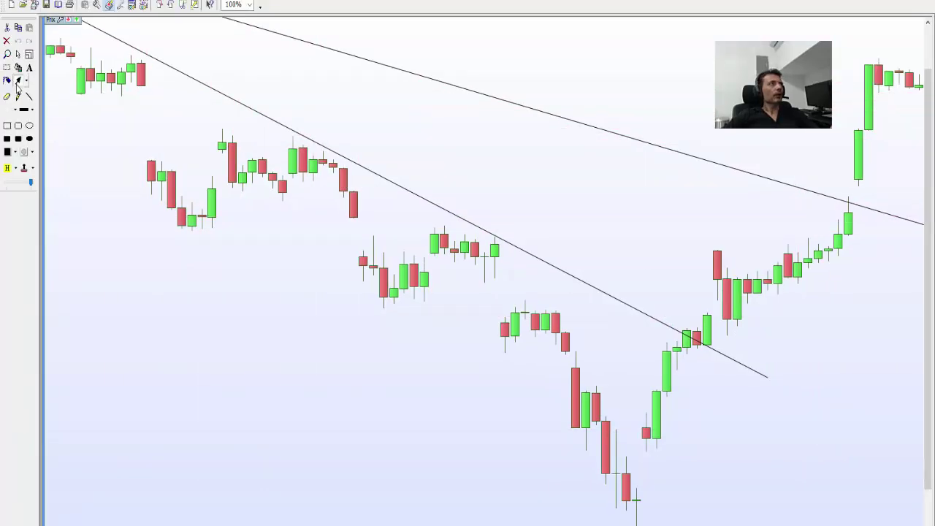
mouse_move(125, 82)
mouse_down()
mouse_move(476, 378)
mouse_move(600, 506)
mouse_move(727, 247)
mouse_move(864, 73)
mouse_up()
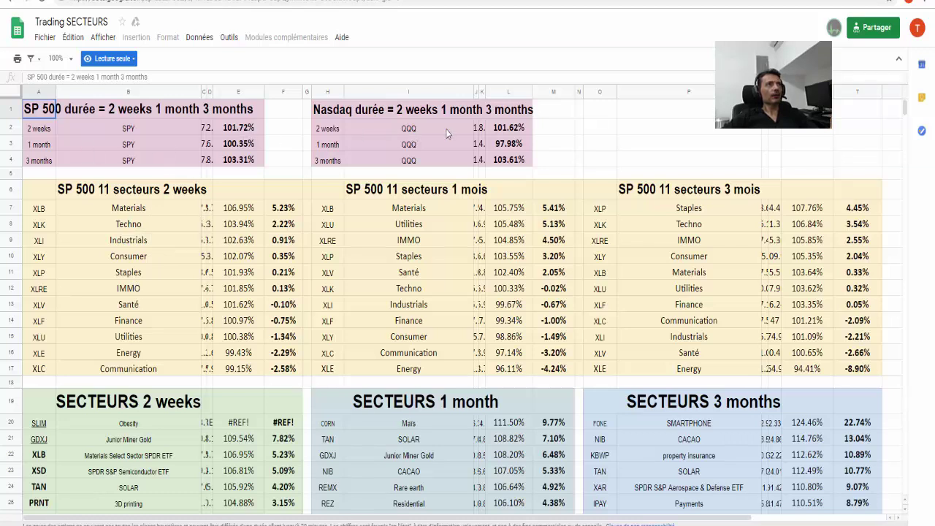
Switch to the Trading SECTEURS sheet and review the Nasdaq 1 month ratio and the IMMO and Utilities rows of SP 500 11 secteurs 1 mois.
click(520, 146)
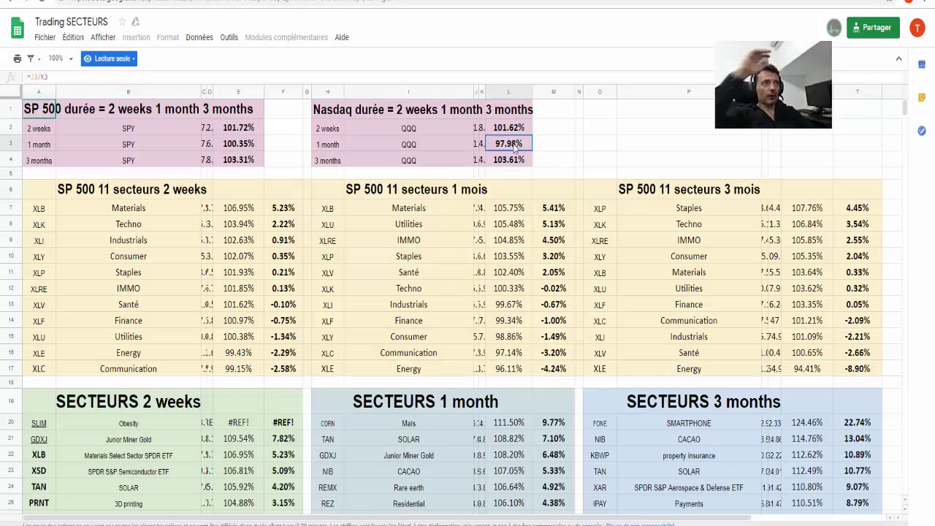
click(431, 220)
click(428, 242)
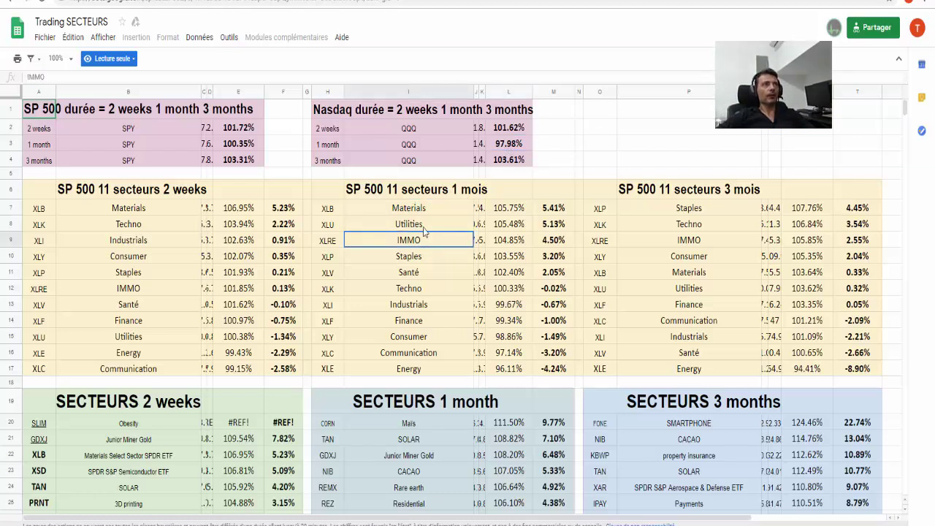
click(423, 227)
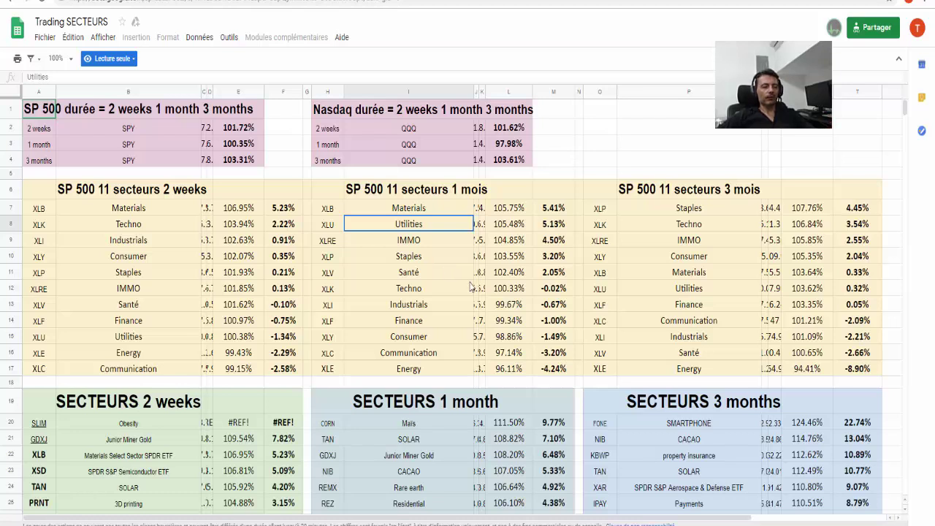
Switch to the charting platform, set the chart's timeframe to Hebdo and inspect the candles around the previous major peak.
key(alt+Tab)
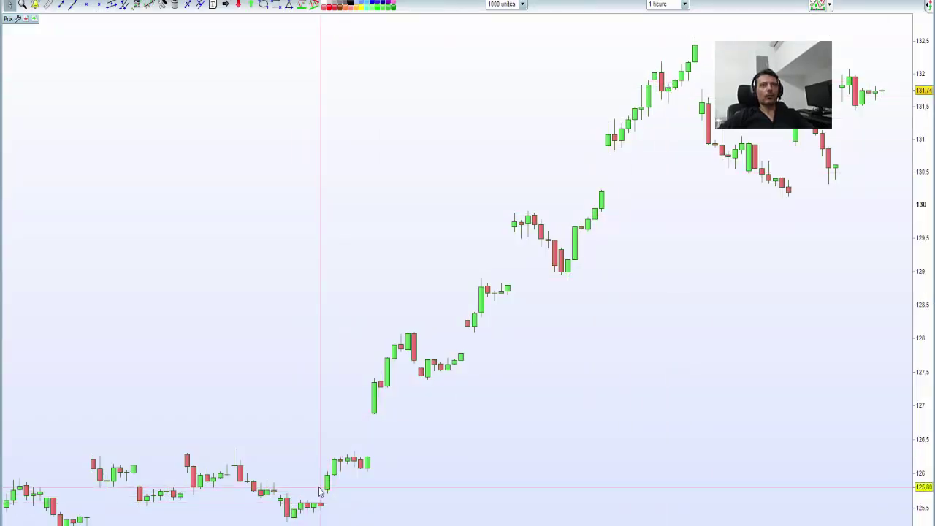
scroll(462, 256, down, 3)
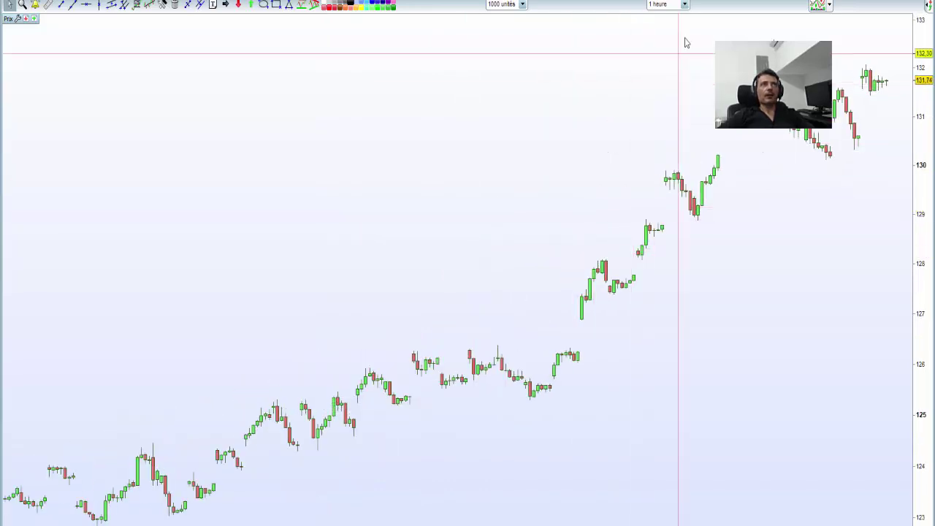
click(686, 5)
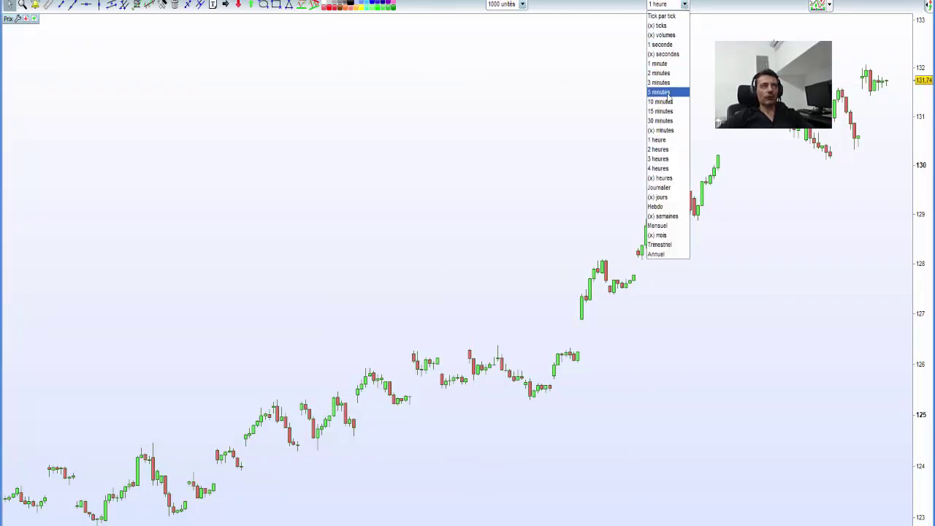
click(668, 207)
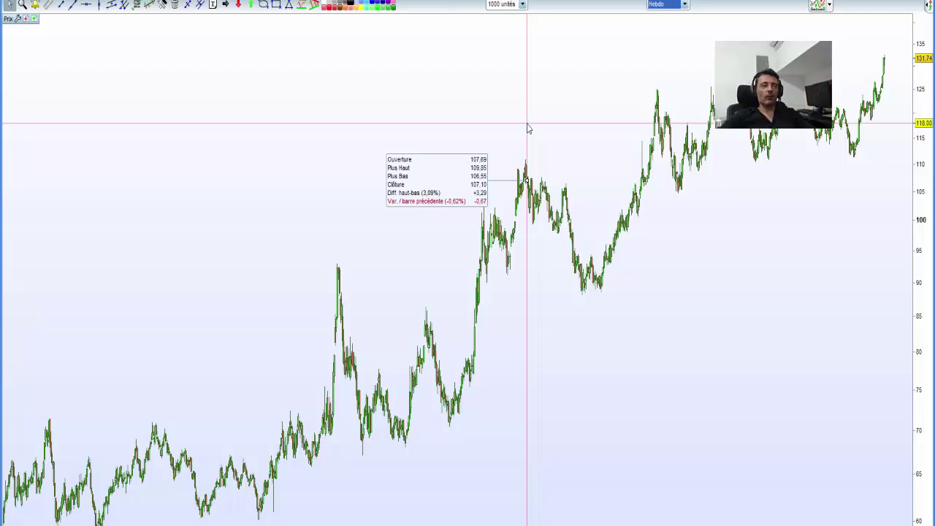
scroll(773, 303, up, 5)
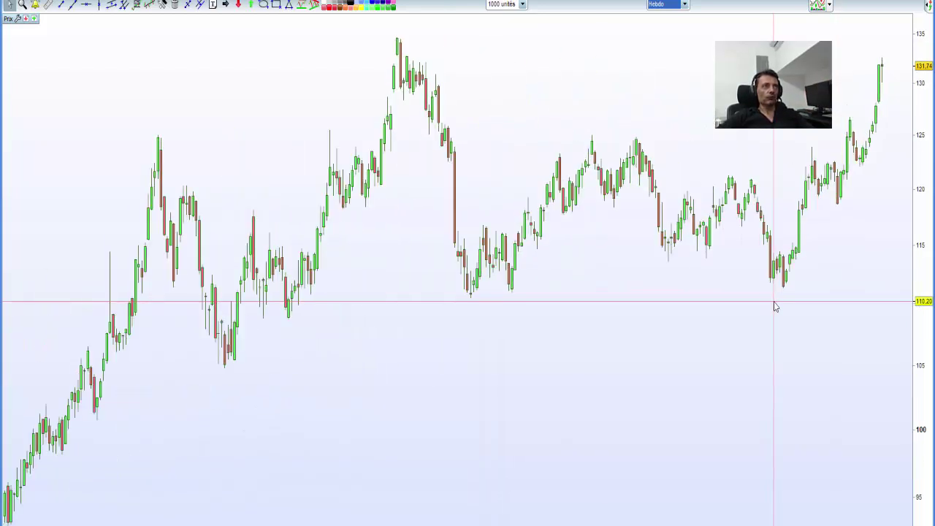
scroll(775, 305, up, 3)
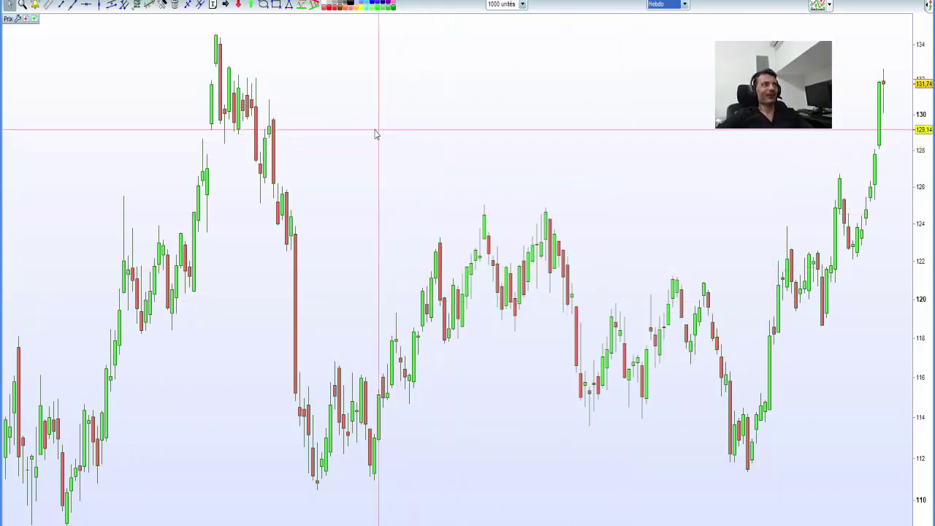
mouse_move(361, 128)
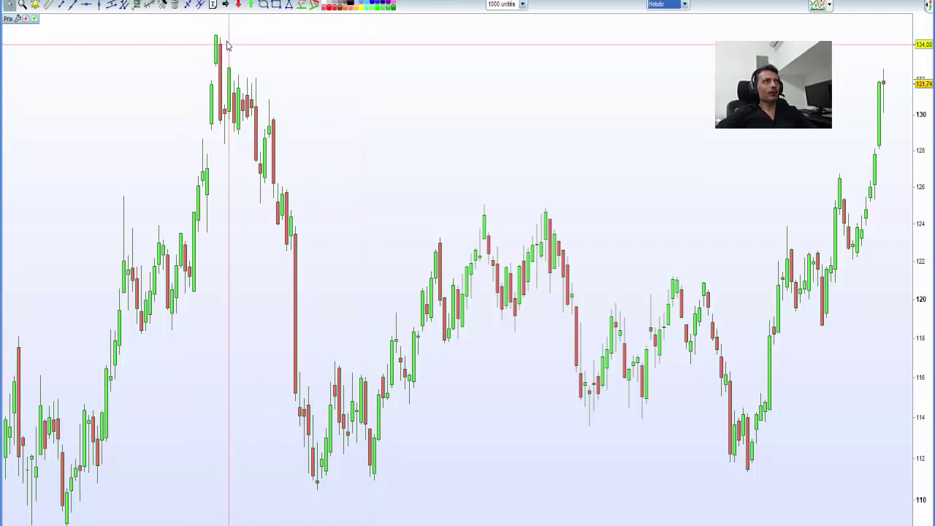
mouse_move(208, 58)
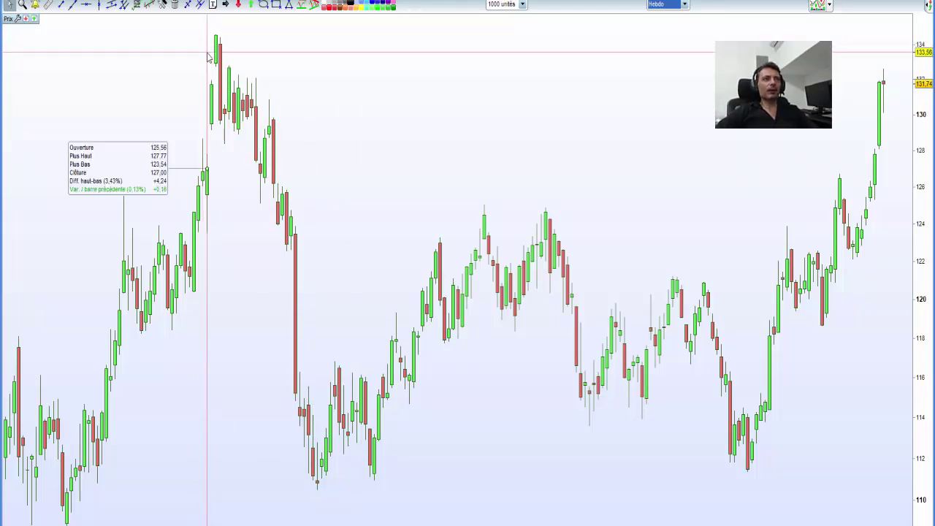
Switch to the Trading Economics page and examine the recent years of the US 10Y weekly bond chart.
key(alt+Tab)
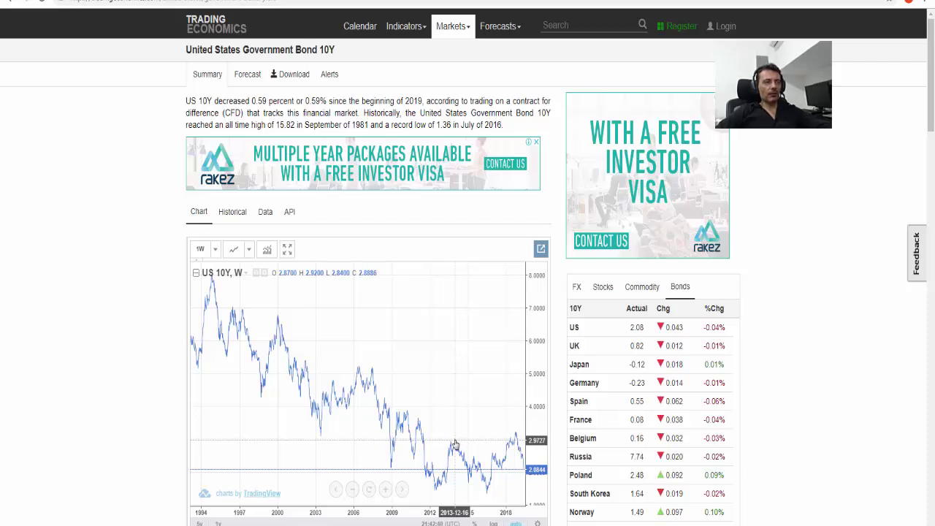
scroll(461, 437, up, 2)
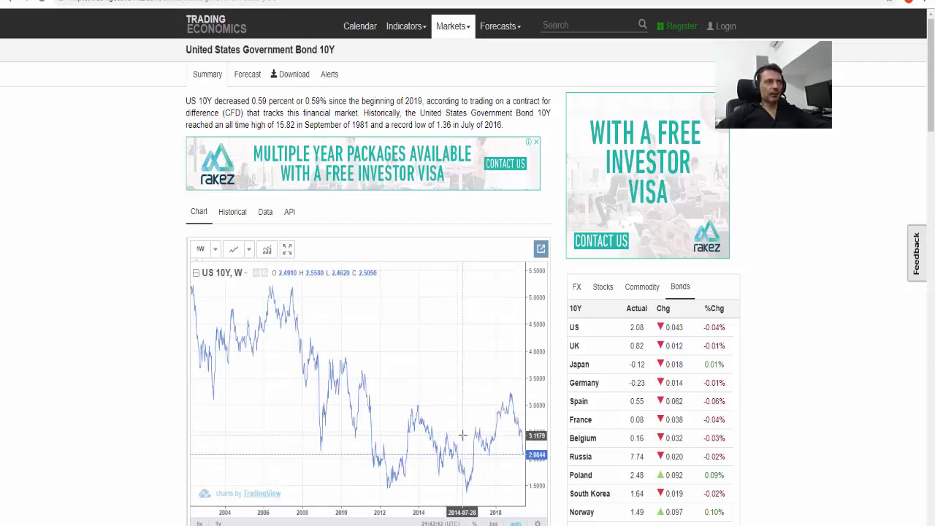
scroll(462, 435, up, 3)
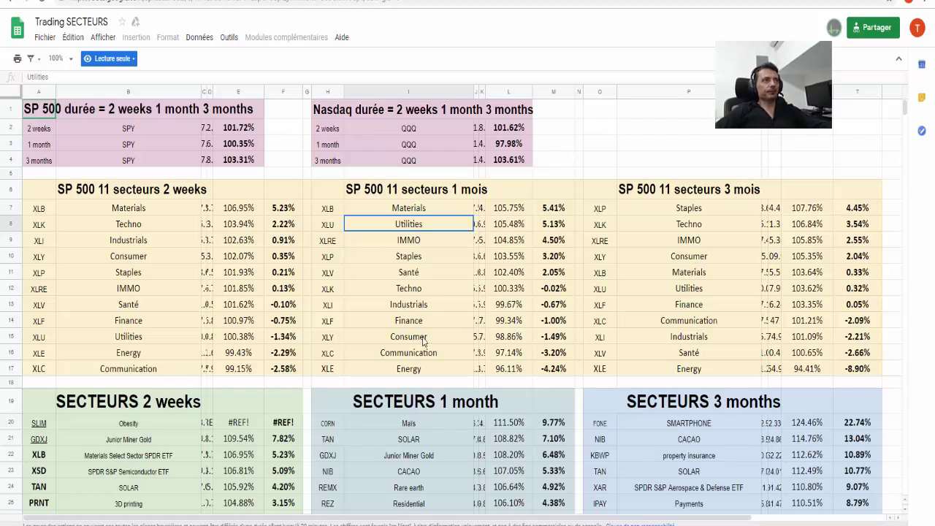
Select Energy in the SP 500 11 secteurs 1 mois table, switch to the charting platform and examine the daily chart's peaks and latest candles.
click(419, 371)
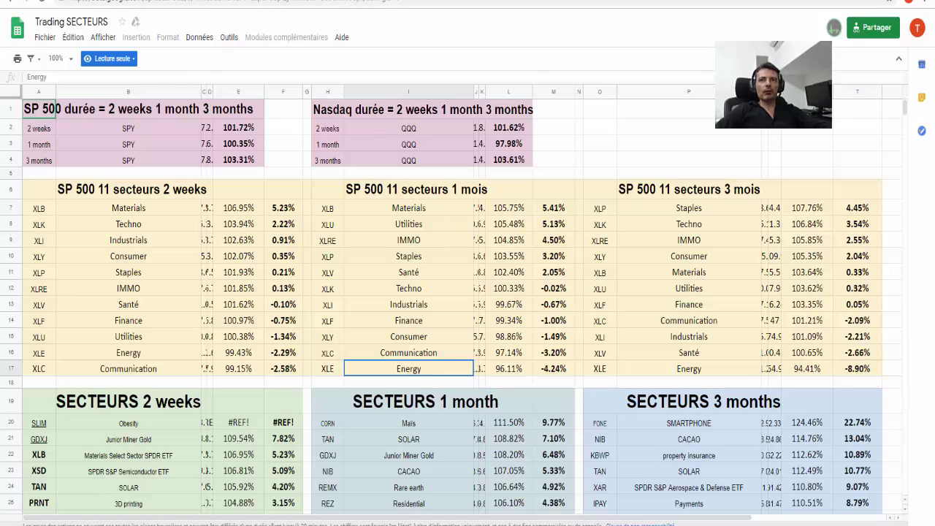
key(alt+Tab)
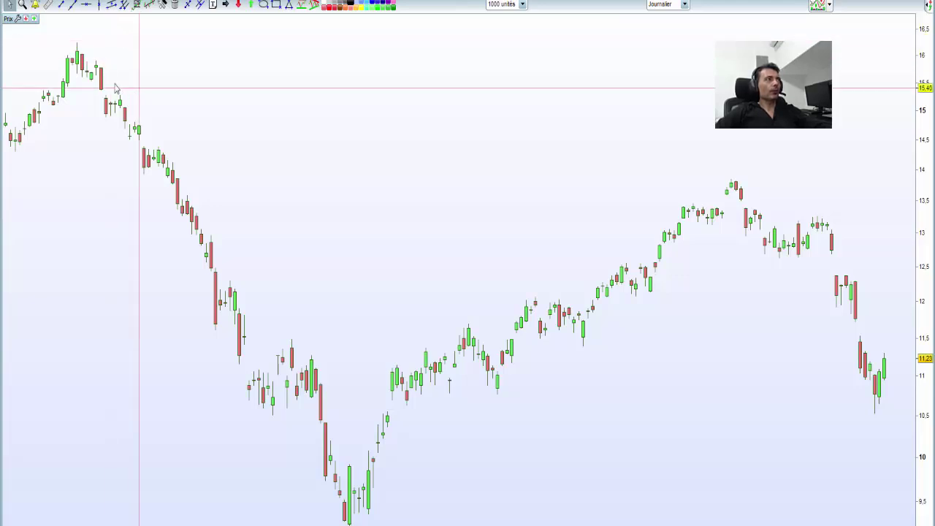
mouse_move(108, 83)
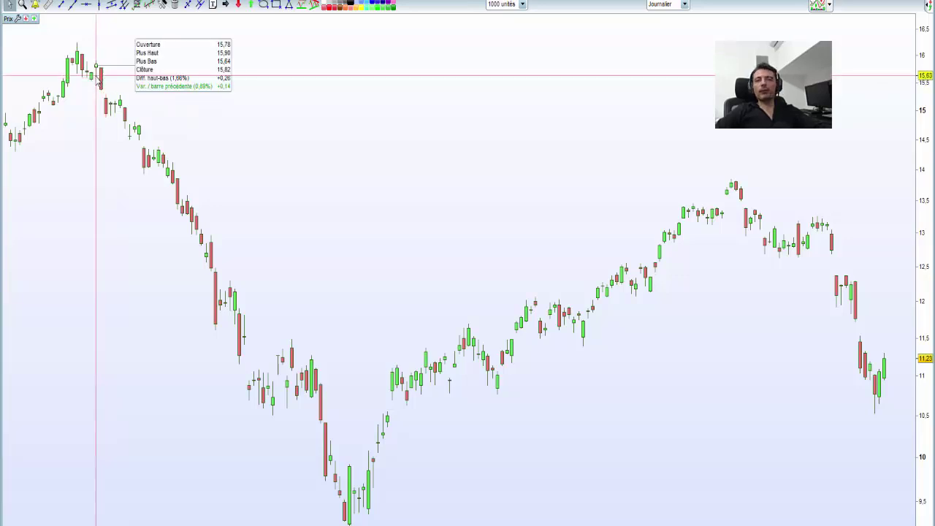
mouse_move(115, 120)
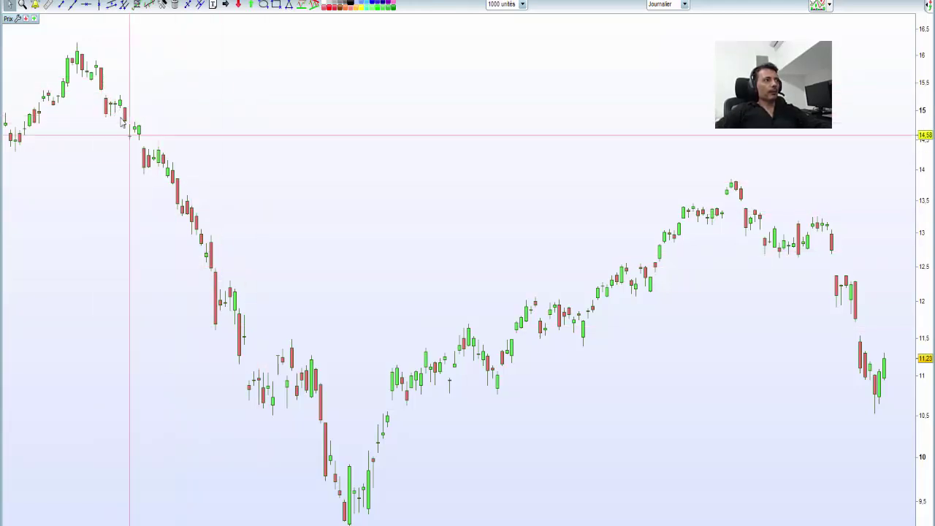
mouse_move(112, 101)
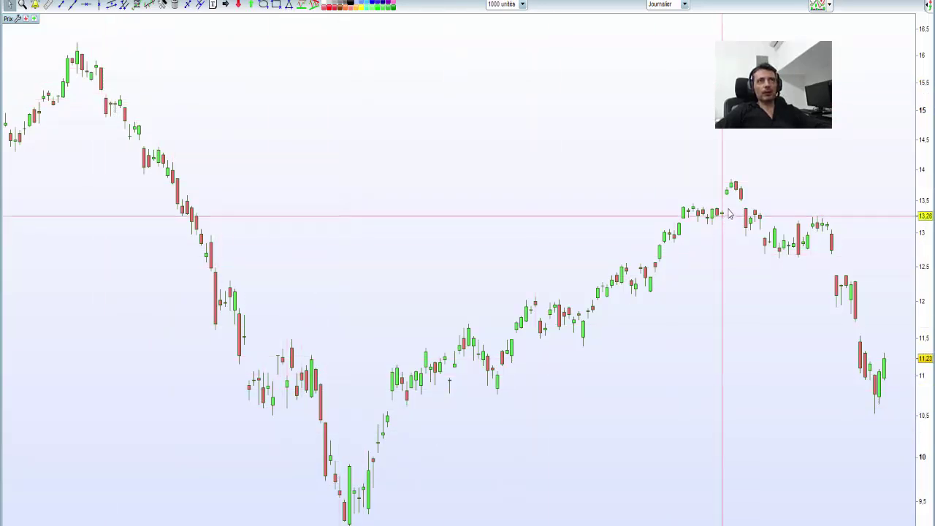
mouse_move(737, 191)
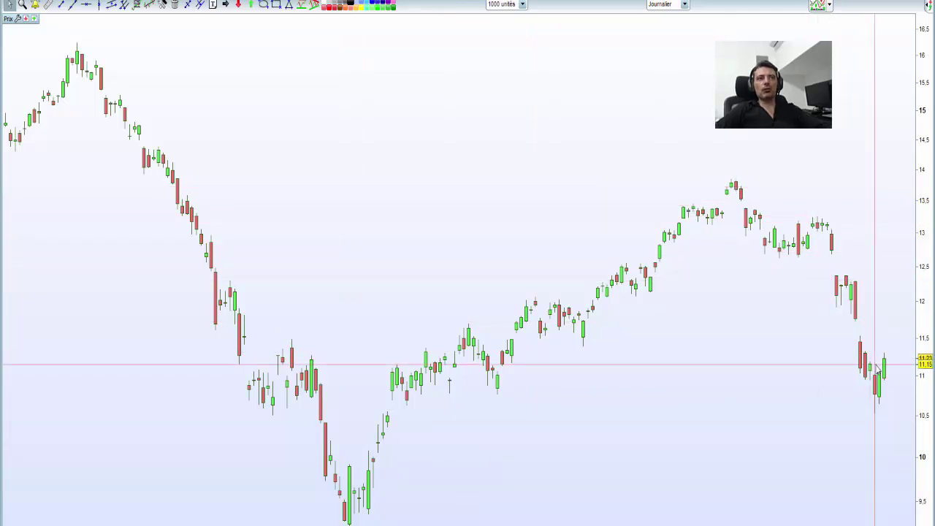
scroll(874, 367, up, 3)
scroll(877, 369, up, 2)
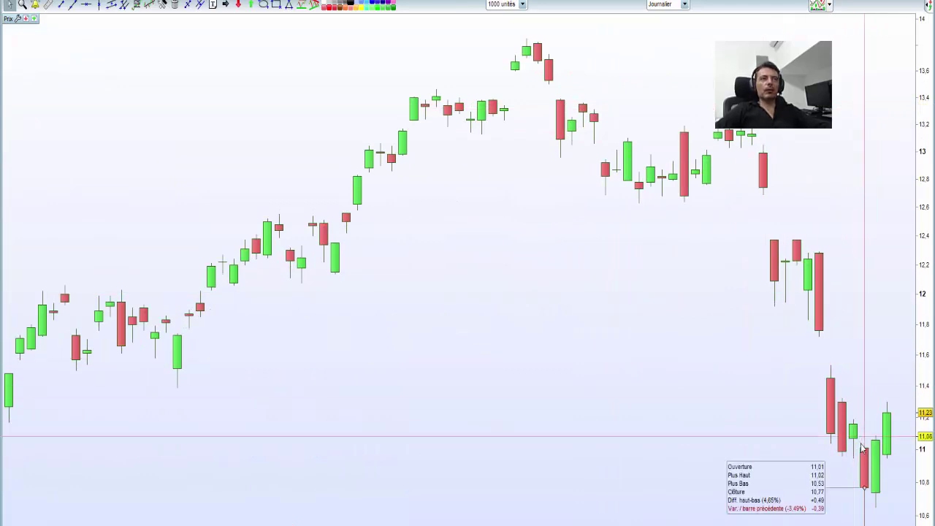
Display the next instrument's daily chart and examine its earlier low, its highest peak and its latest rebound.
key(Down)
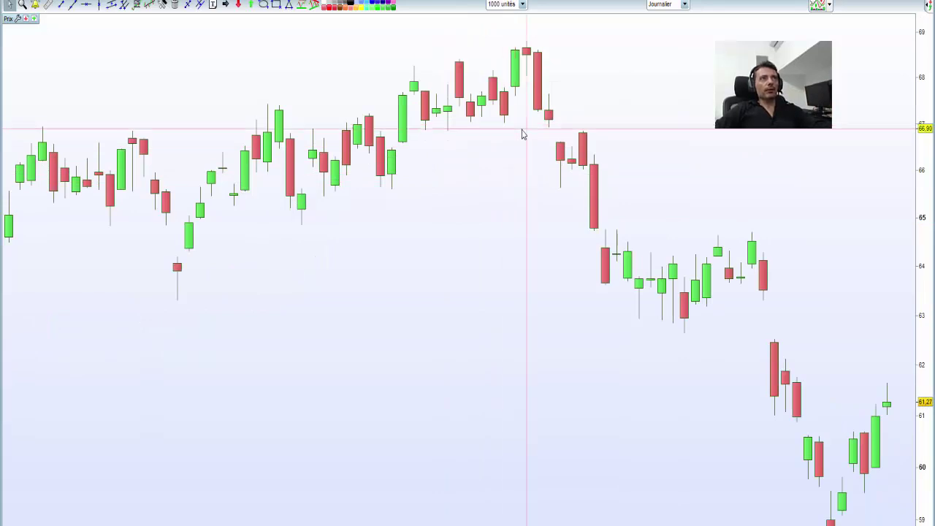
mouse_move(529, 134)
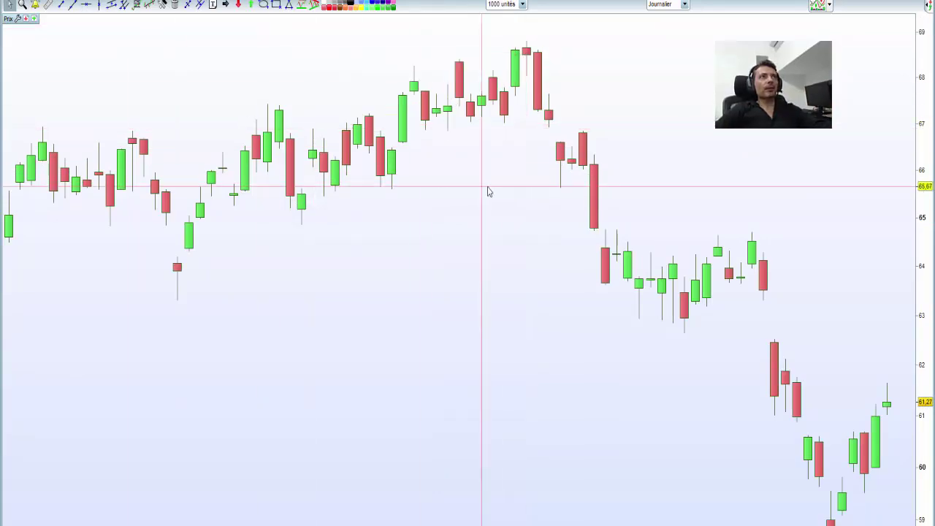
scroll(545, 75, down, 5)
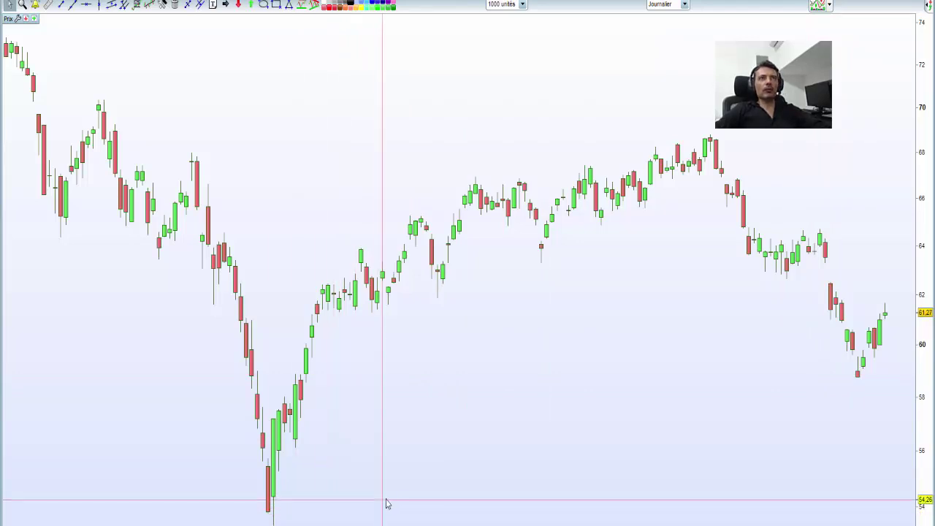
scroll(676, 164, up, 3)
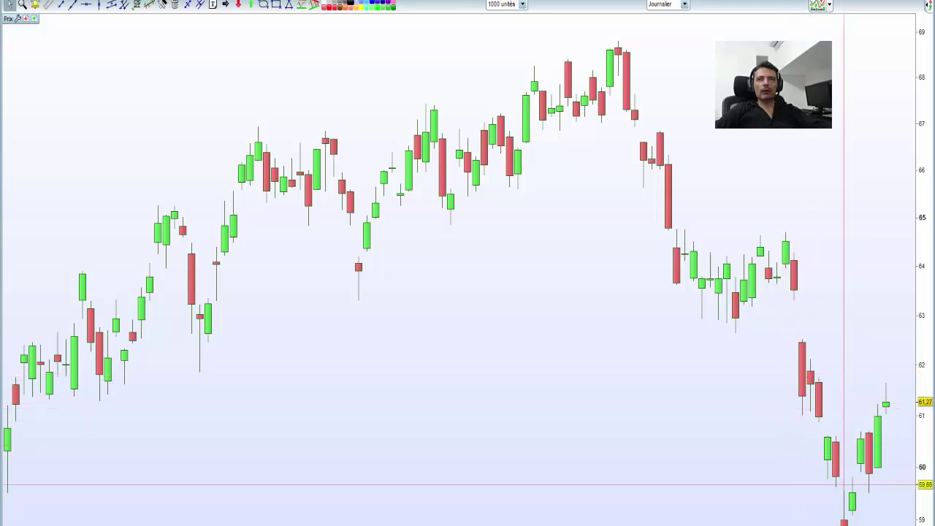
Switch back to the Trading SECTEURS sheet and review SOLAR, CACAO, Maïs, Rare earth and Residential in the SECTEURS 1 month table.
key(alt+Tab)
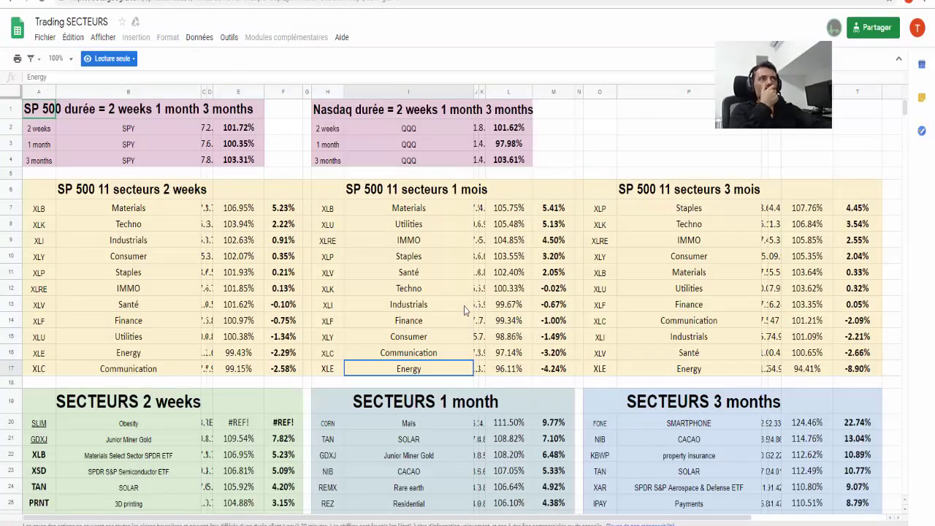
scroll(474, 314, down, 3)
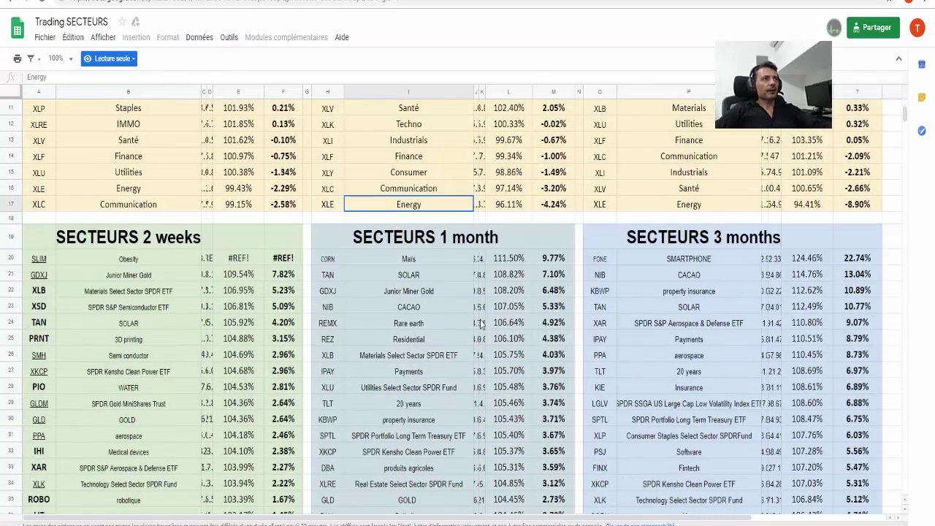
click(391, 277)
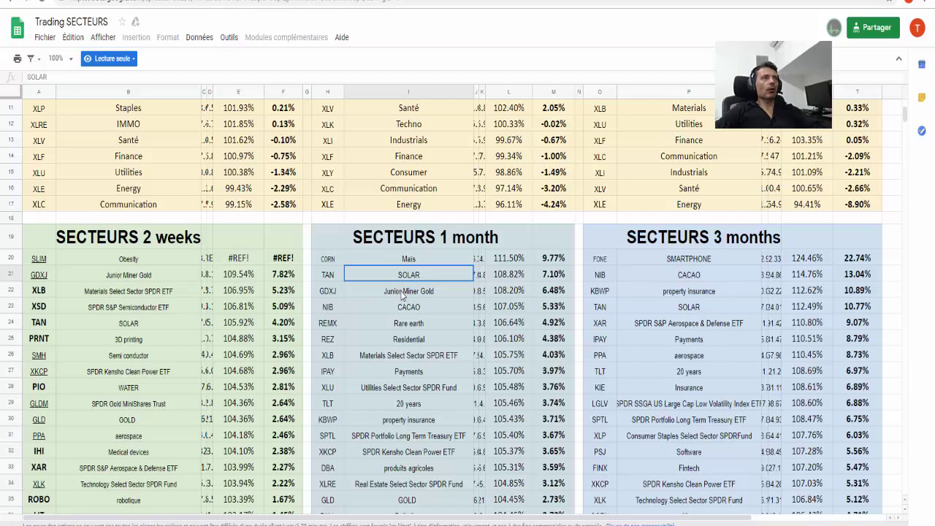
click(404, 307)
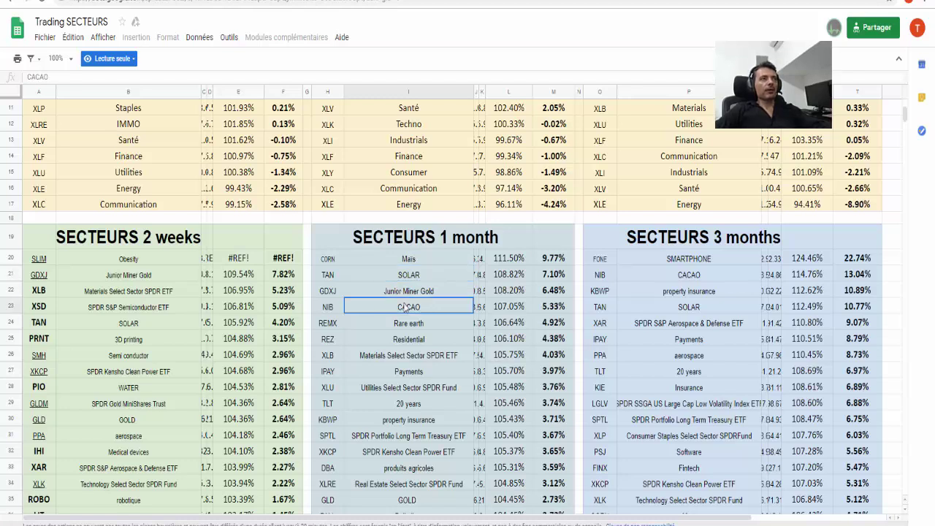
click(414, 262)
click(413, 324)
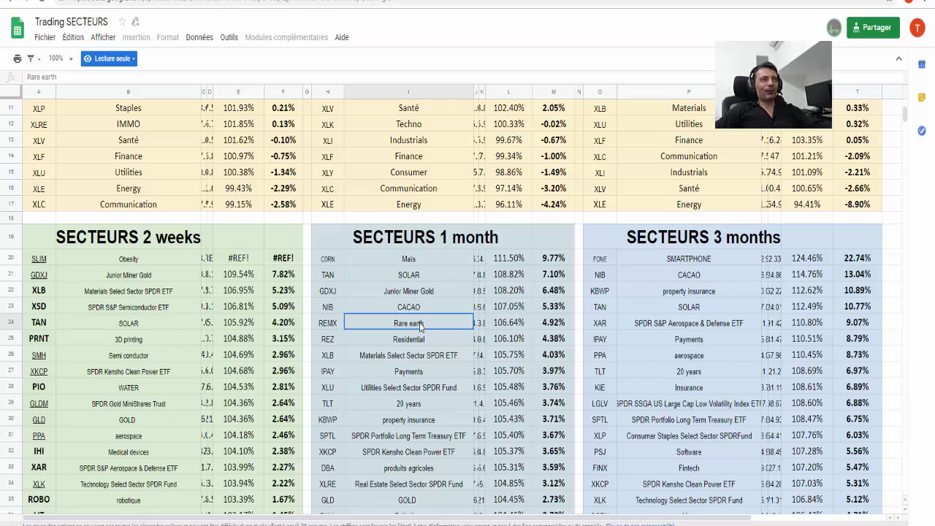
click(419, 336)
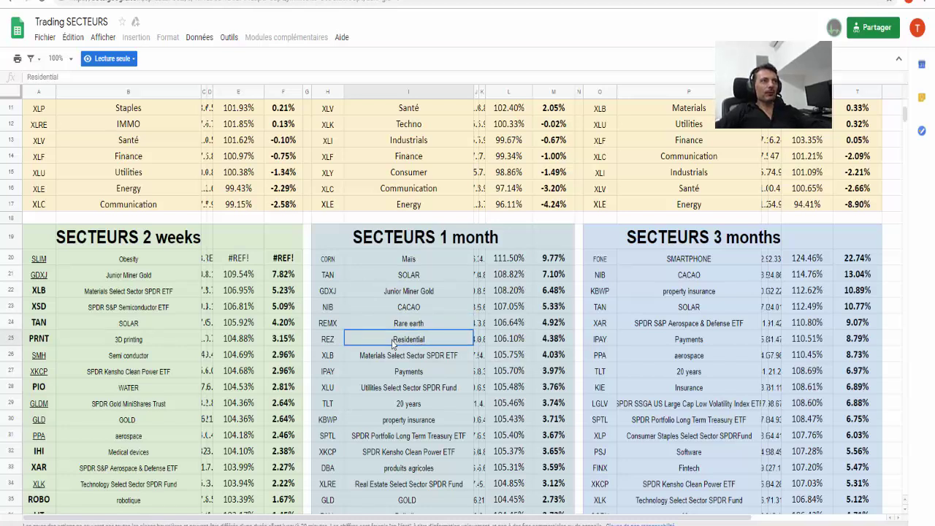
Review Materials Select Sector, Payments, Utilities Select Sector, 20 years and property insurance in the upper SECTEURS 1 month table.
click(418, 357)
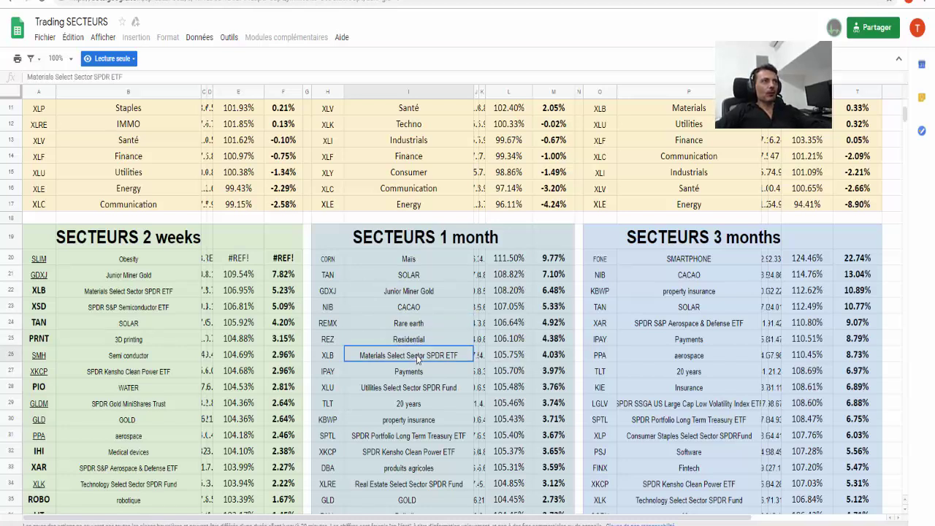
click(418, 374)
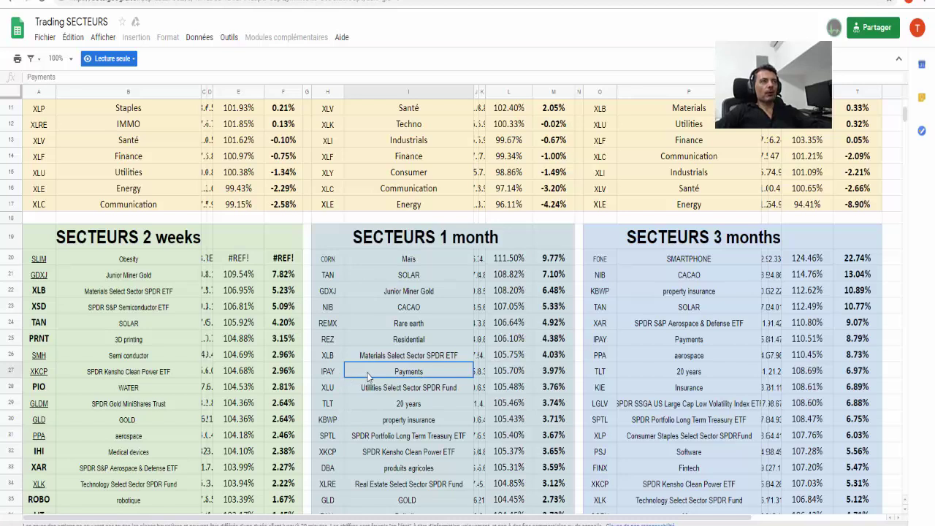
click(441, 392)
click(434, 406)
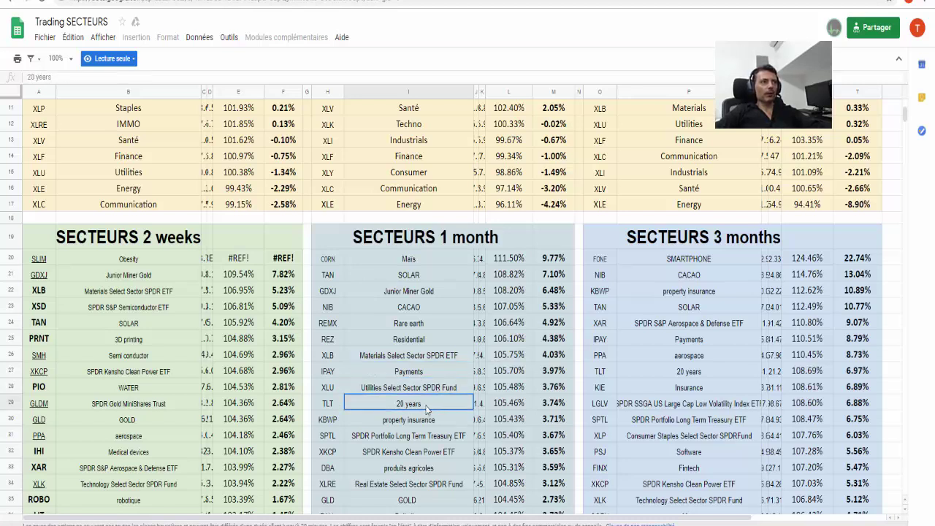
click(431, 420)
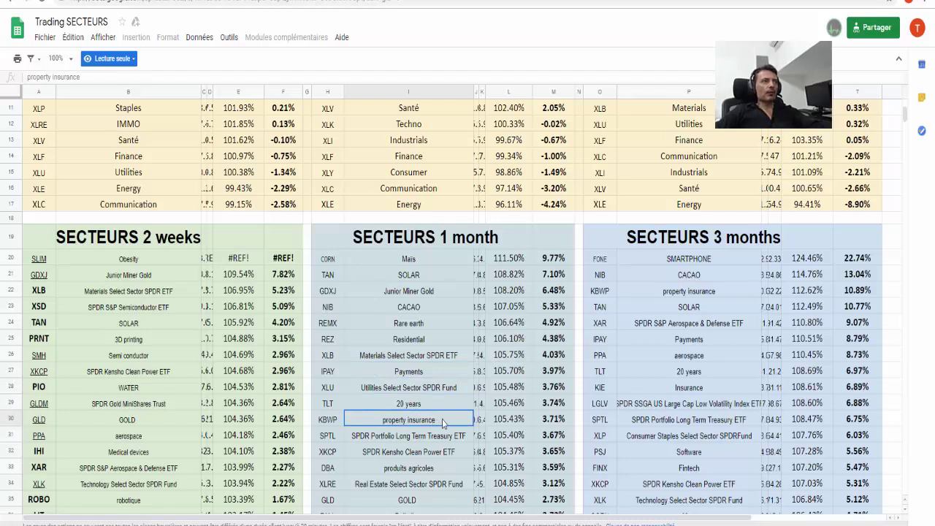
Review produits agricoles, SPDR Portfolio Long Term Treasury, Real Estate Select Sector and GOLD in the same table, returning to Payments.
click(413, 471)
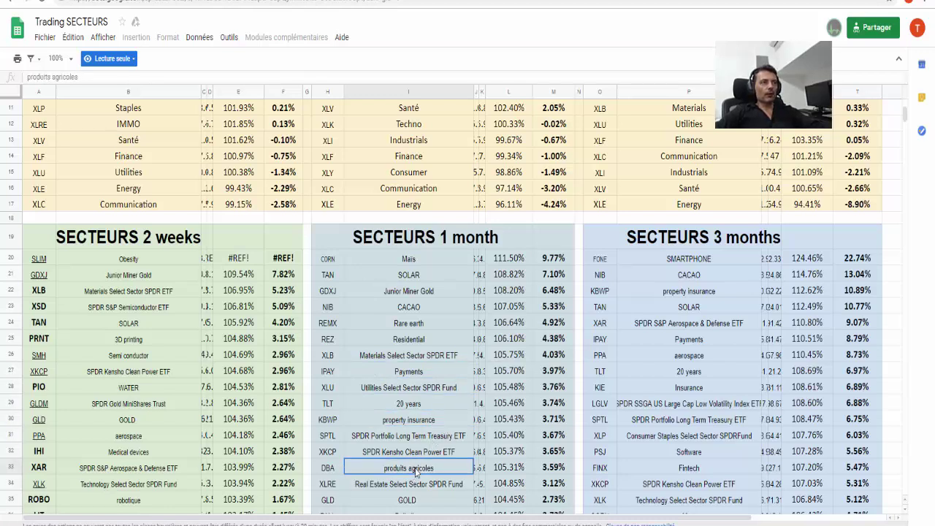
click(427, 437)
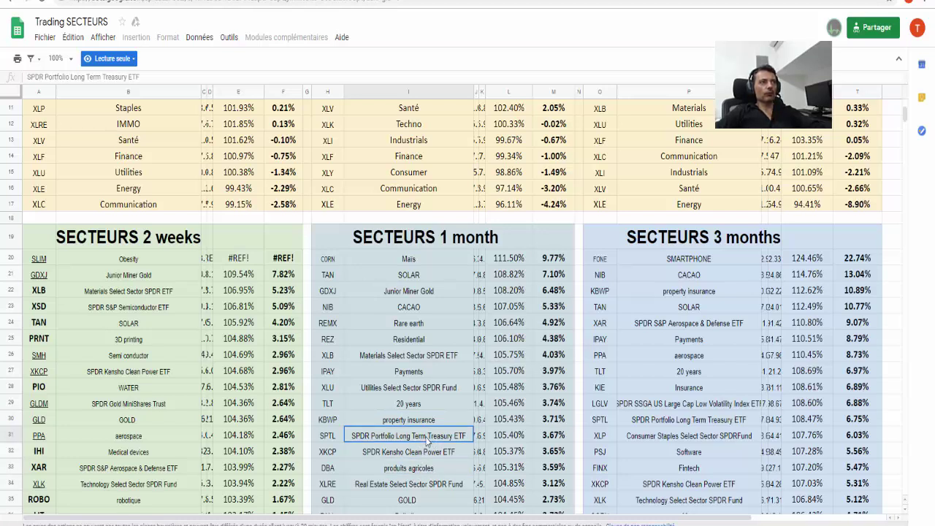
click(414, 485)
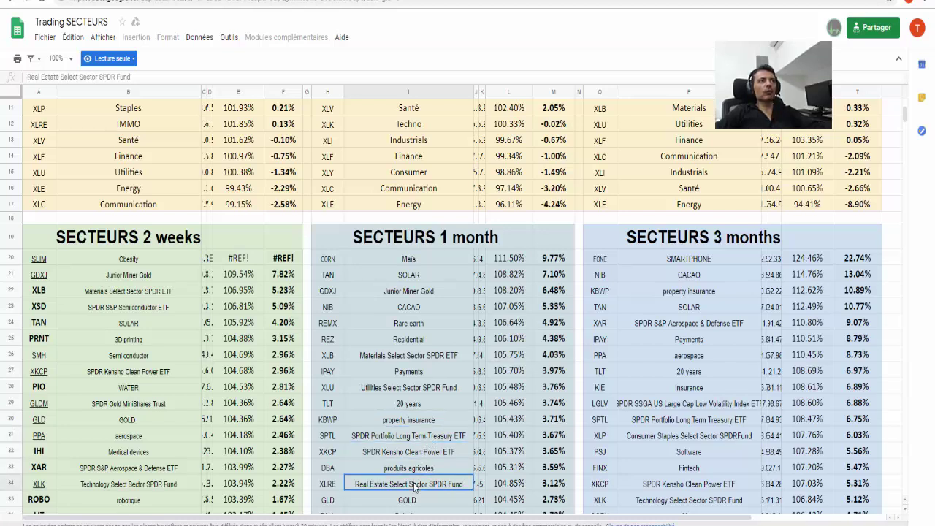
click(412, 504)
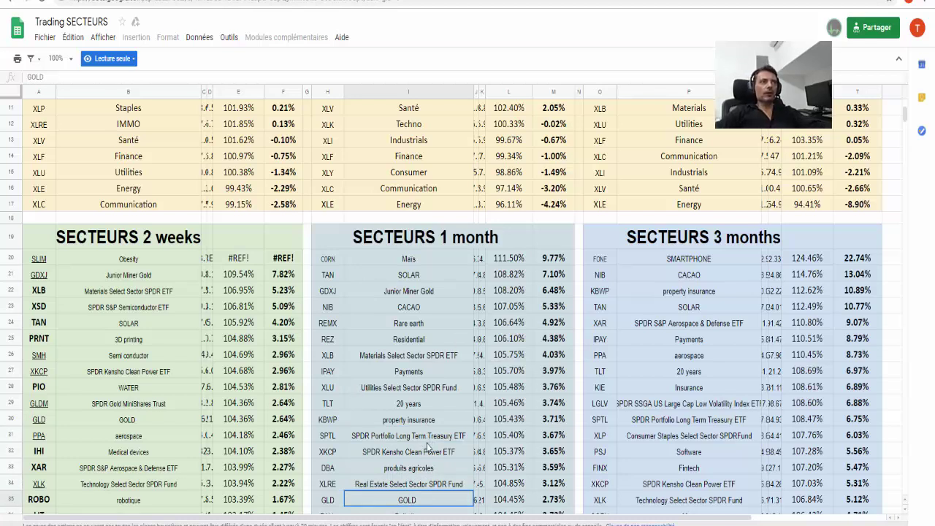
click(413, 373)
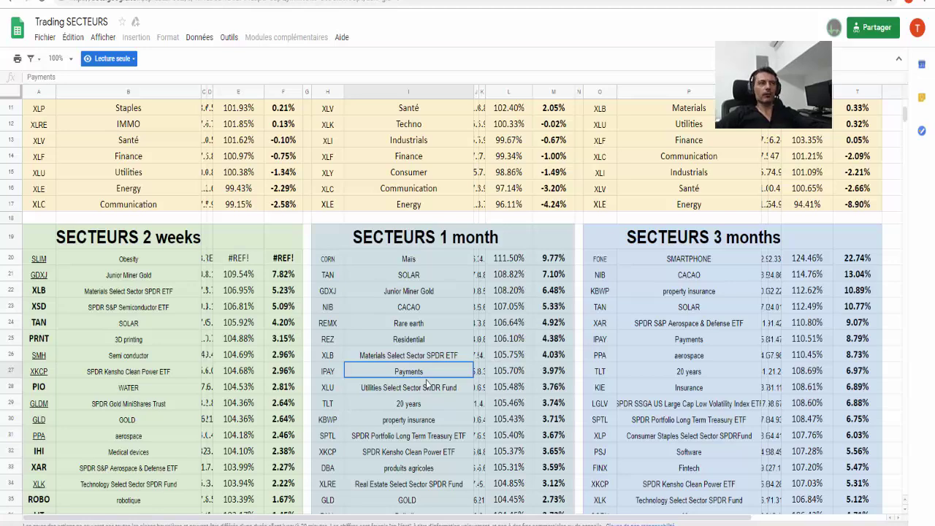
Review Oil & Gas Equipment, Oil services, FRACKING, Gas, Petrole and Metals & Mining in the lower SECTEURS 1 month table of declining sectors.
scroll(427, 384, down, 10)
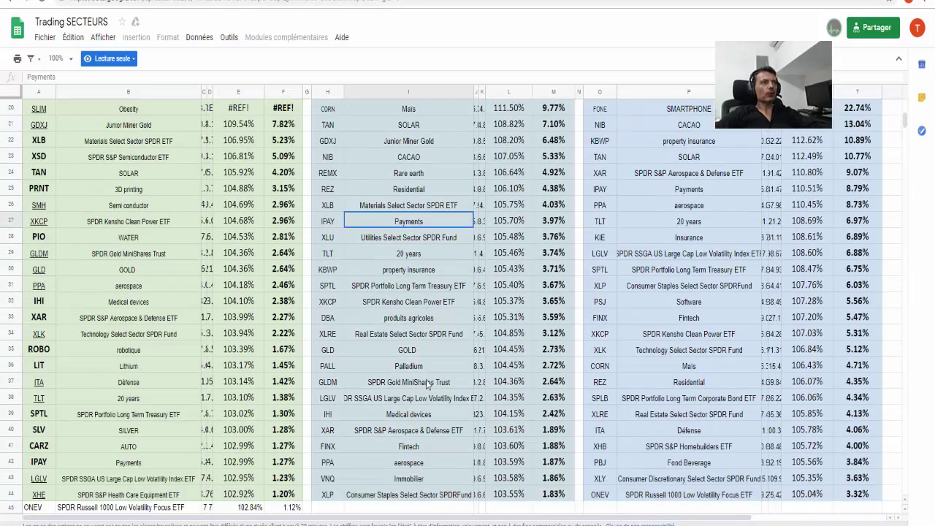
click(414, 240)
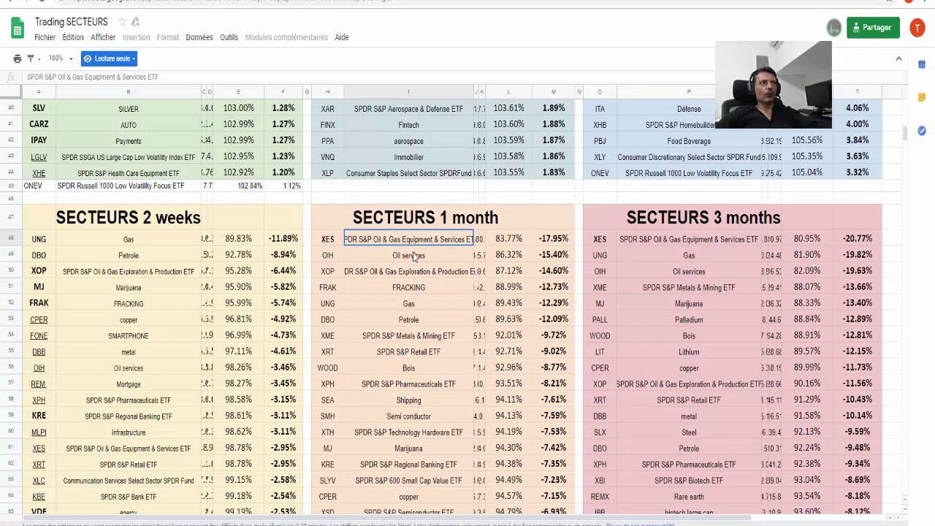
click(414, 255)
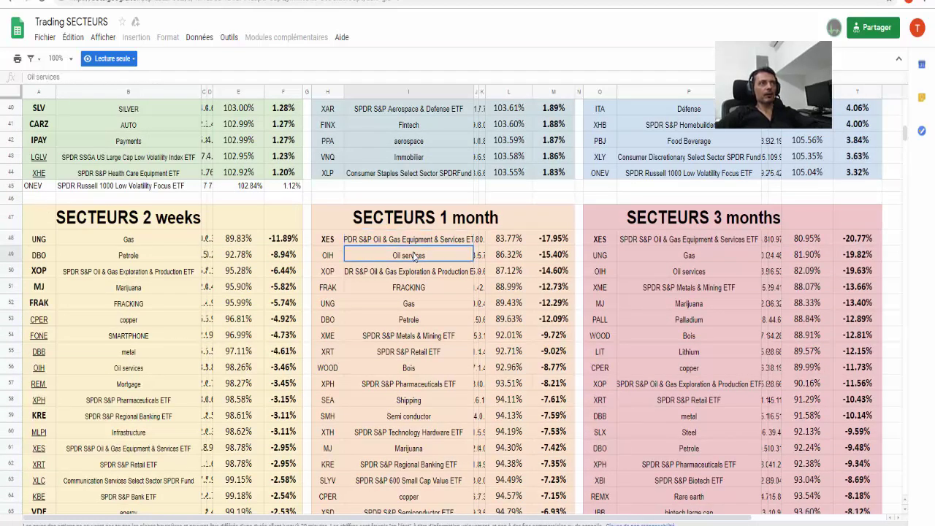
click(417, 290)
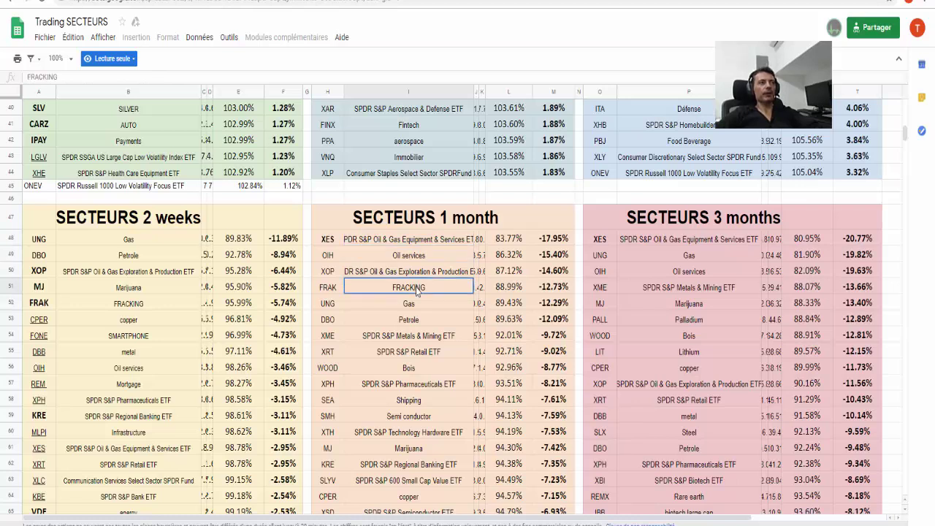
click(416, 303)
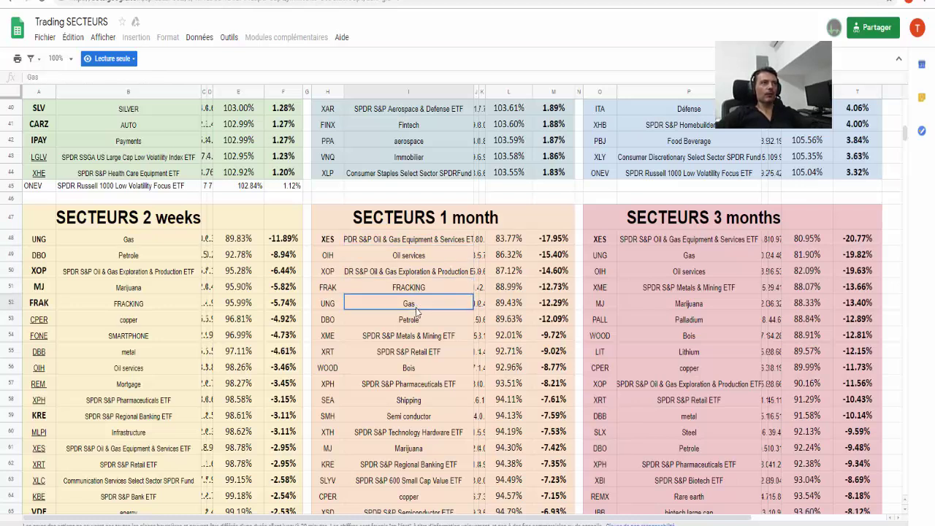
click(417, 320)
click(418, 336)
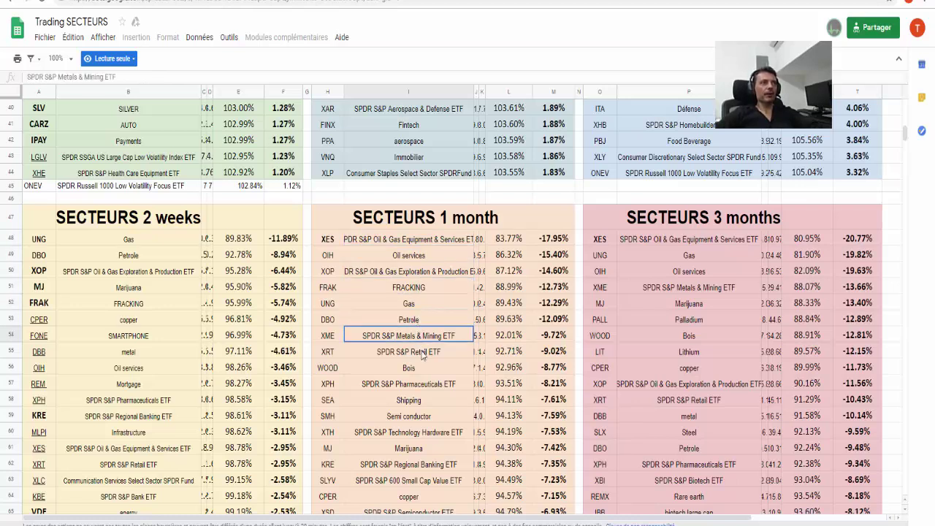
Review SPDR S&P Retail, Bois, SPDR S&P Pharmaceuticals, Shipping and Semi conductor in the declining SECTEURS 1 month table.
click(428, 353)
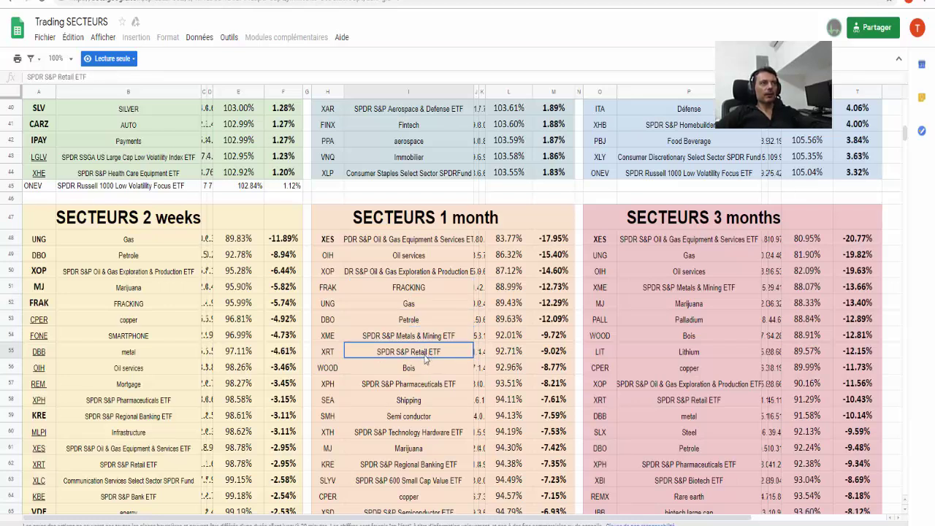
click(414, 369)
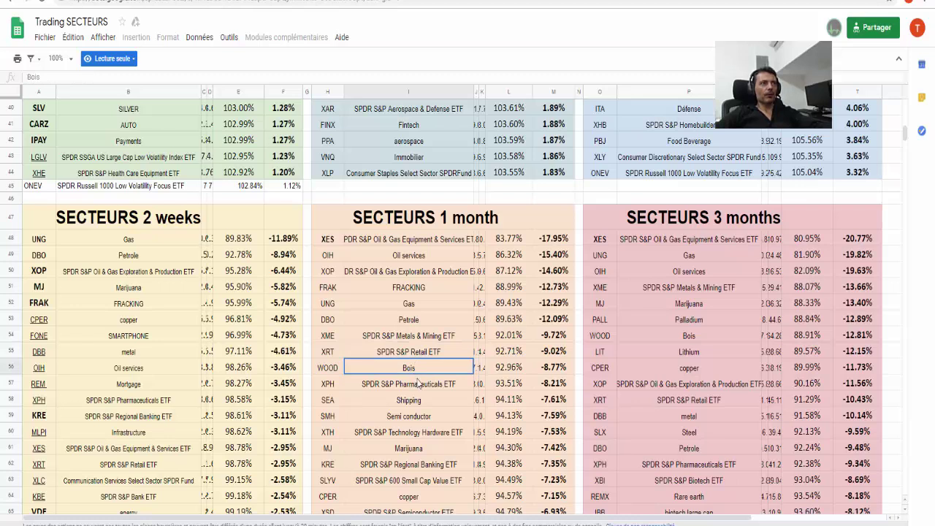
click(422, 387)
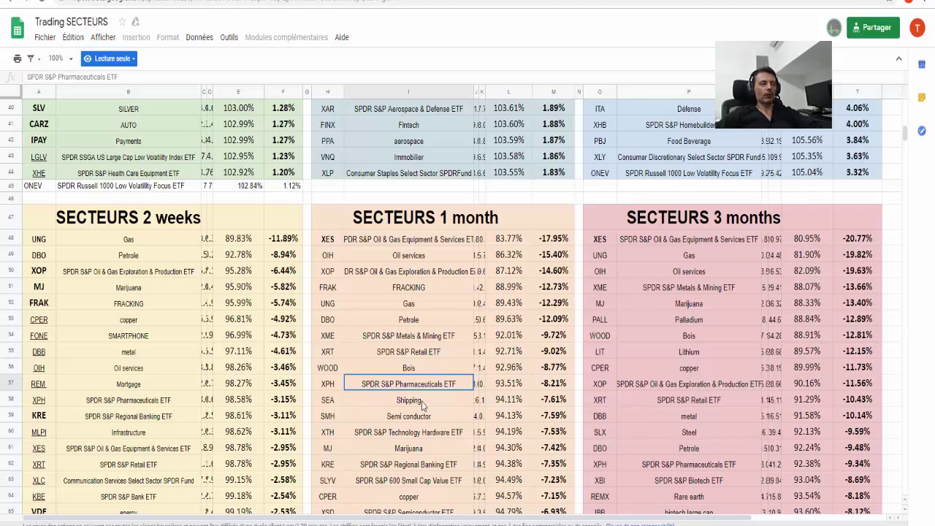
click(422, 403)
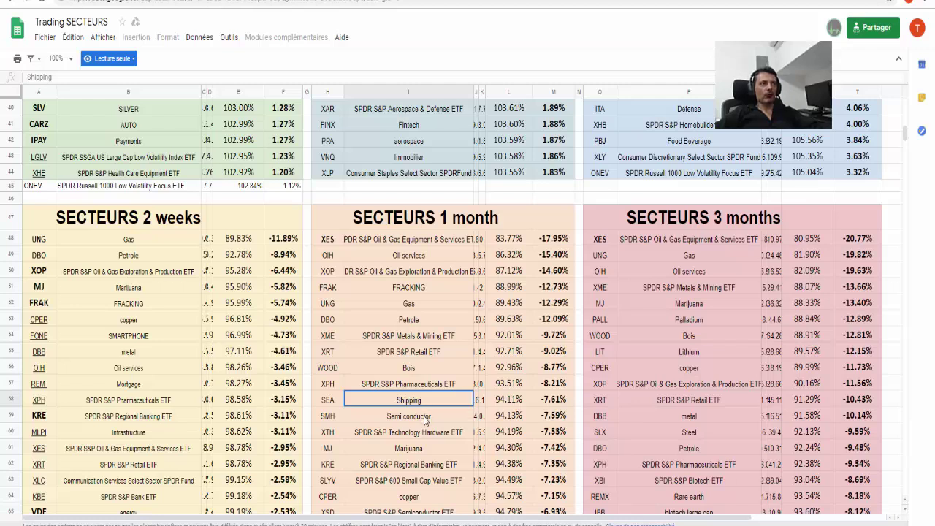
click(426, 420)
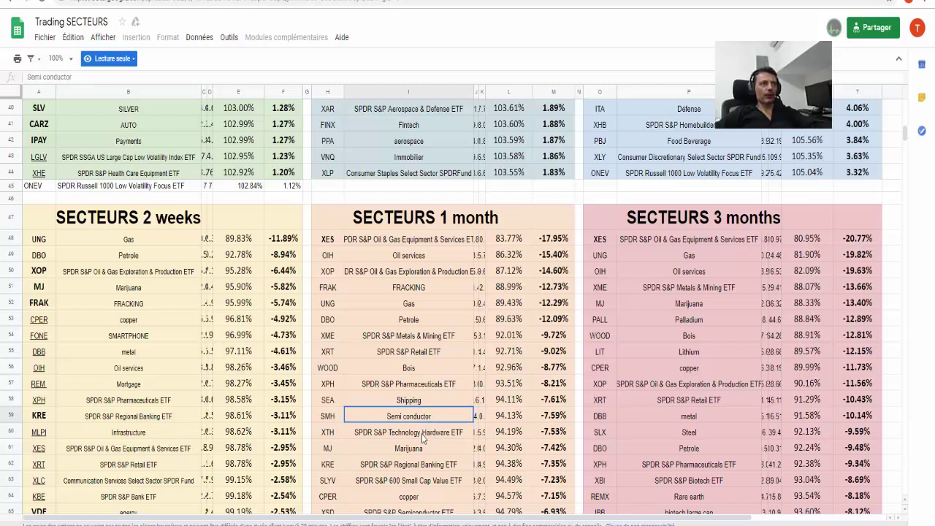
Review Marijuana, SPDR S&P Technology Hardware, SPDR S&P Regional Banking and copper in the declining SECTEURS 1 month table.
click(425, 448)
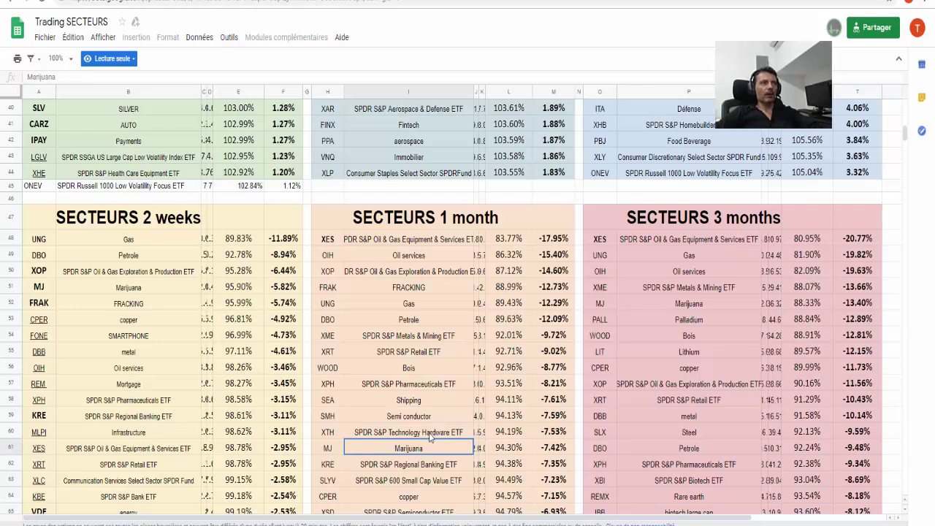
click(430, 436)
click(428, 466)
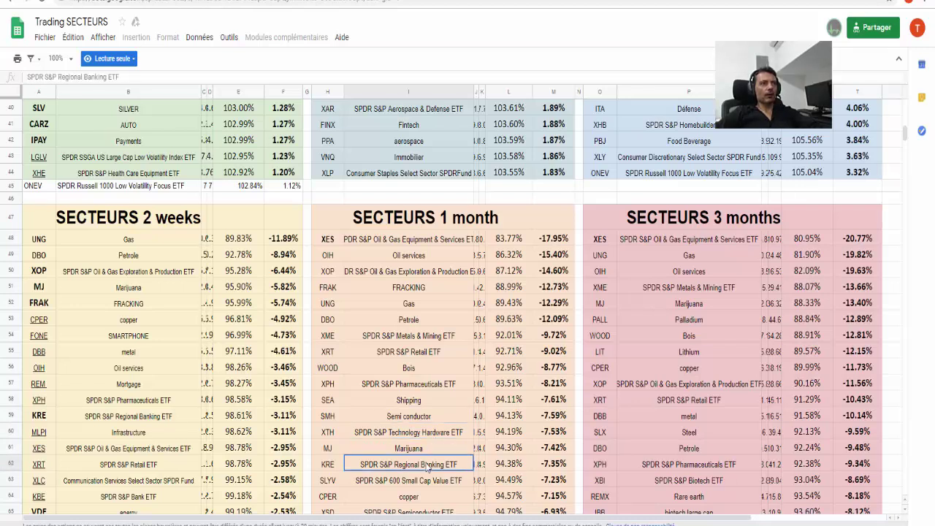
click(428, 496)
scroll(429, 489, down, 2)
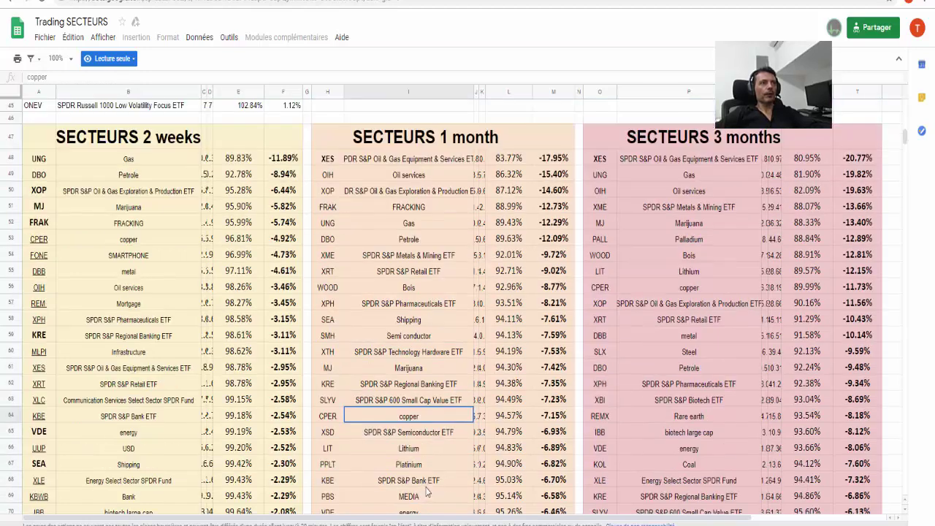
scroll(431, 475, up, 3)
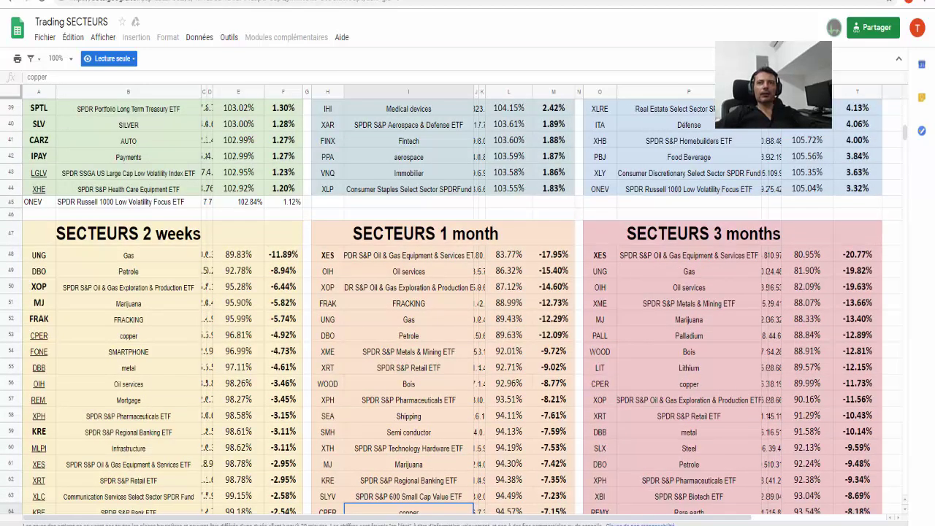
Switch to ProRealTime, display the iShares Residential Real Estate ETF's hourly chart and compare its performance against SPDR S&P 500 and Invesco QQQ.
key(alt+Tab)
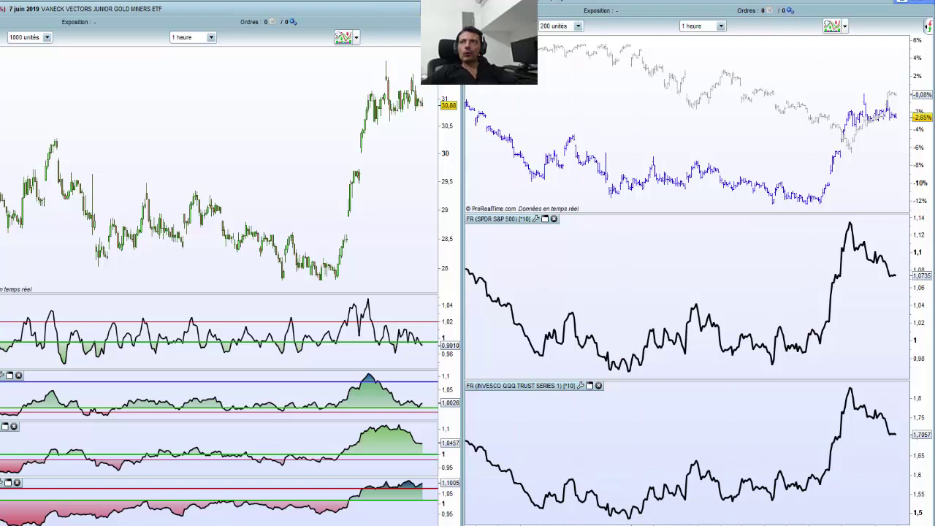
key(Down)
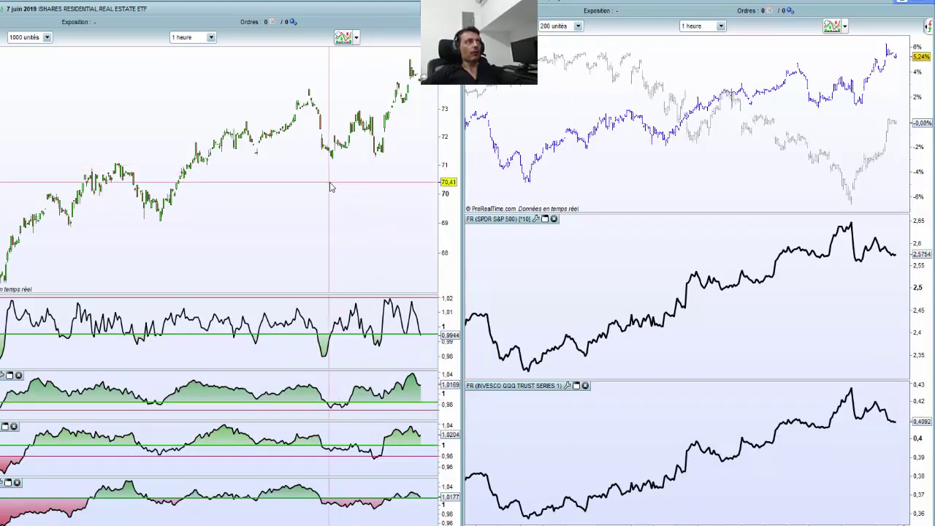
mouse_move(218, 190)
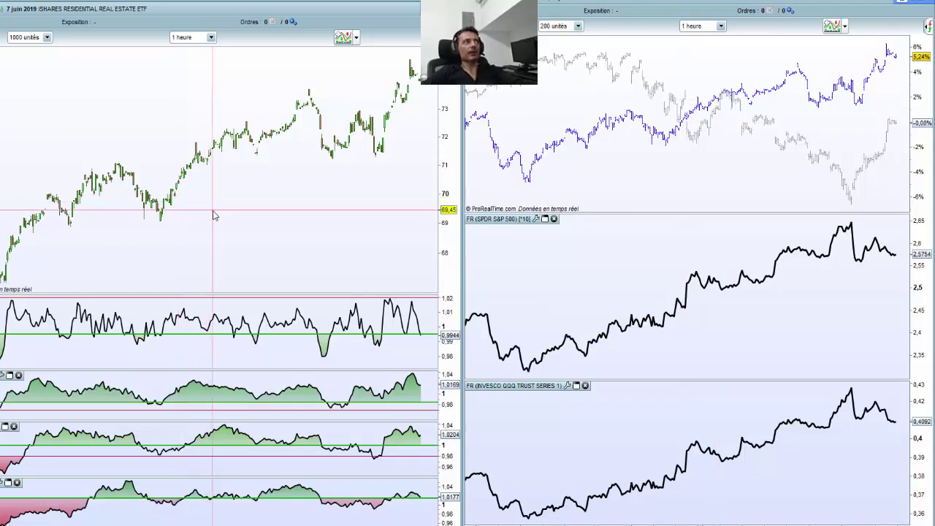
mouse_move(213, 215)
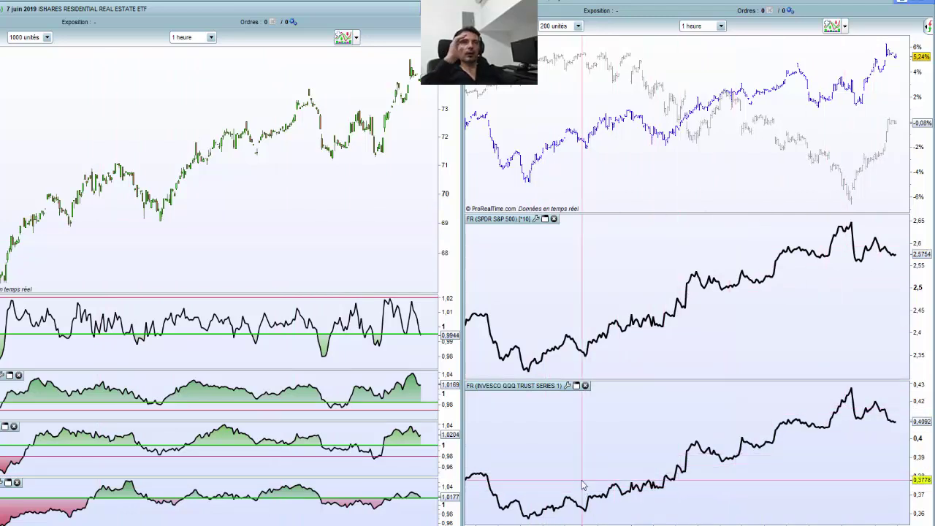
drag(583, 484, 478, 428)
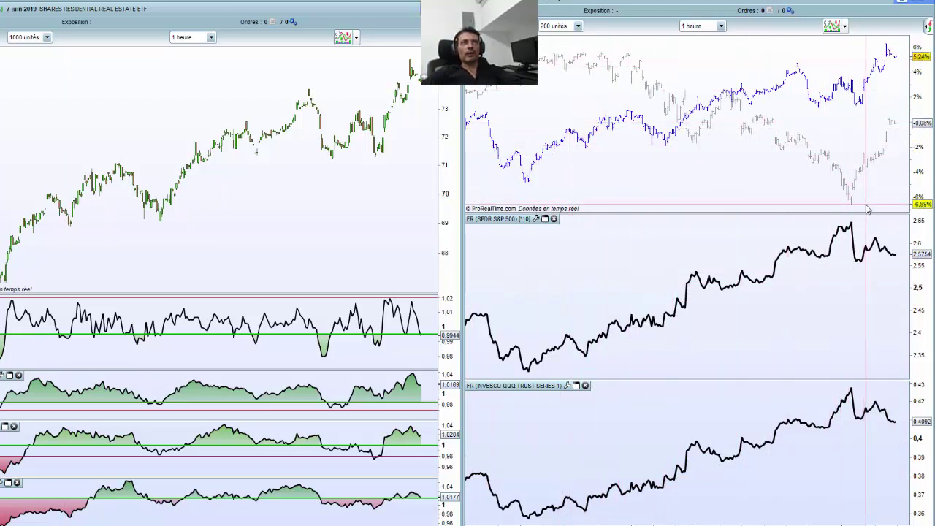
click(890, 68)
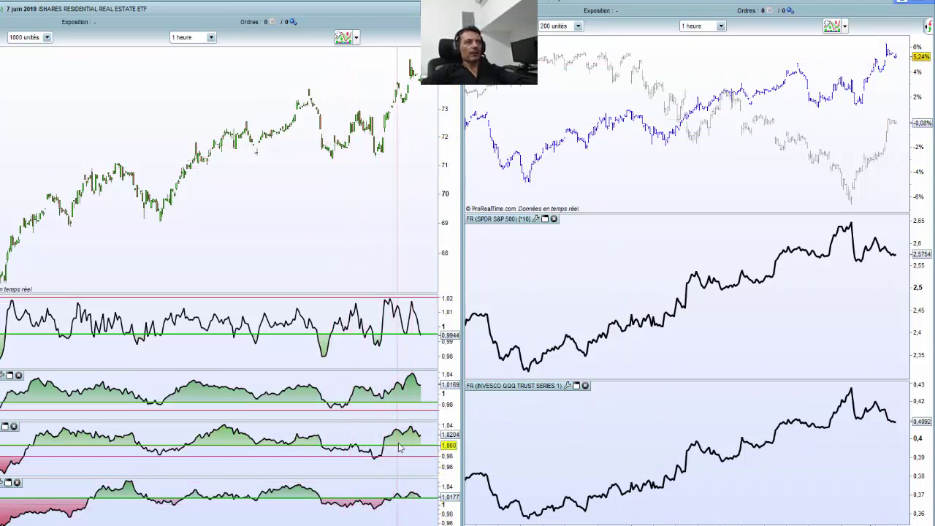
Examine the latest hourly candles and indicators of the iShares Residential Real Estate ETF up close.
scroll(408, 442, up, 5)
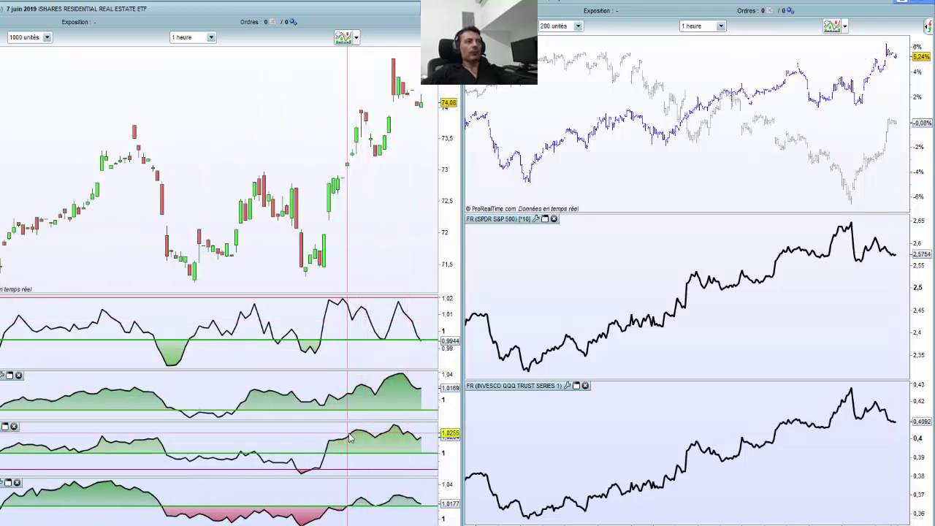
mouse_move(365, 168)
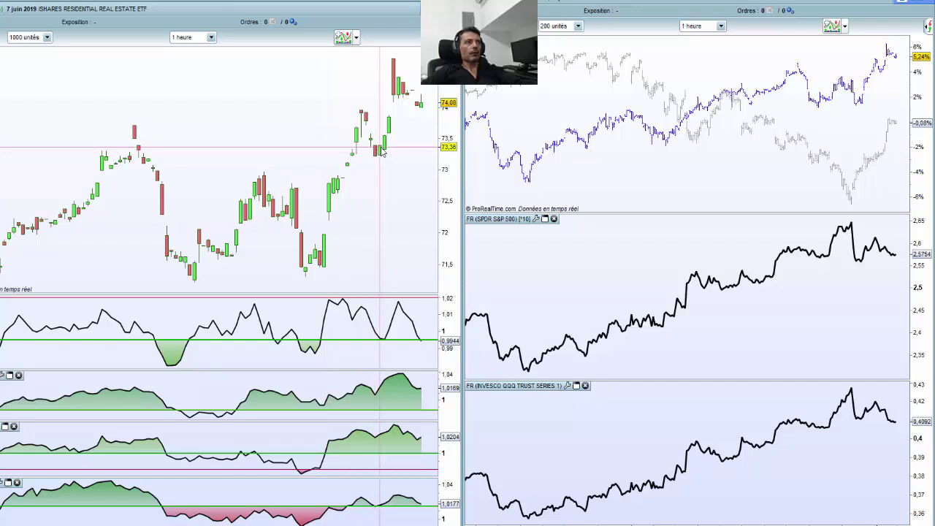
mouse_move(381, 150)
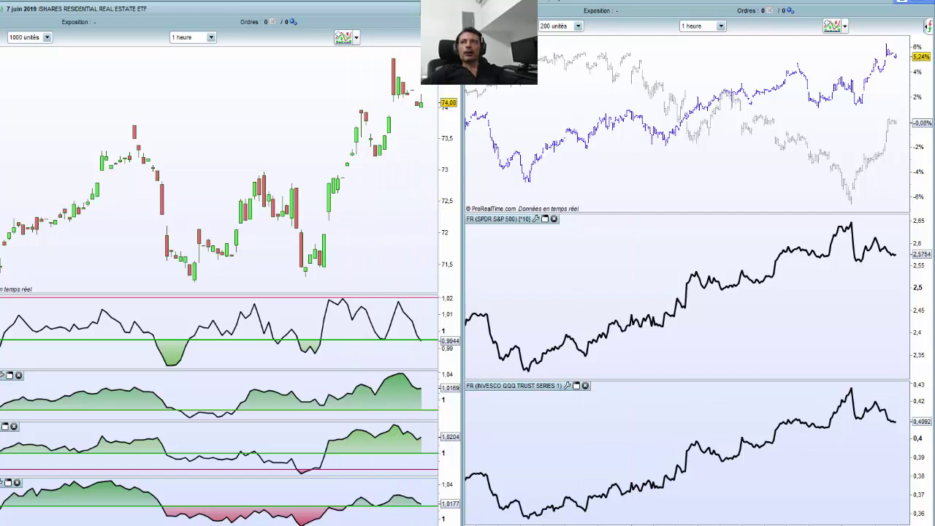
Display the VanEck Vectors Rare Earth Strategic Metals ETF's hourly chart and examine its long decline and subsequent rebound.
key(Down)
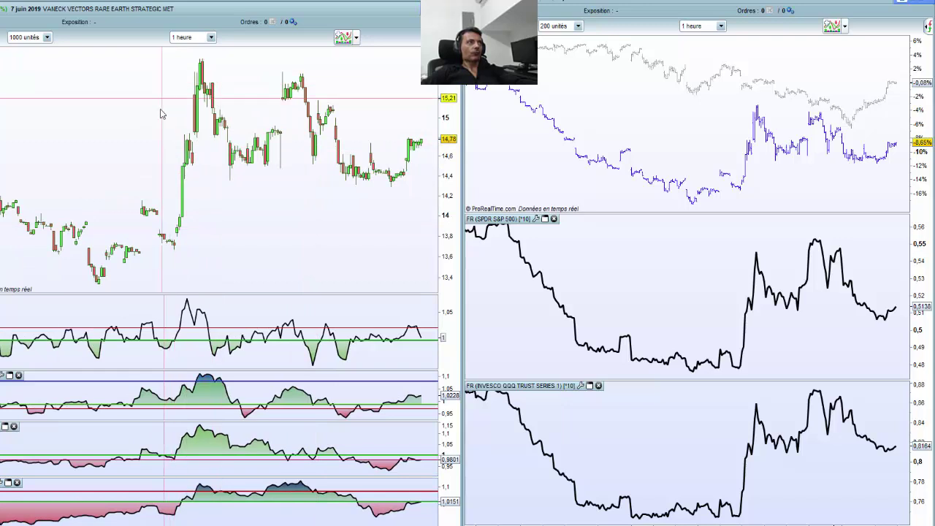
scroll(162, 114, down, 4)
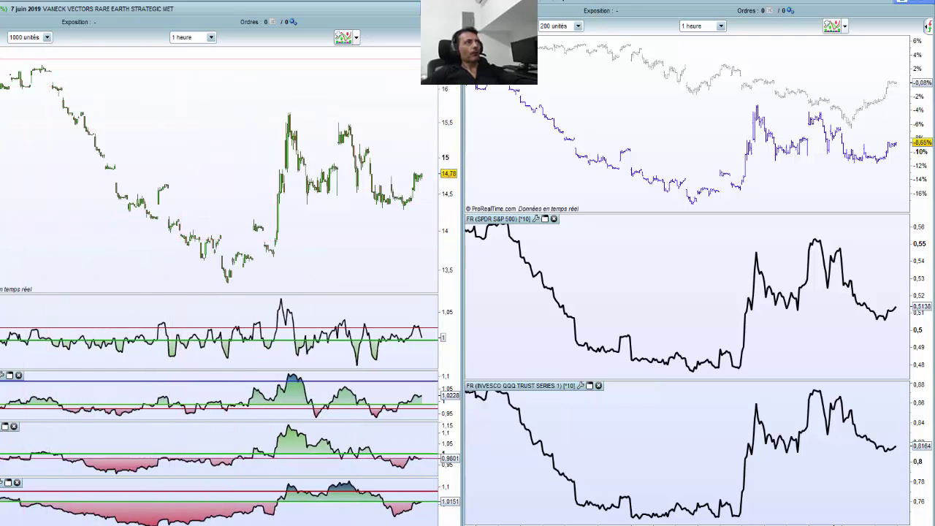
scroll(111, 139, up, 2)
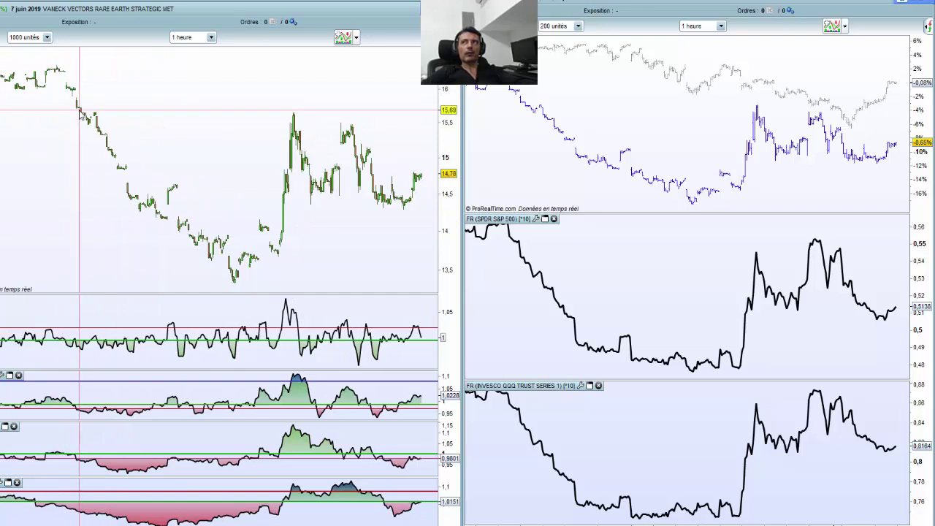
mouse_move(81, 112)
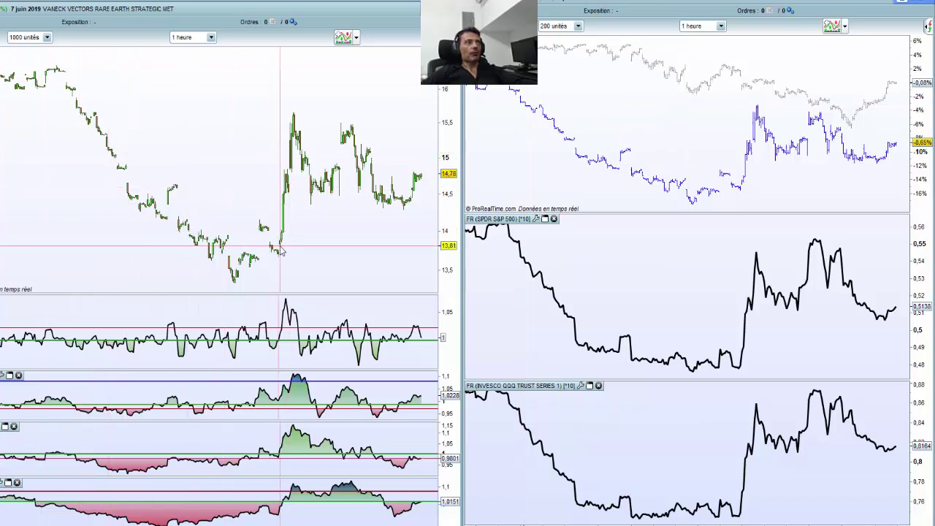
scroll(285, 243, up, 2)
scroll(286, 243, up, 3)
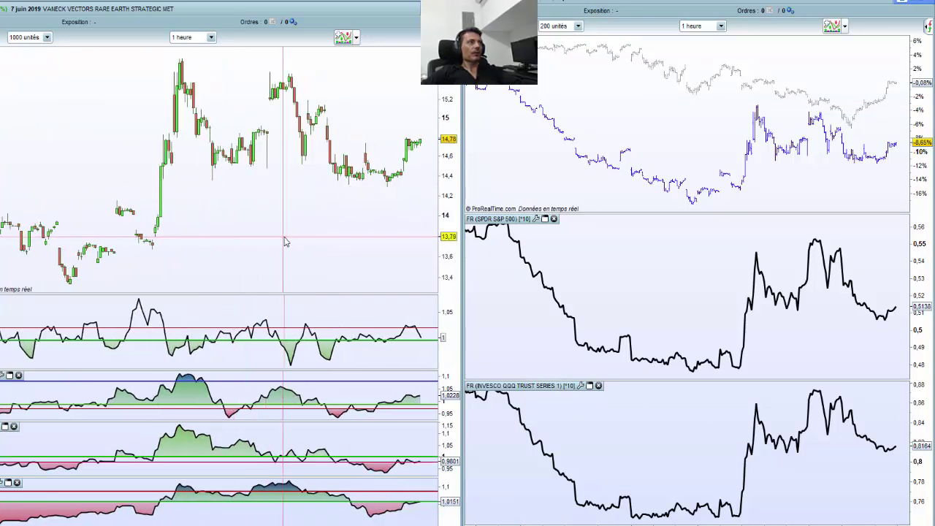
scroll(89, 228, up, 3)
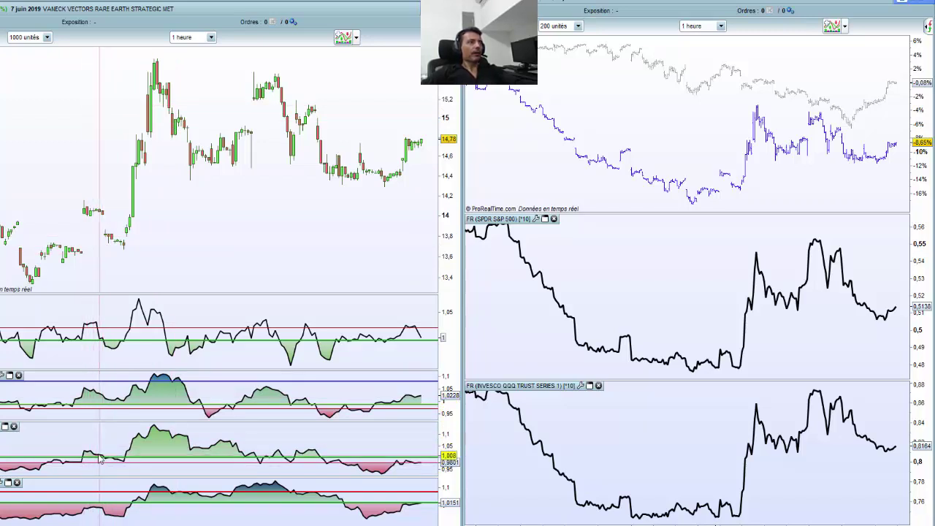
Compare the rare earth ETF's performance against SPDR S&P 500 and Invesco QQQ over a longer period.
scroll(100, 215, down, 2)
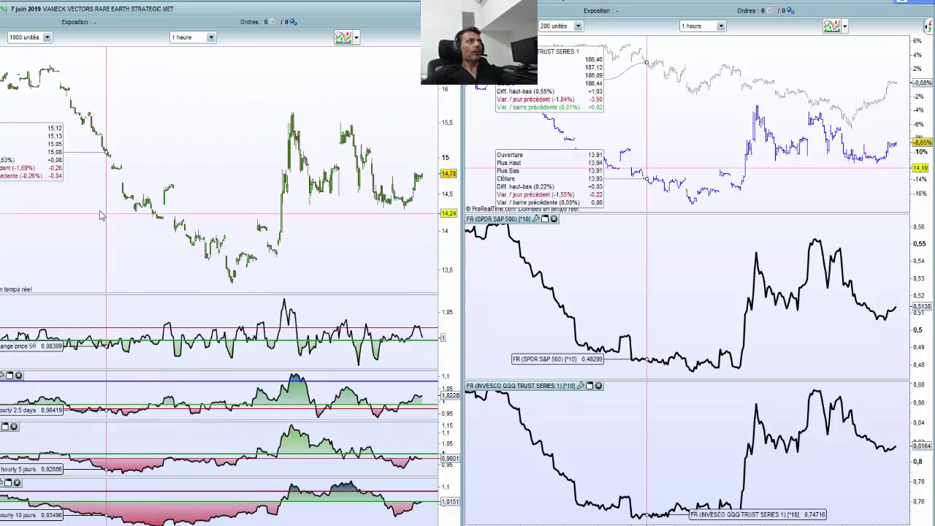
scroll(697, 406, down, 3)
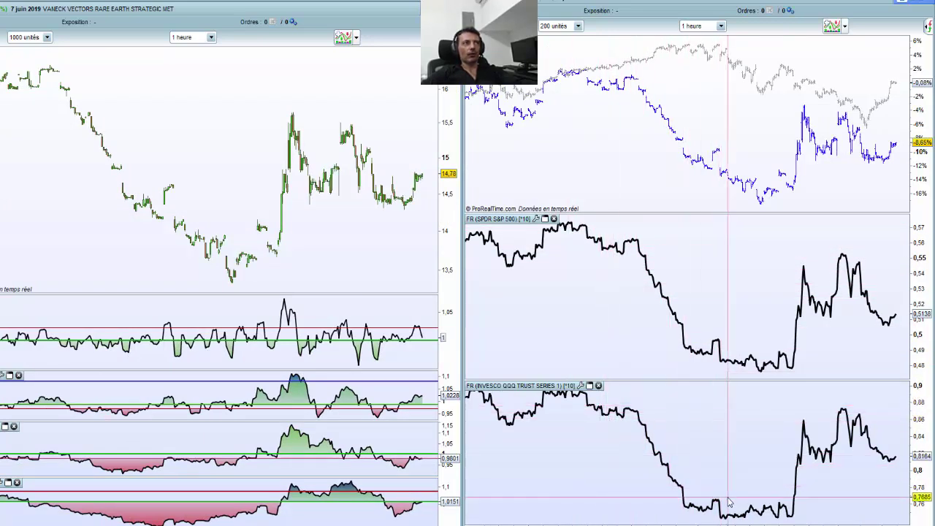
scroll(255, 199, up, 1)
scroll(255, 199, up, 1)
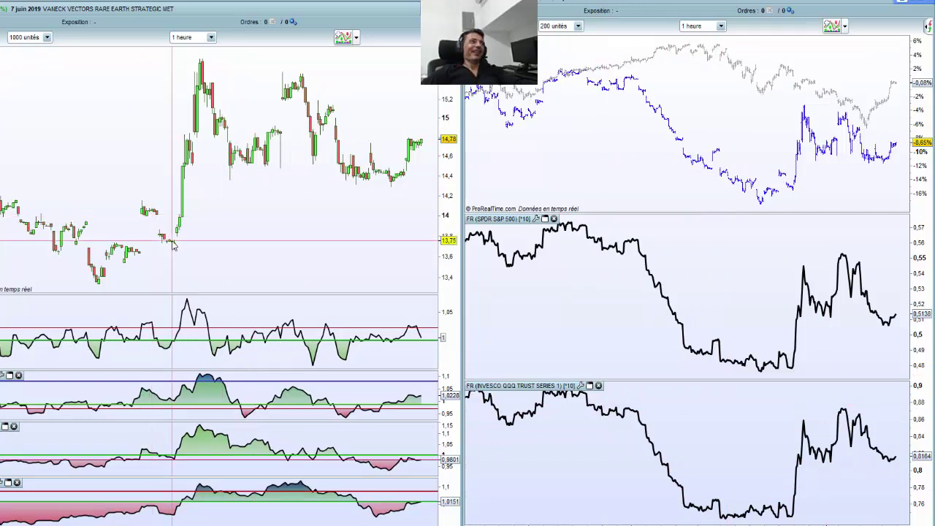
Inspect the hourly candles and price change indicators around the start of the rare earth ETF's sharp rise.
click(185, 231)
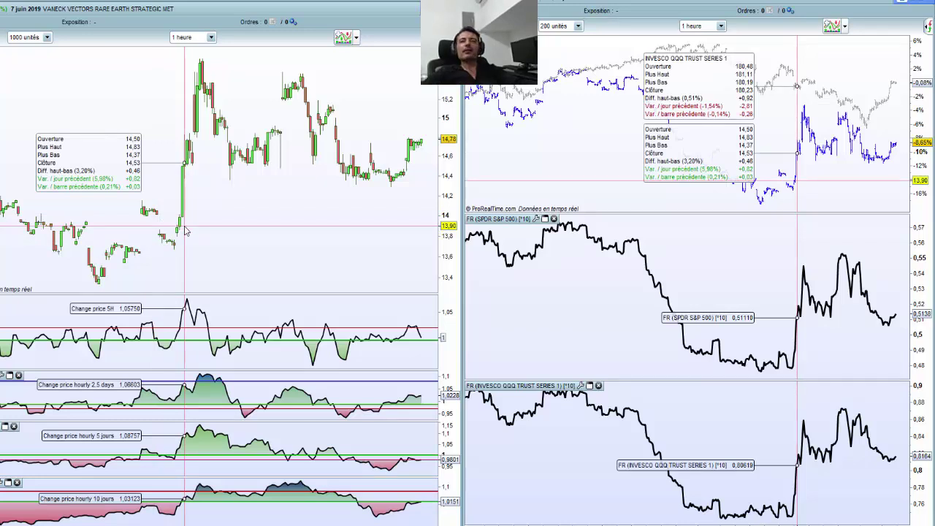
click(184, 229)
scroll(187, 231, down, 5)
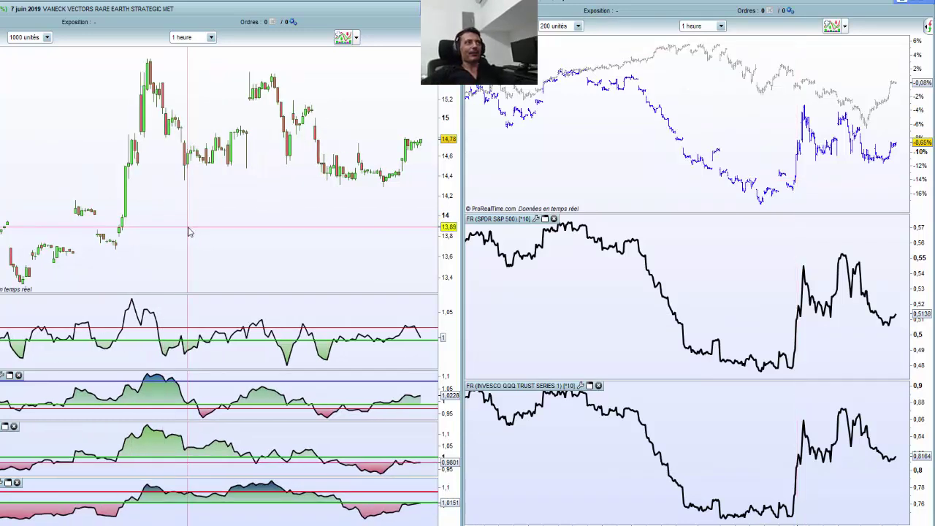
click(82, 219)
click(63, 215)
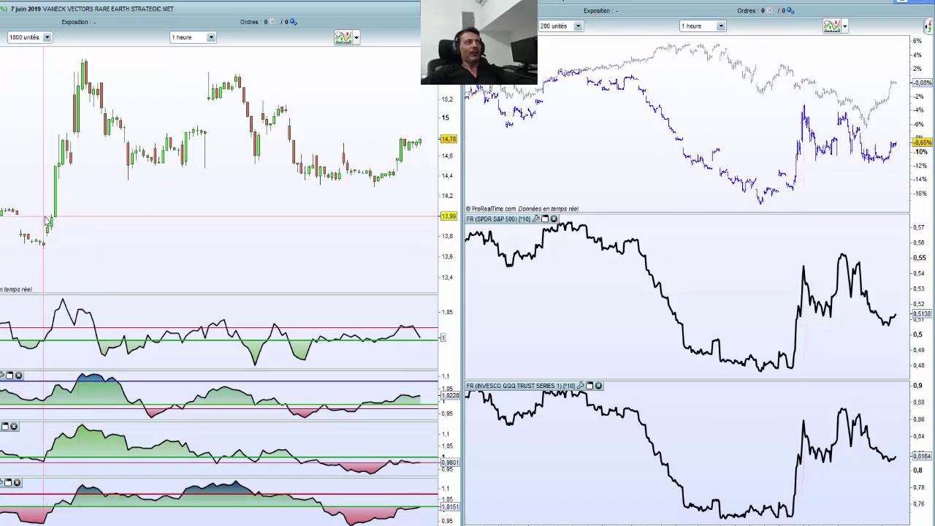
click(45, 219)
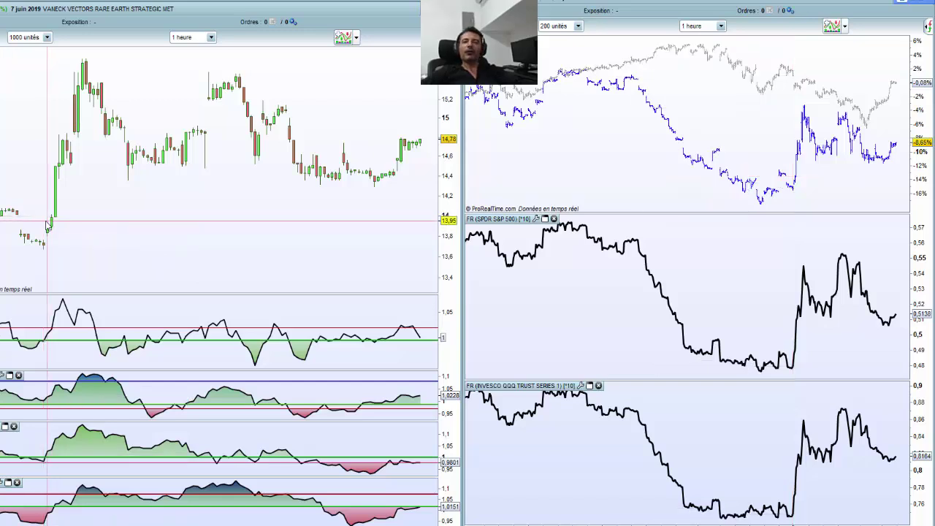
click(46, 224)
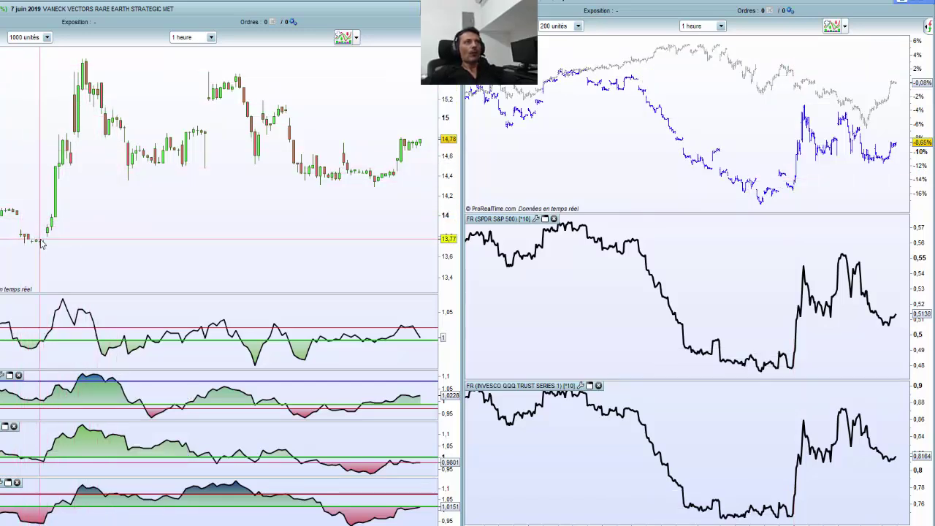
click(87, 189)
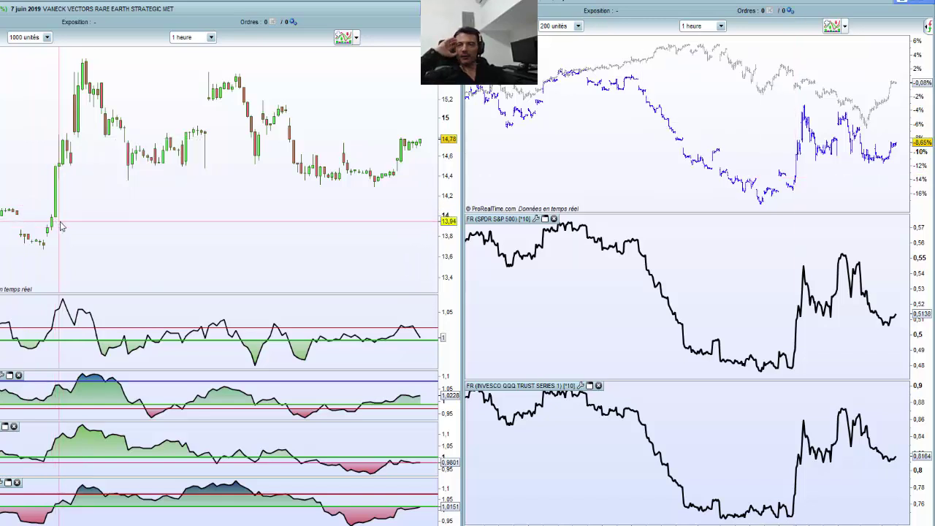
mouse_move(61, 227)
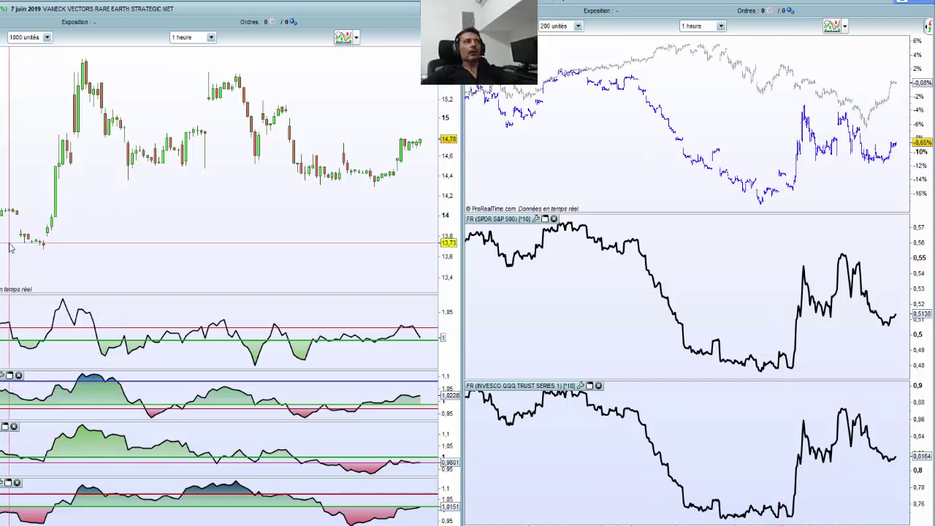
scroll(9, 247, down, 1)
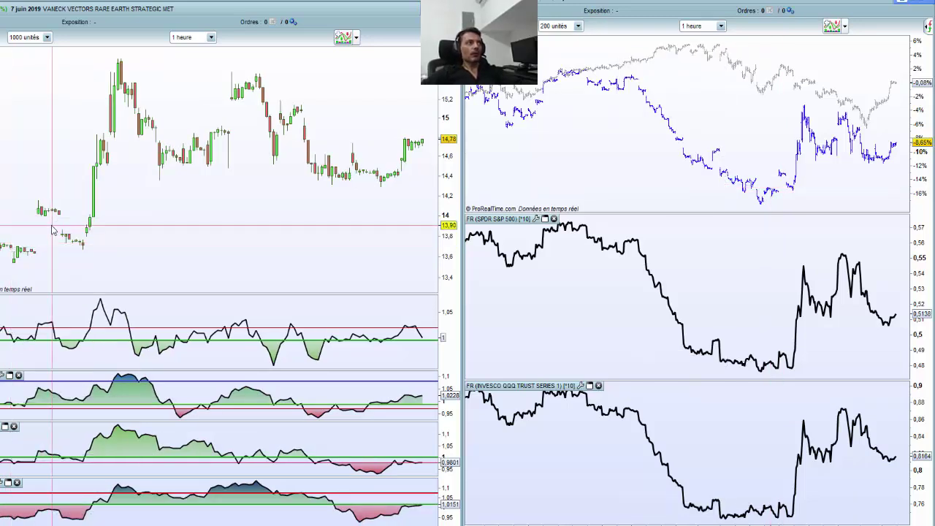
scroll(52, 230, down, 1)
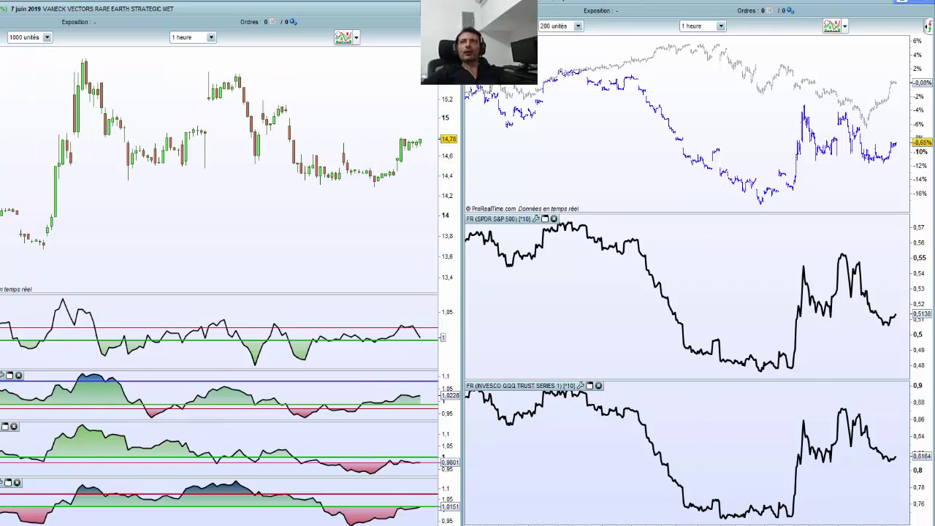
Display the iPath Bloomberg Cocoa Subindex hourly chart and examine its past swings and latest rebound.
key(Down)
key(Down)
key(Down)
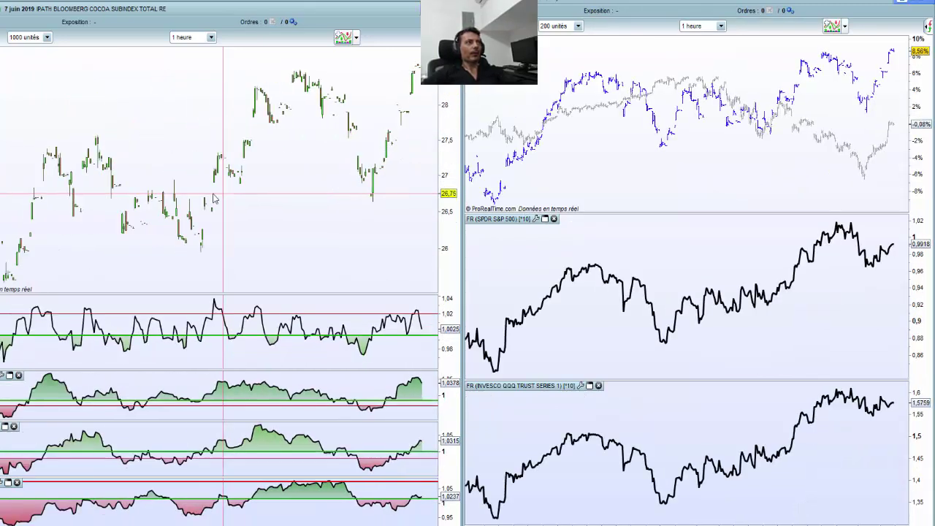
scroll(175, 175, down, 1)
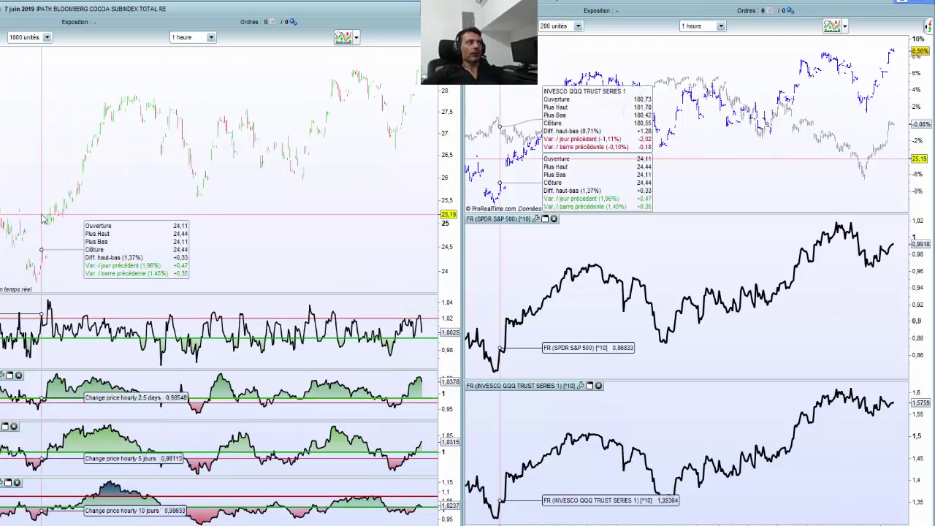
drag(43, 220, 251, 199)
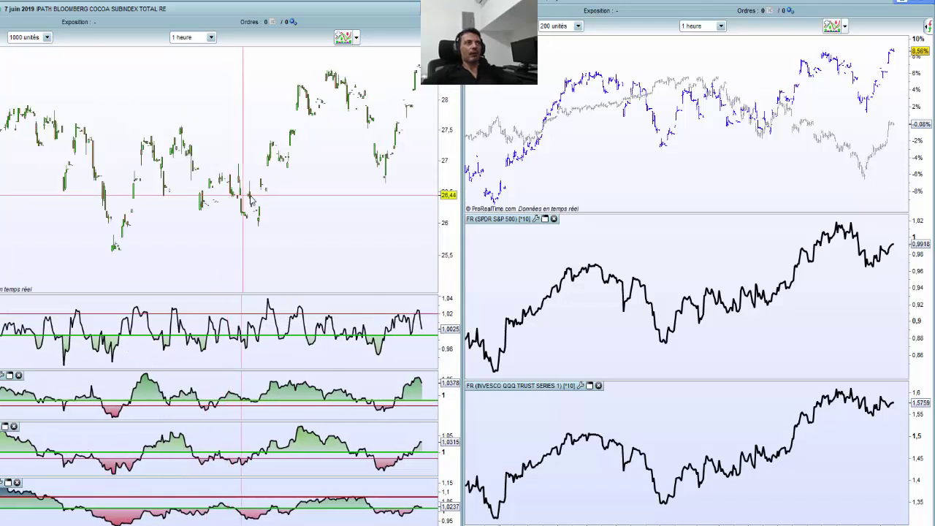
scroll(313, 202, up, 3)
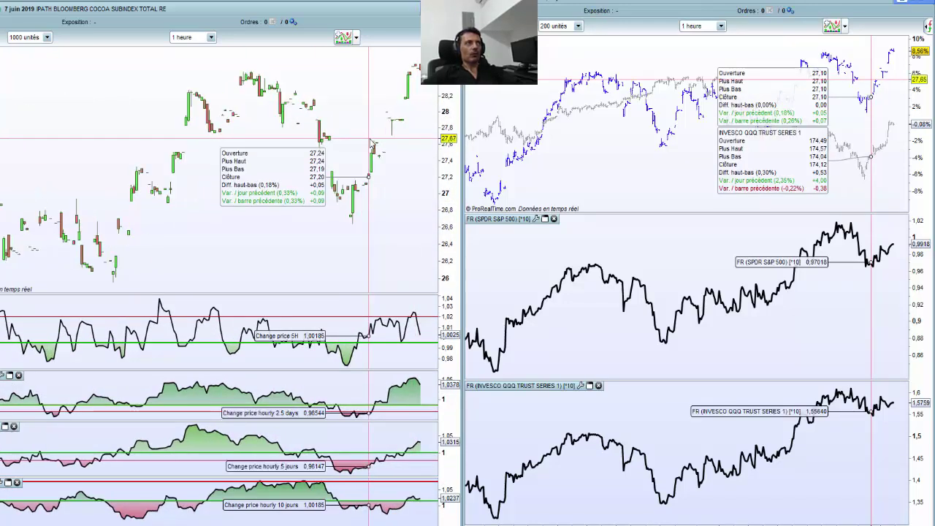
scroll(371, 143, down, 2)
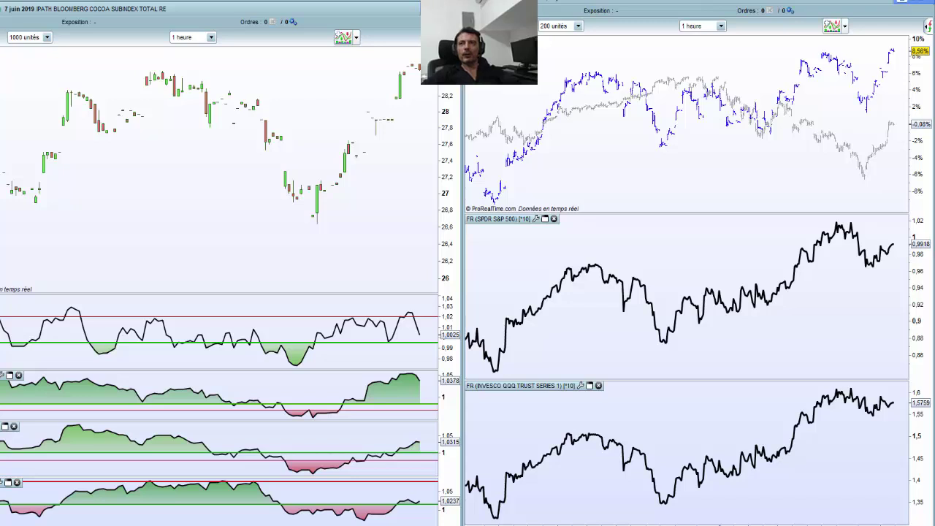
Display the SPDR Utilities hourly chart and compare its performance against SPDR S&P 500 and Invesco QQQ.
key(Down)
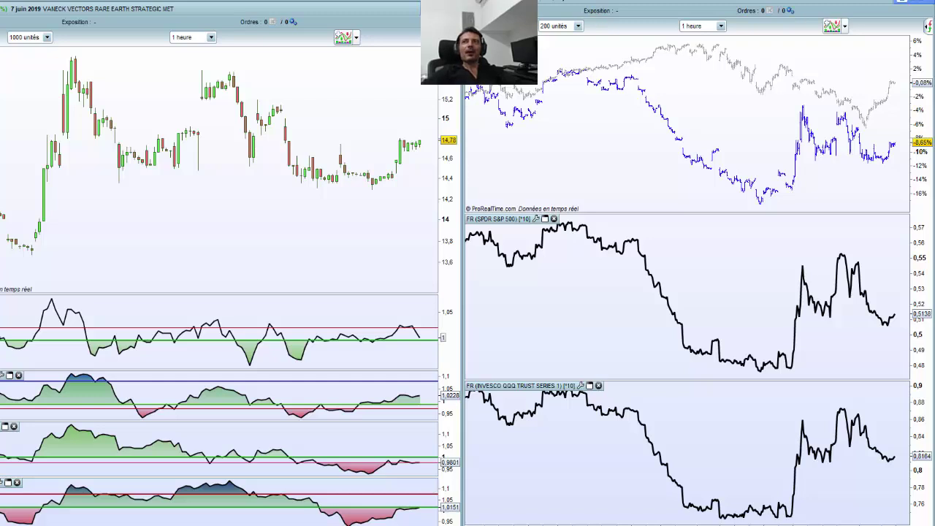
key(Down)
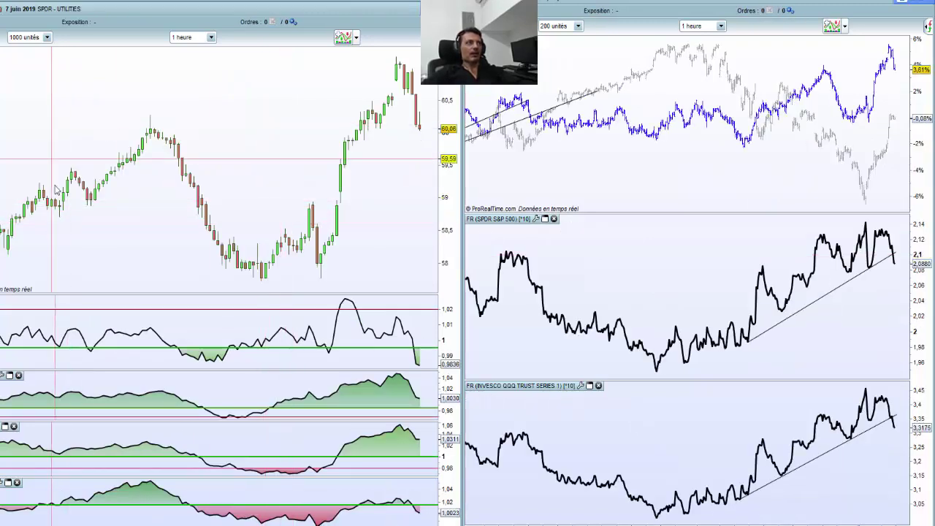
scroll(281, 219, down, 2)
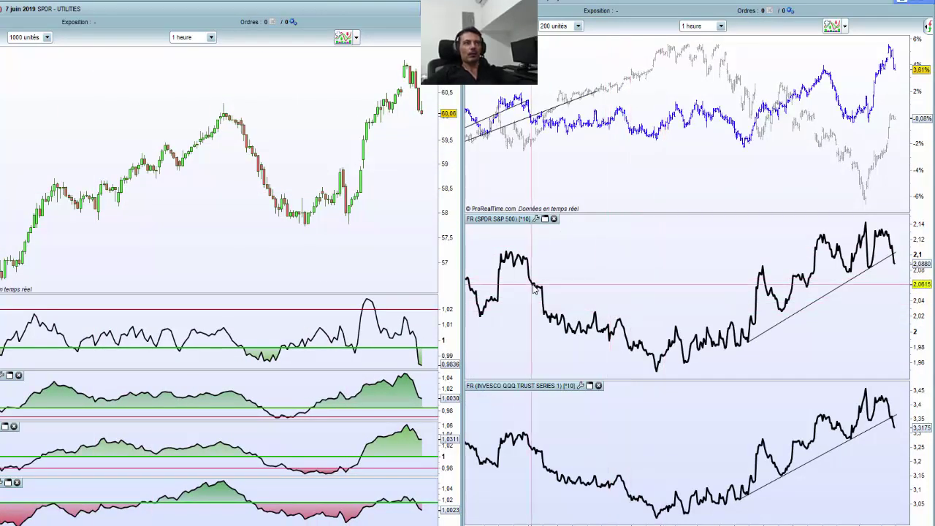
scroll(731, 292, up, 1)
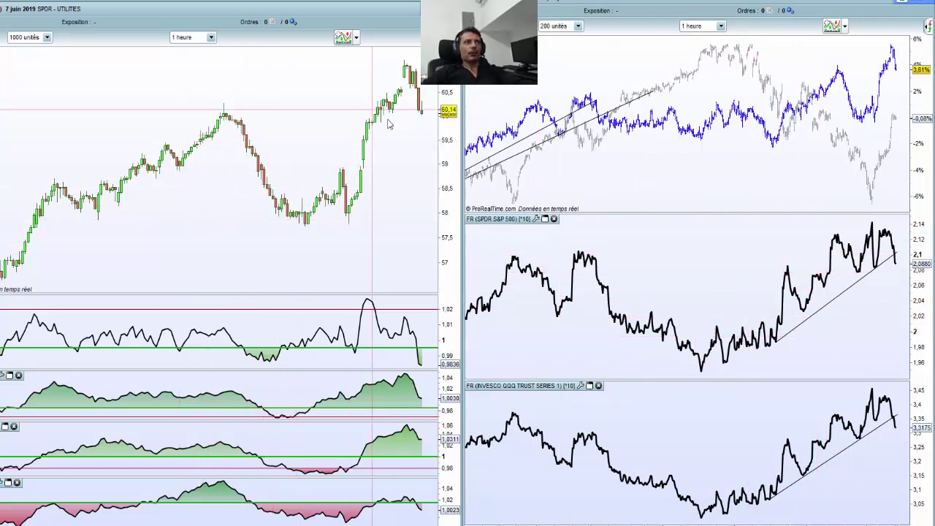
mouse_move(351, 87)
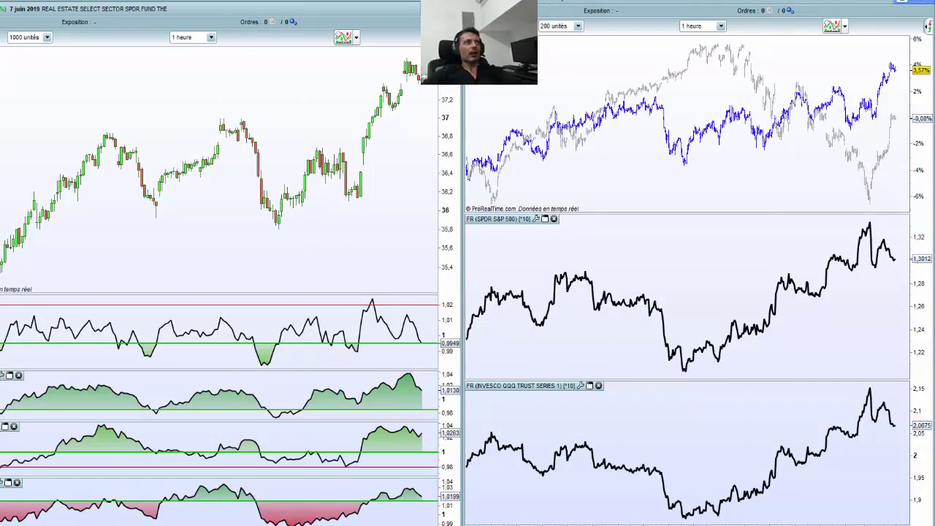
Trace the successive swing lows and highs of the Real Estate Select Sector SPDR Fund's hourly chart with zigzag arrows up to the latest peak.
scroll(278, 212, down, 4)
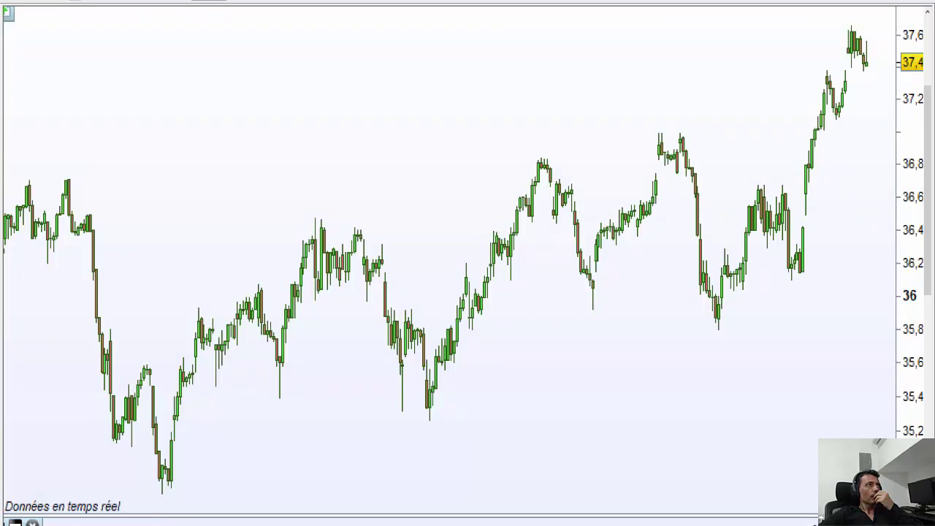
mouse_move(160, 435)
mouse_down()
mouse_move(268, 240)
mouse_move(314, 225)
mouse_up()
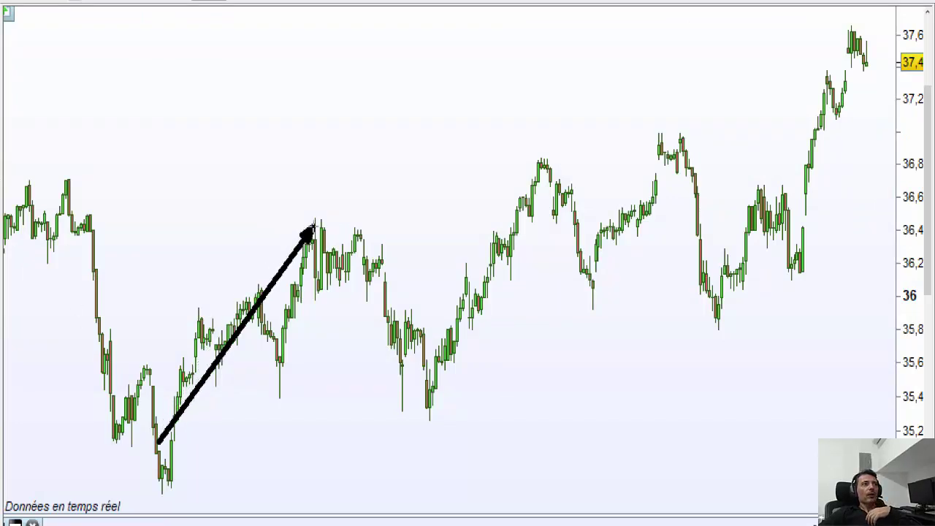
drag(532, 213, 544, 167)
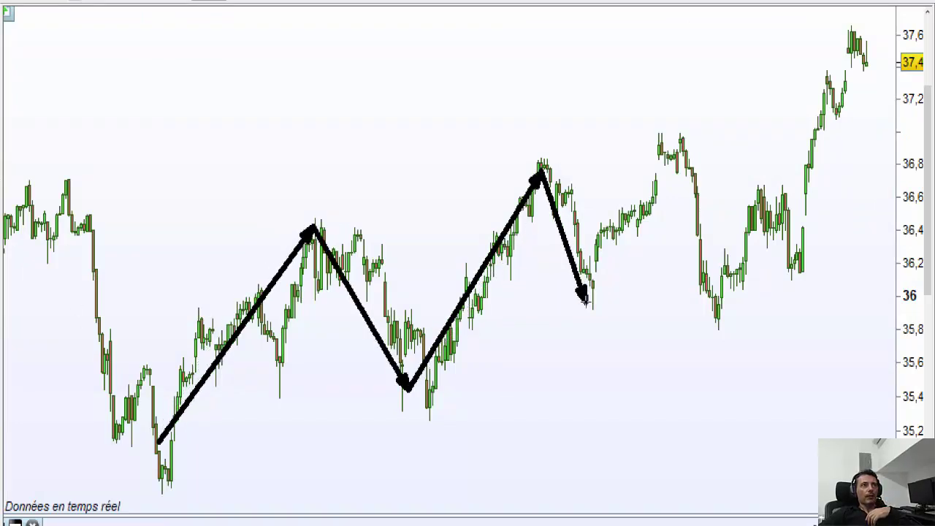
mouse_move(715, 310)
mouse_down()
mouse_move(877, 9)
mouse_move(859, 136)
mouse_up()
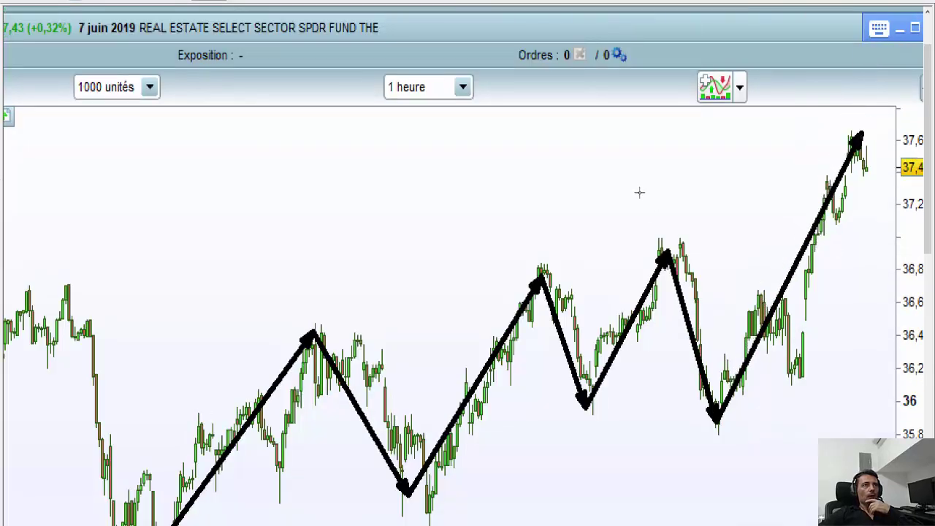
drag(926, 251, 930, 287)
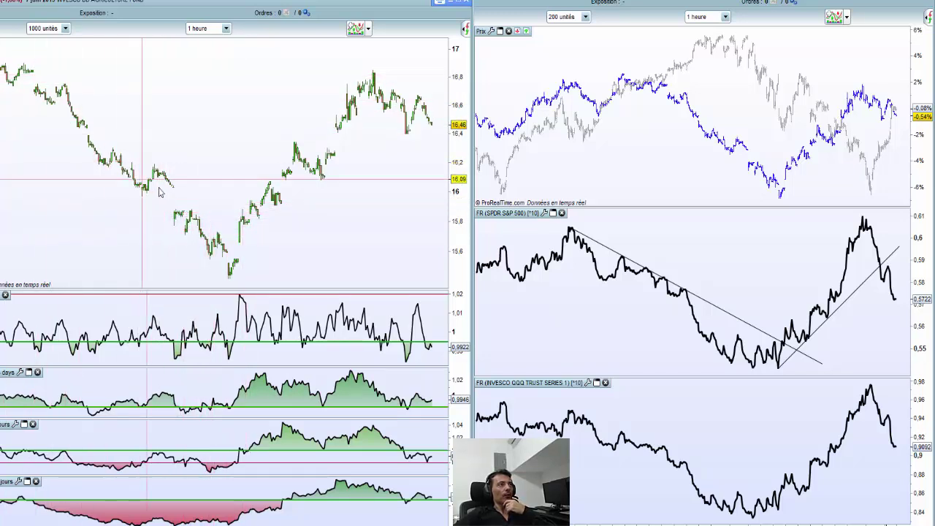
Inspect the Invesco DB Agriculture Fund's hourly candles around its latest peak and compare its performance with SPDR S&P 500 and Invesco QQQ.
click(384, 102)
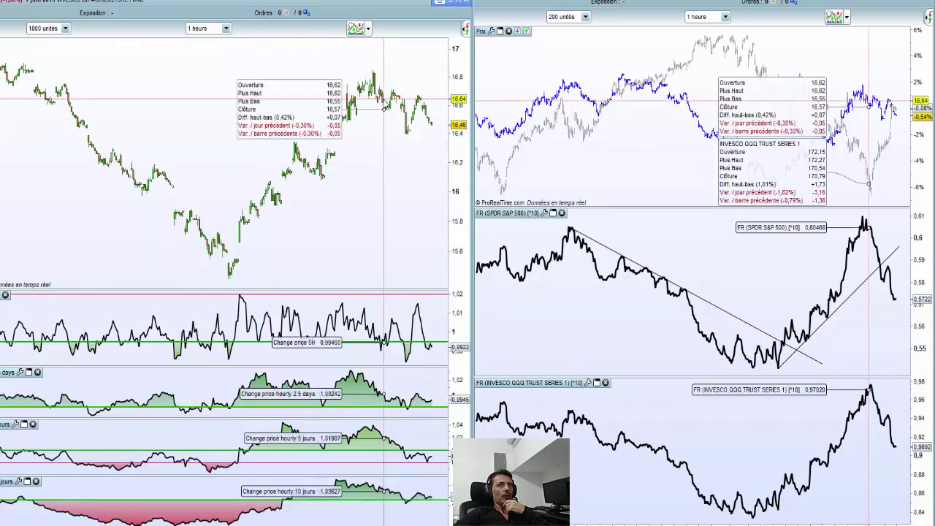
click(415, 150)
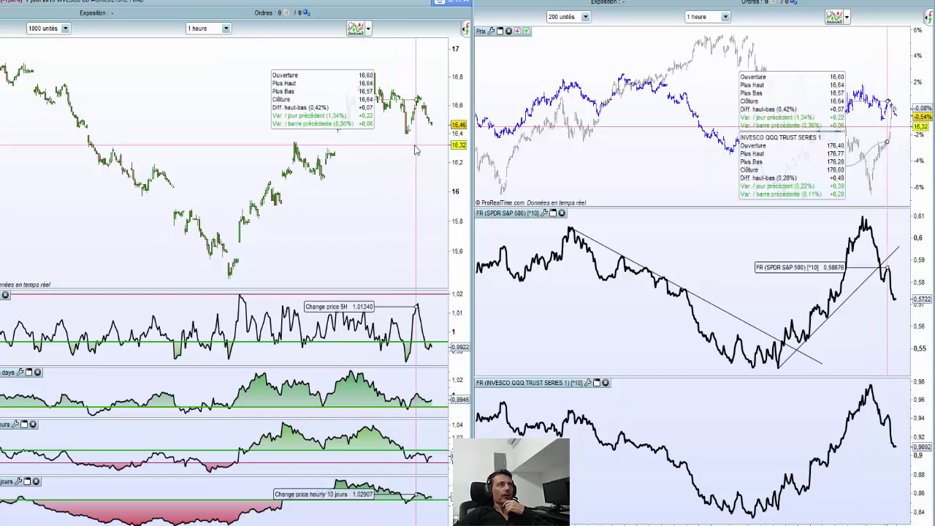
click(396, 115)
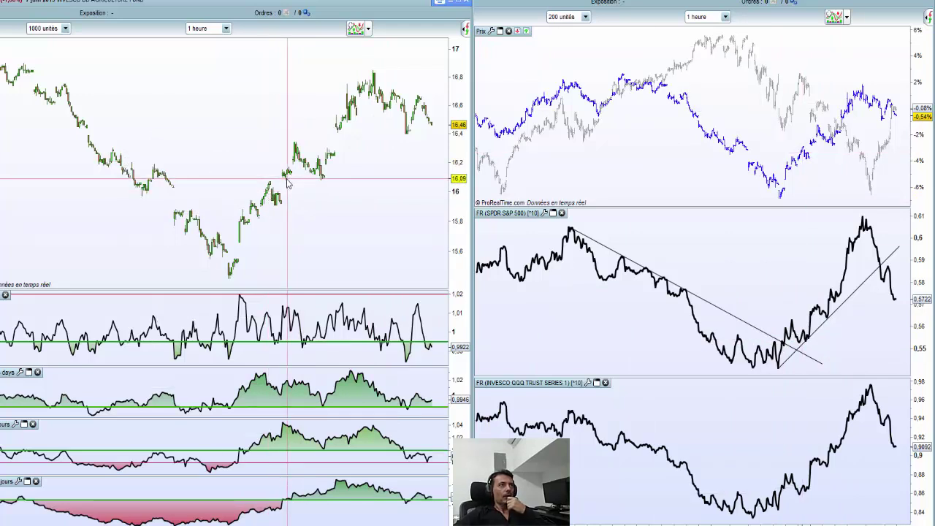
mouse_move(289, 184)
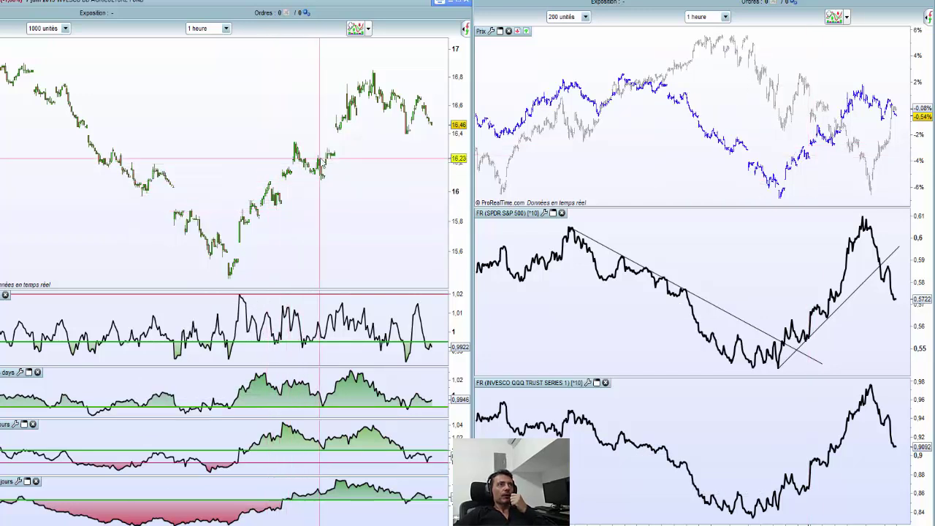
scroll(321, 156, up, 2)
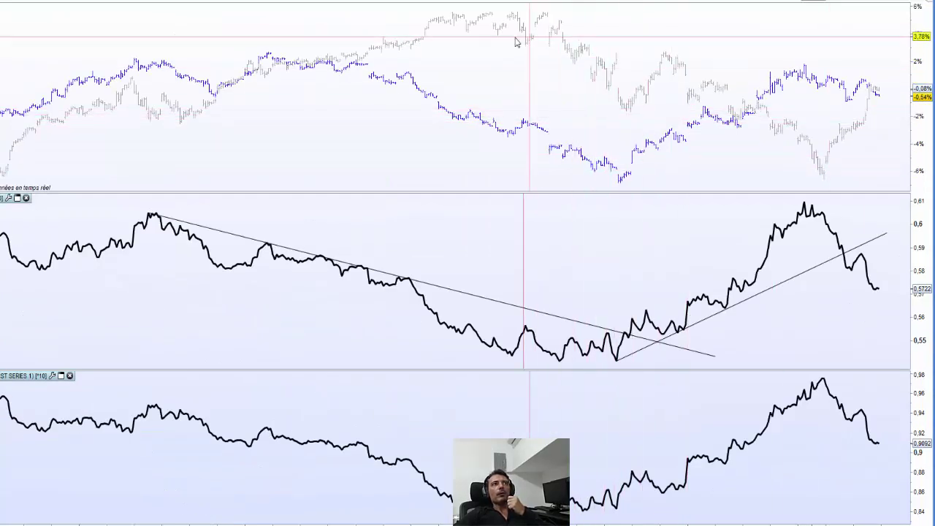
mouse_move(380, 66)
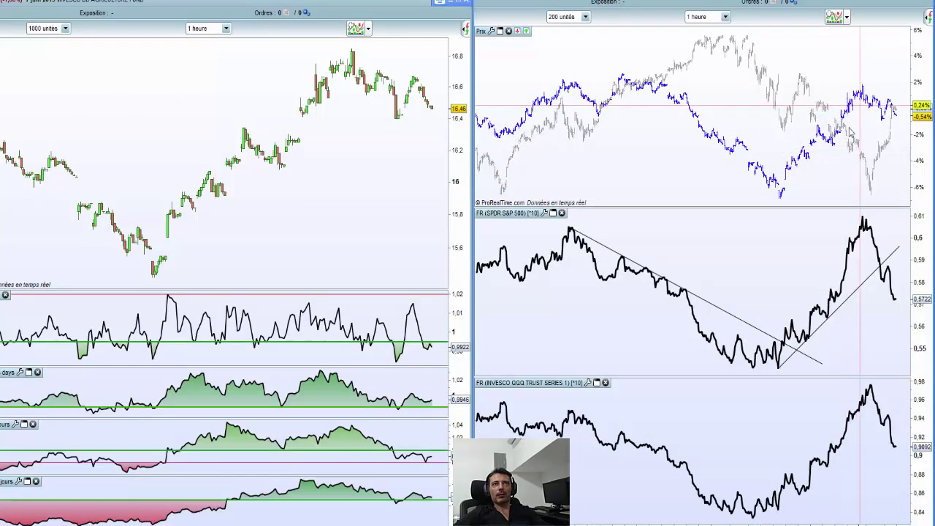
click(277, 191)
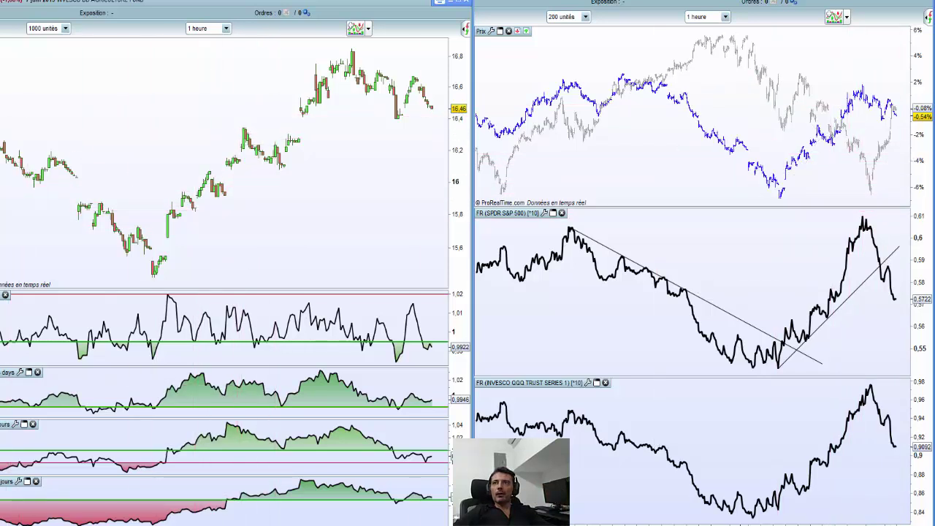
Review the Materials Select Sector SPDR hourly chart and the Invesco Solar ETF's recent performance against the benchmarks.
key(Down)
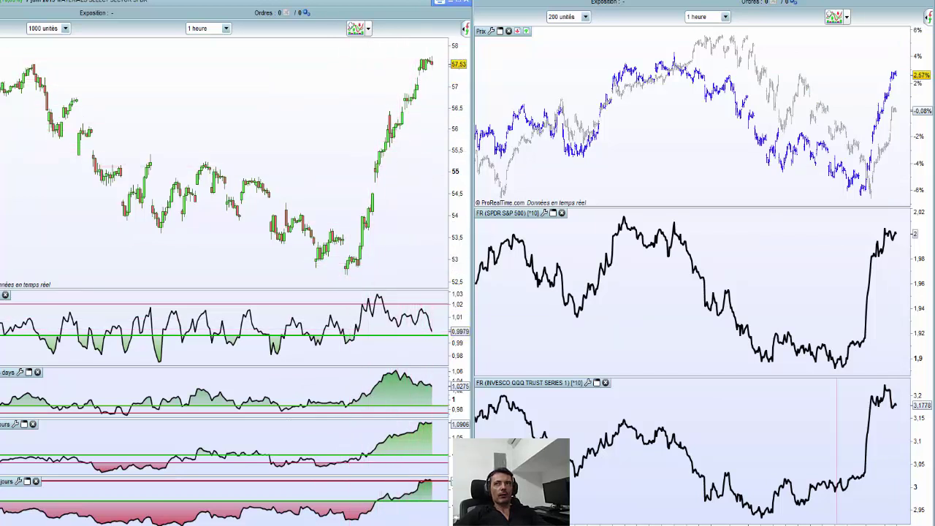
key(Down)
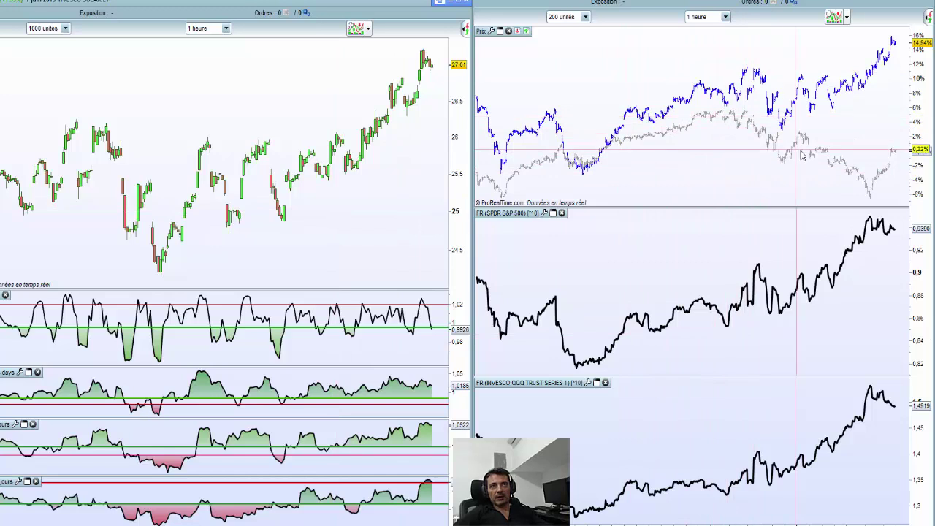
scroll(801, 155, up, 3)
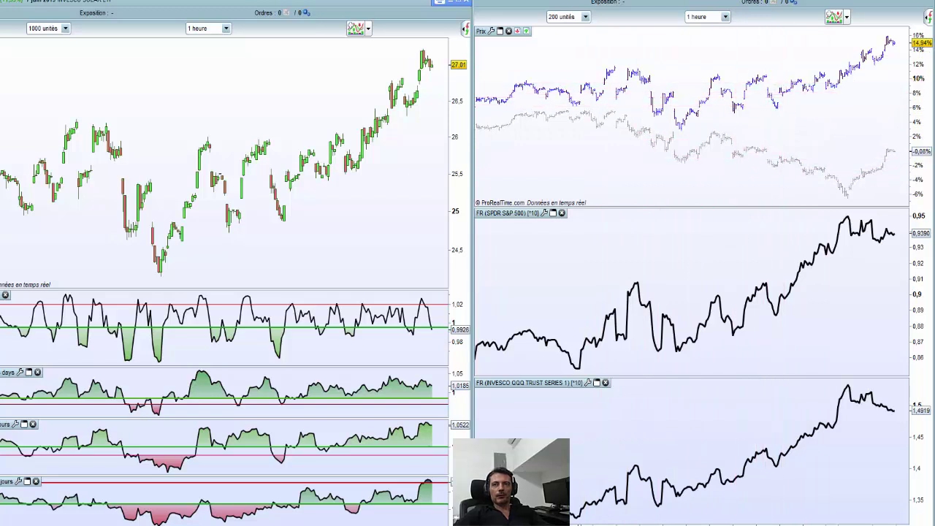
On the enlarged Invesco Solar comparison chart, mark the ETF's sideways range with a horizontal arrow and rectangle, and QQQ's decline with a falling arrow.
double_click(50, 12)
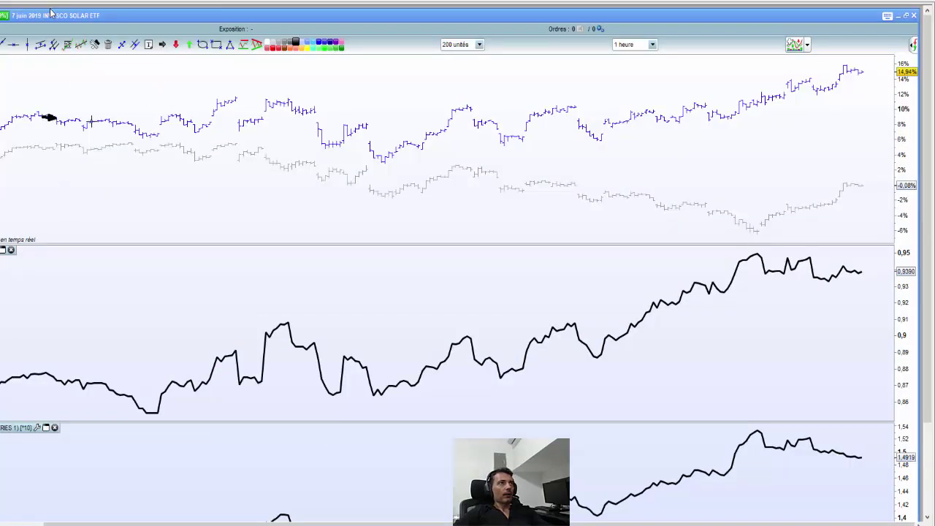
drag(55, 117, 659, 117)
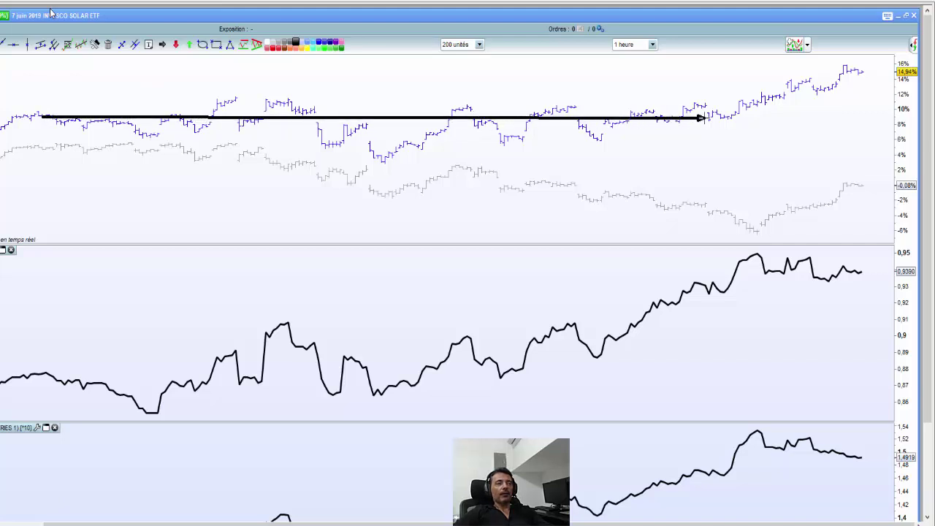
drag(206, 144, 762, 228)
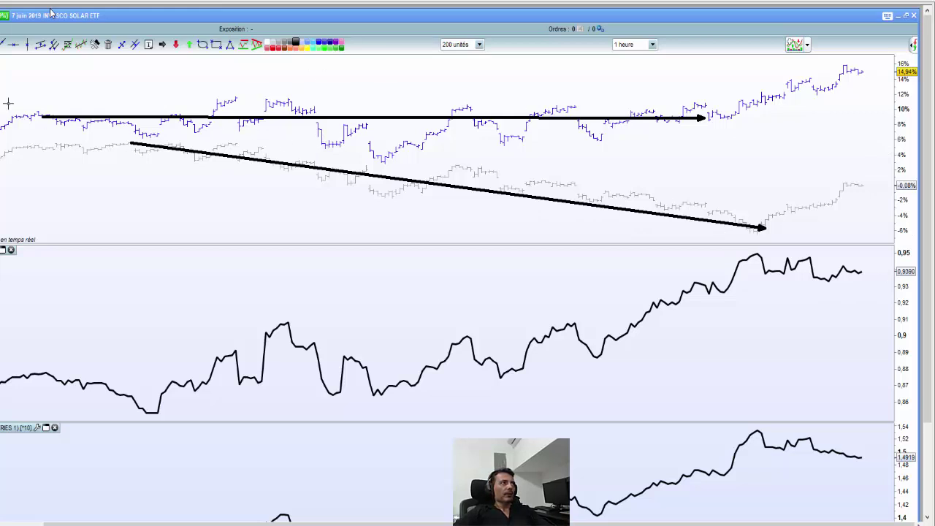
mouse_move(23, 90)
mouse_down()
mouse_move(408, 141)
mouse_move(711, 144)
mouse_up()
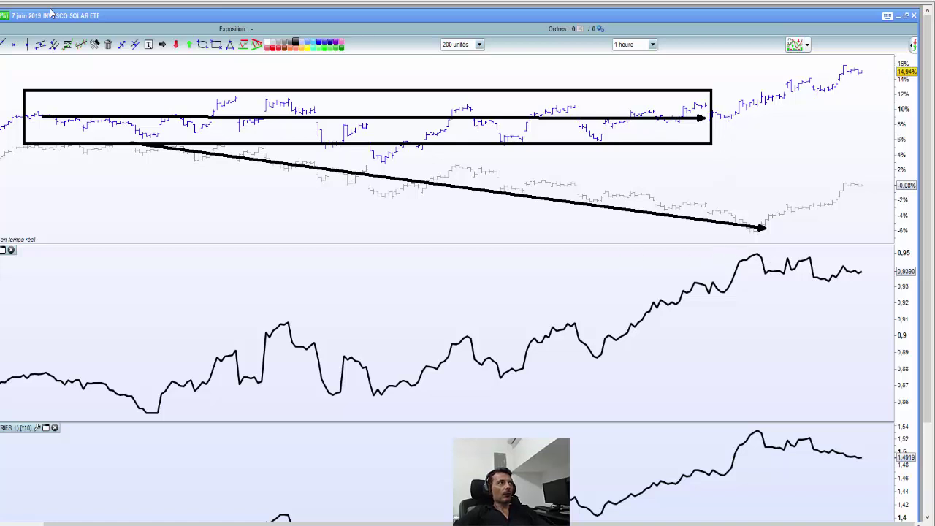
Display the ETFMG Prime Mobile Payments ETF hourly chart and examine its price change indicators across the past swings and latest rise.
click(874, 471)
click(875, 301)
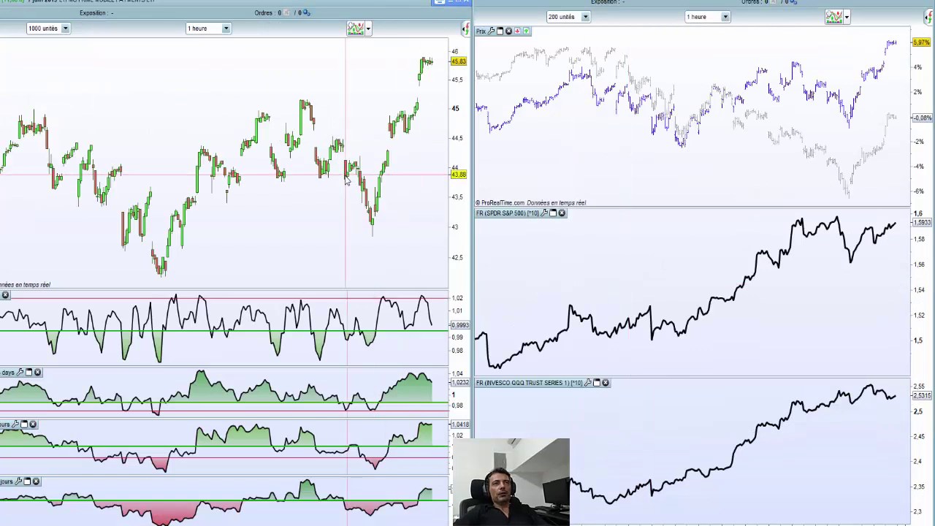
scroll(234, 182, down, 3)
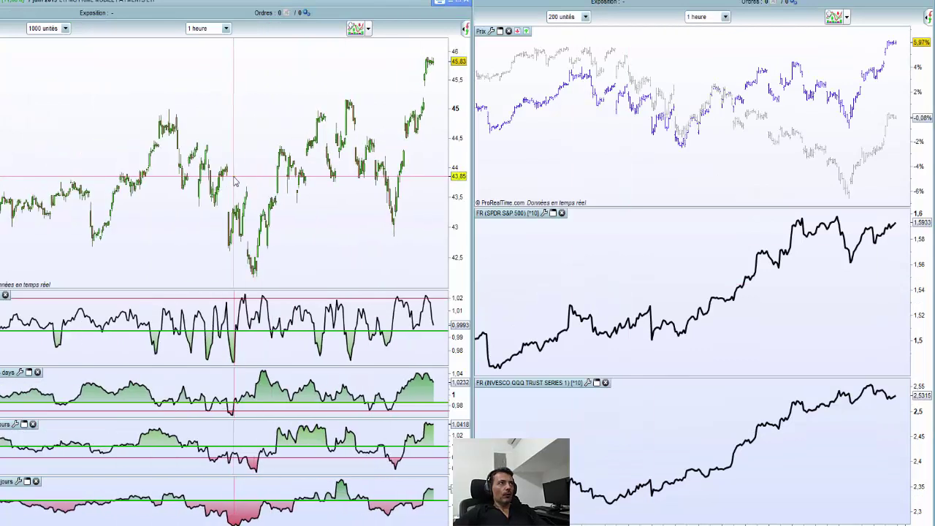
scroll(234, 182, down, 2)
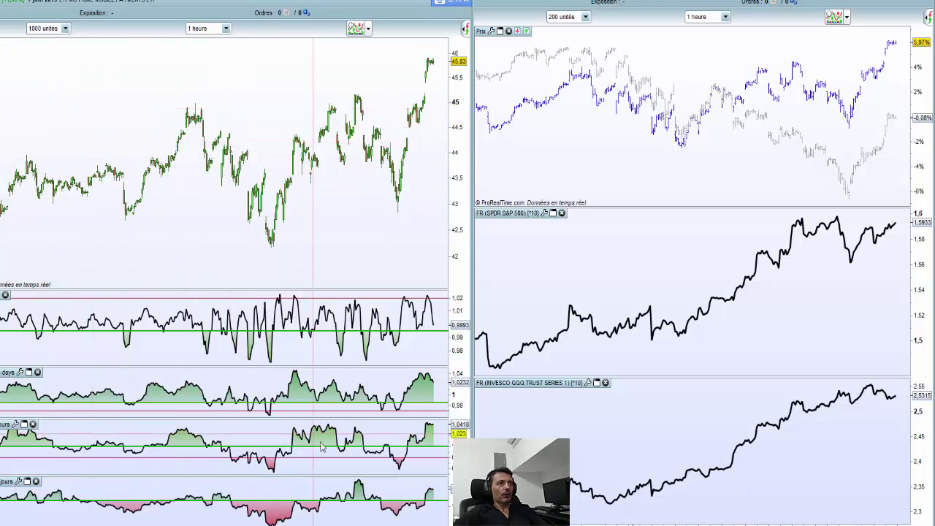
scroll(407, 445, up, 4)
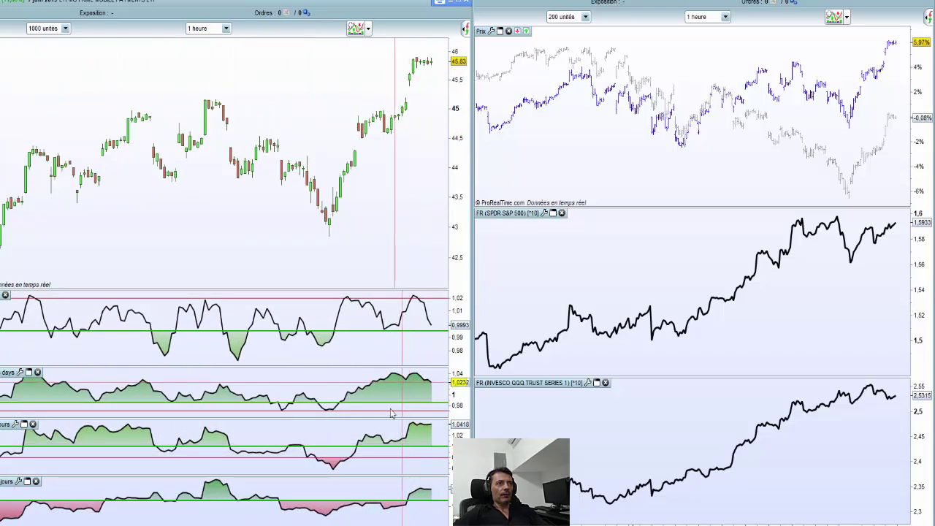
click(410, 476)
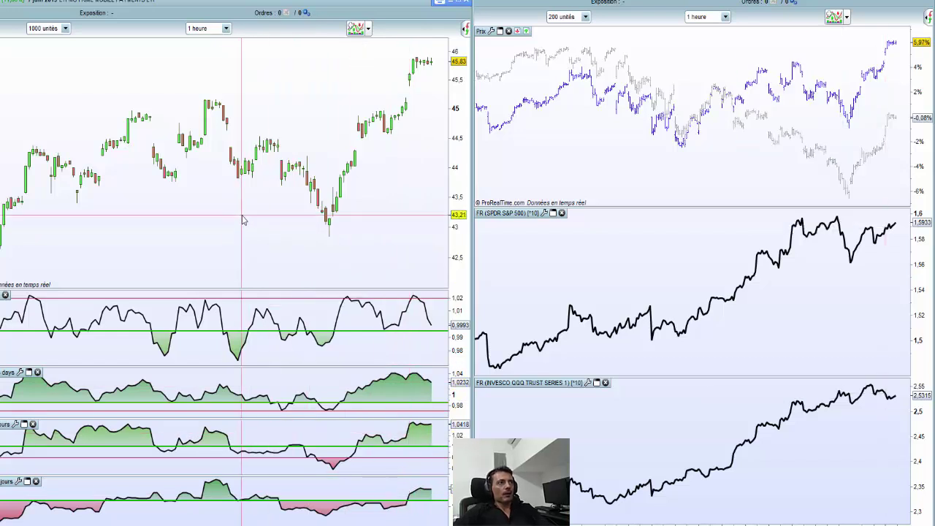
Read the mobile payments ETF's candle, indicator and relative strength values at successive points before its latest rebound.
scroll(243, 219, down, 3)
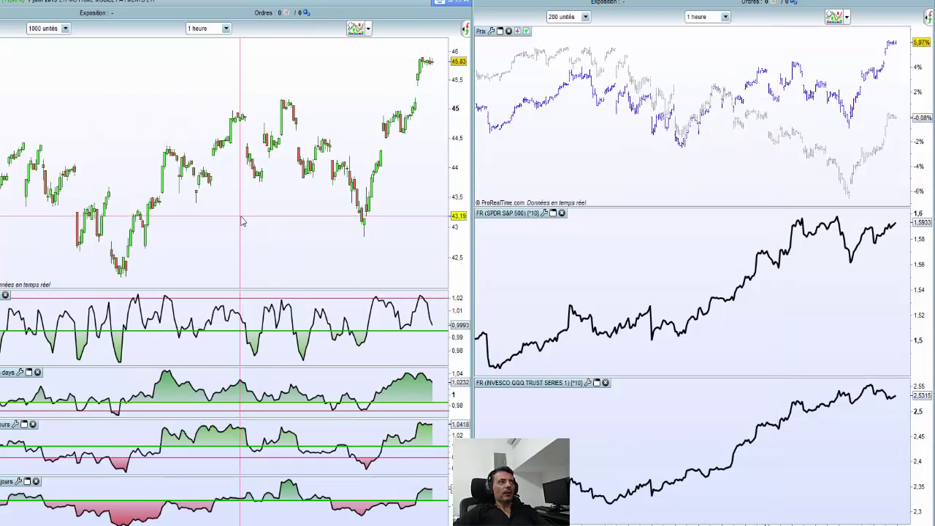
click(244, 220)
scroll(246, 219, up, 2)
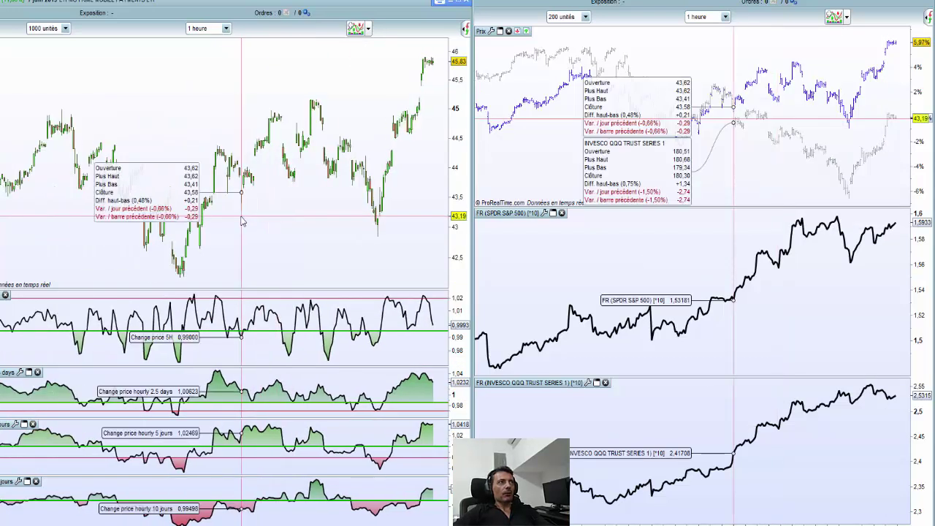
click(285, 217)
click(325, 217)
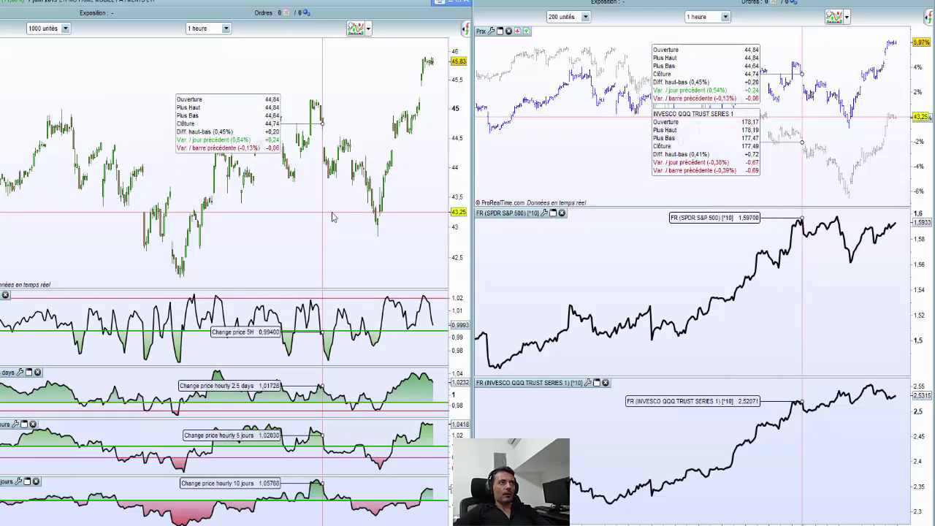
scroll(387, 187, down, 2)
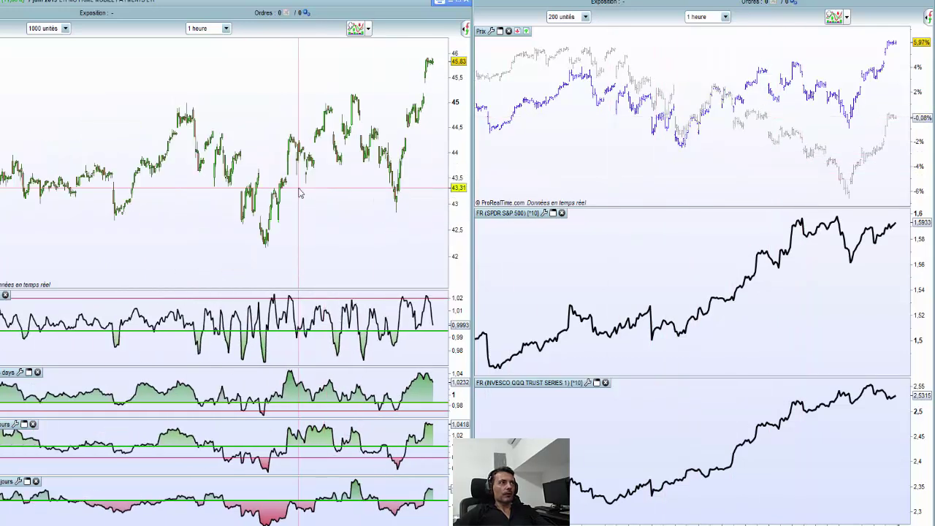
click(152, 111)
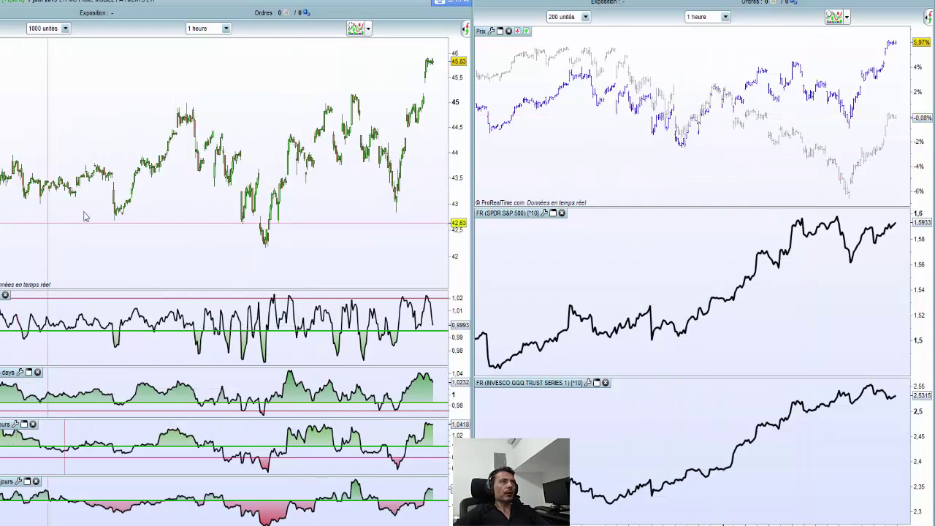
scroll(299, 141, up, 2)
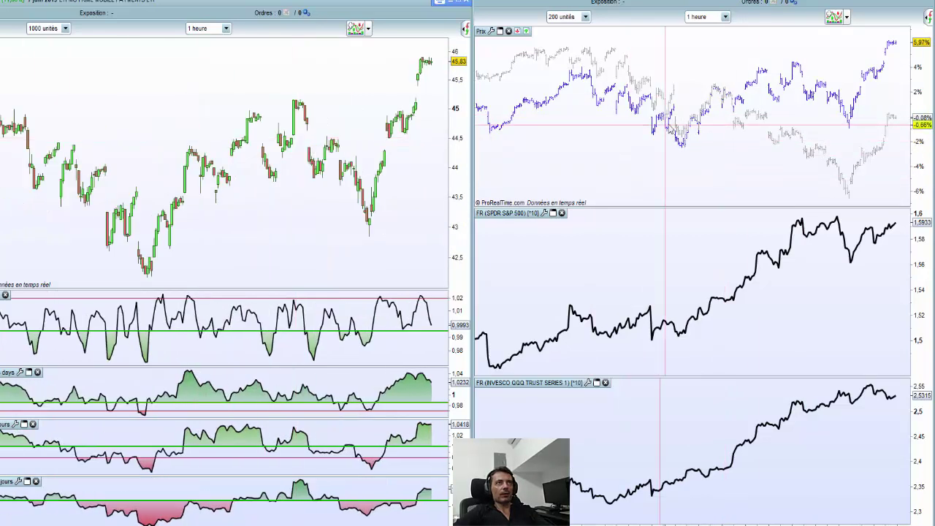
Enlarge the mobile payments comparison chart and examine its recent performance against Invesco QQQ and its SPDR S&P 500 ratio.
click(924, 2)
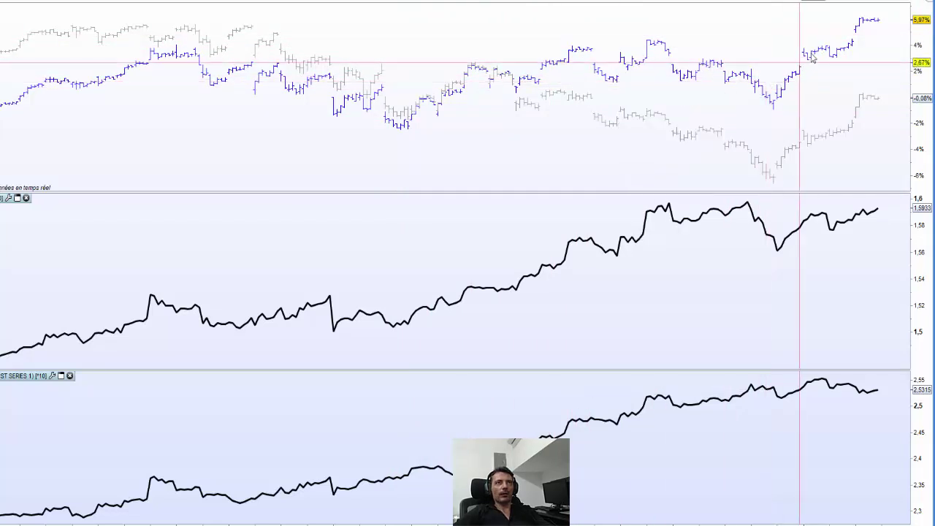
mouse_move(809, 63)
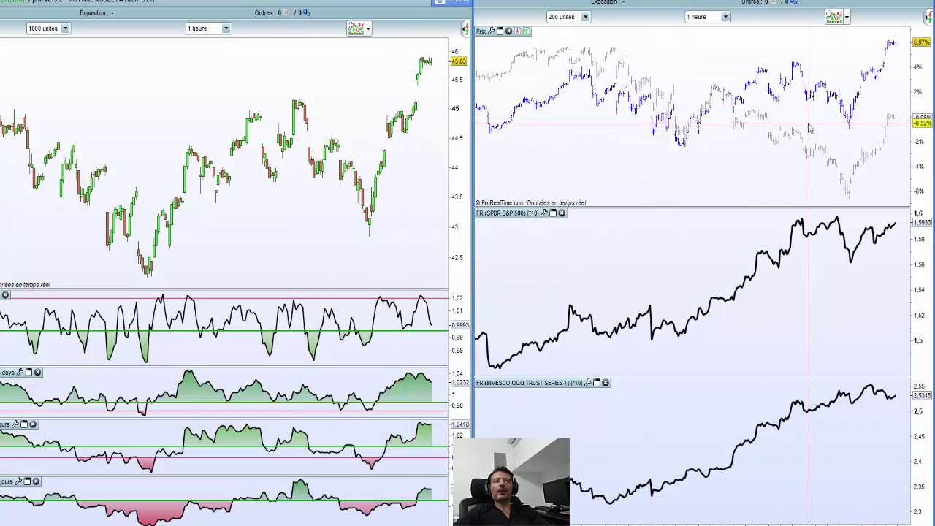
scroll(809, 128, up, 2)
mouse_move(815, 126)
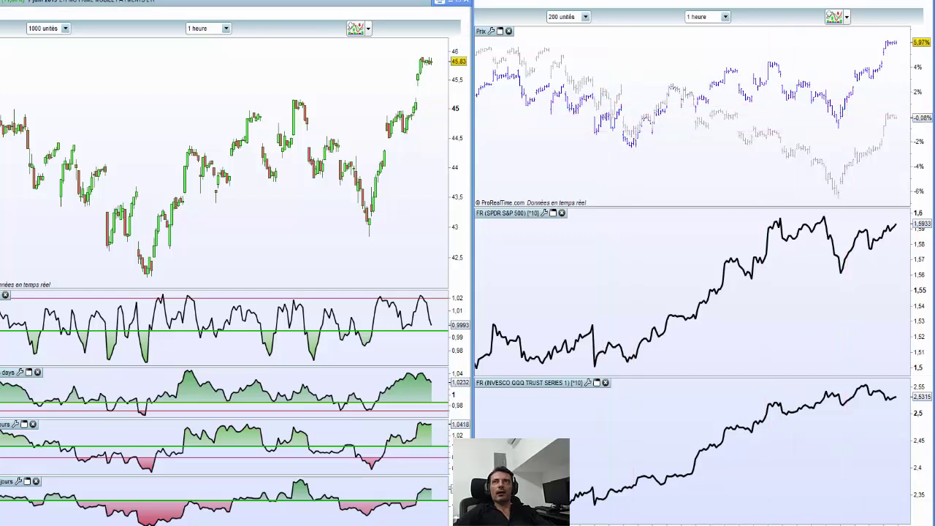
Display the iShares U.S. Medical Devices ETF hourly chart and examine its sideways range and the start of its latest rise.
key(Down)
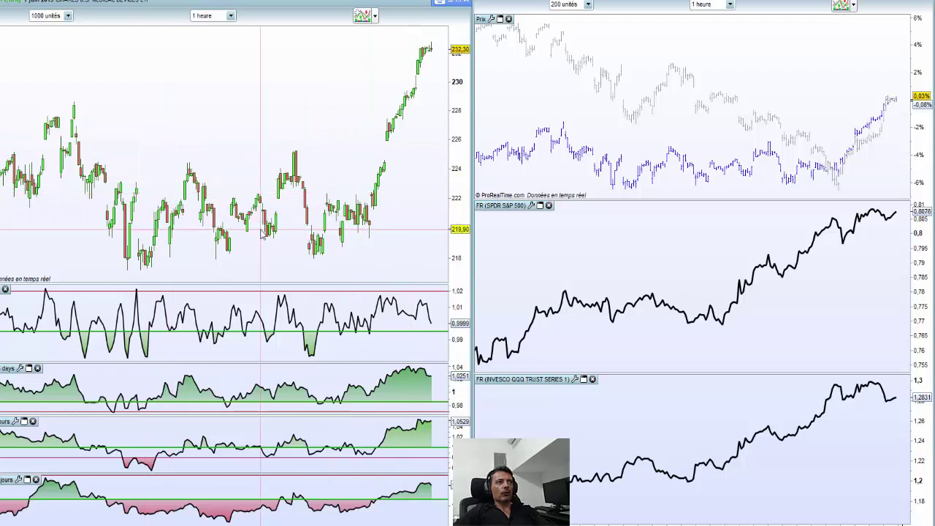
click(195, 167)
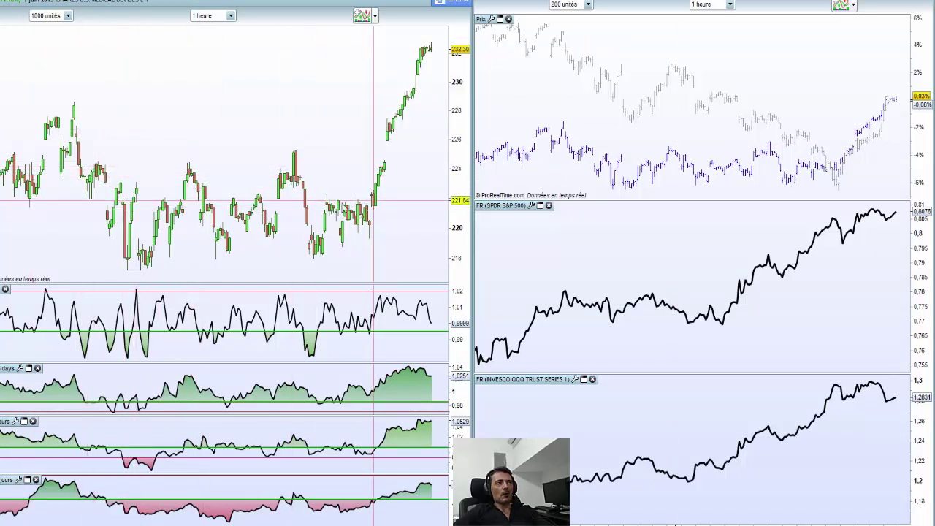
click(352, 207)
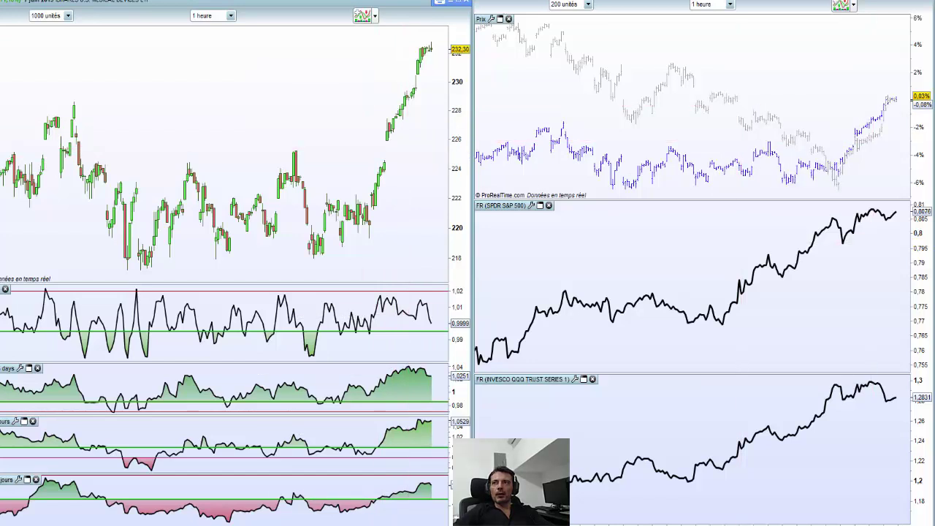
Go past the Vanguard Real Estate ETF to the SPDR S&P Aerospace & Defense ETF and examine its hourly range and latest rise.
key(Down)
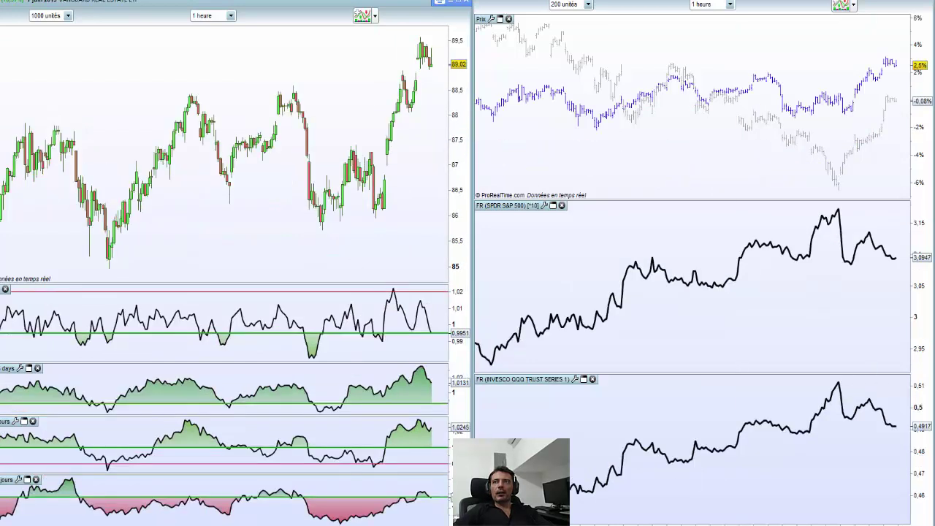
key(Down)
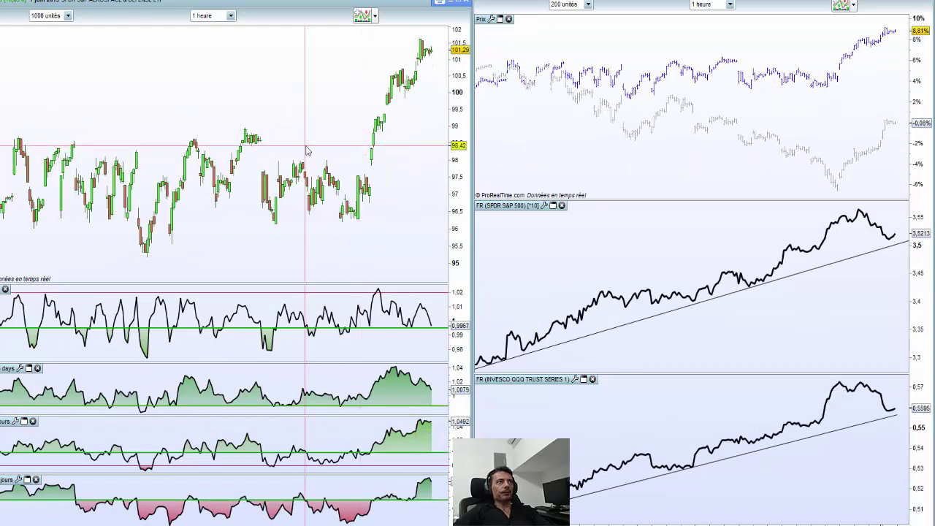
click(338, 146)
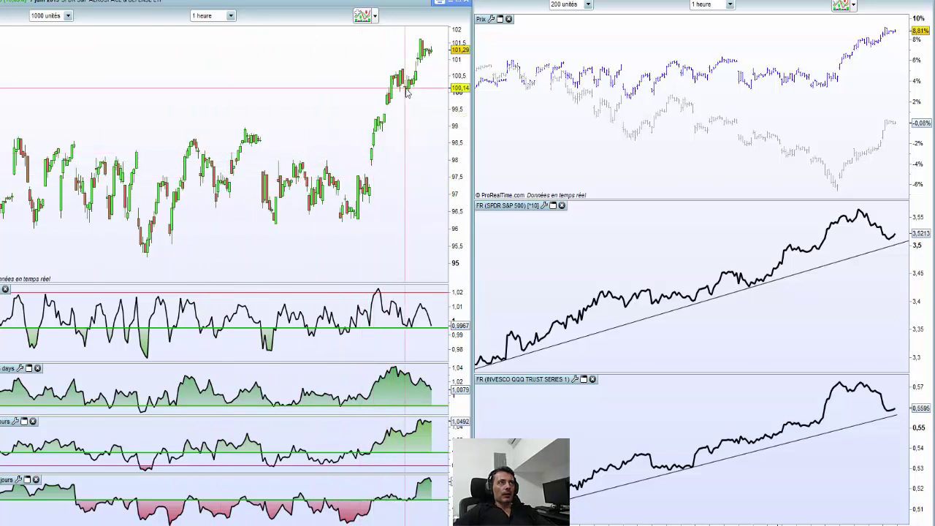
mouse_move(411, 89)
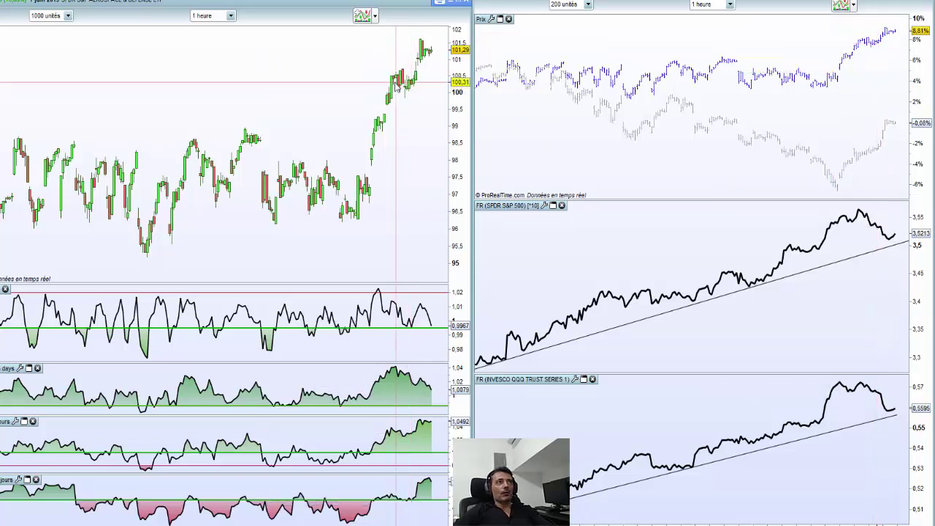
Examine the SPDR S&P Aerospace & Defense ETF's latest rise up close and its recent performance against the comparison index.
scroll(431, 90, up, 3)
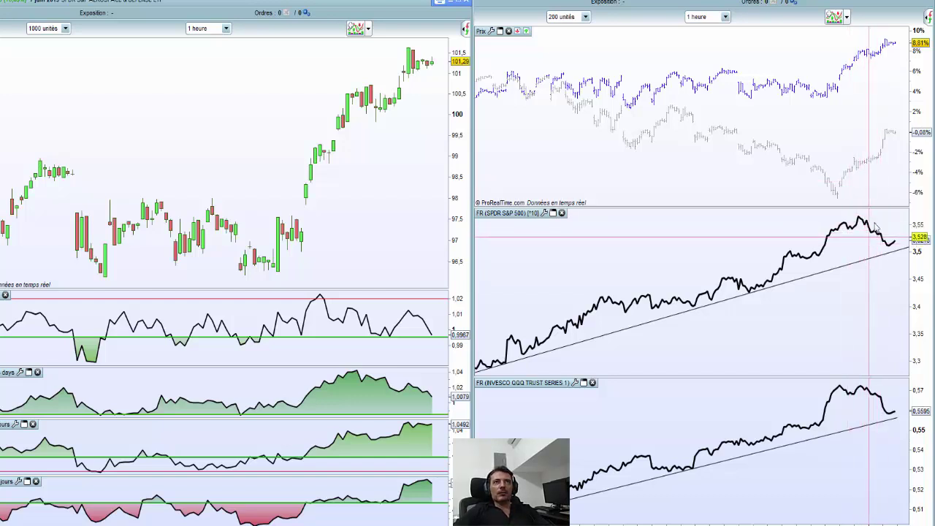
mouse_move(890, 159)
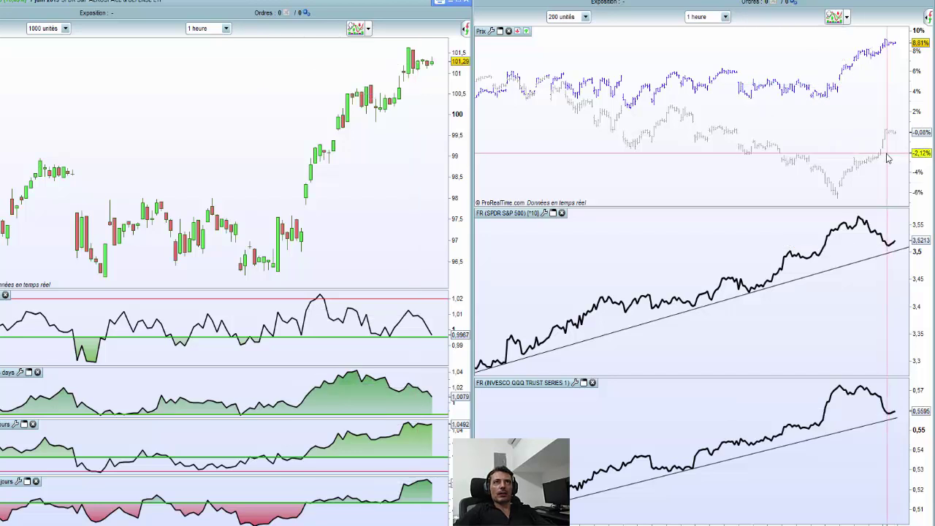
scroll(194, 80, down, 3)
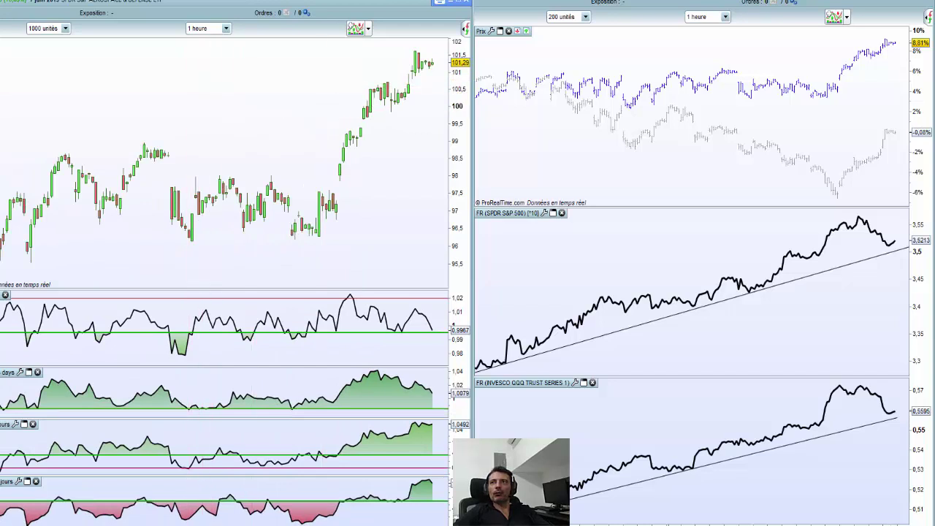
Go past the iShares Residential Real Estate ETF to the SPDR S&P Oil & Gas Equipment & Services ETF and examine its decline from the peak.
key(Down)
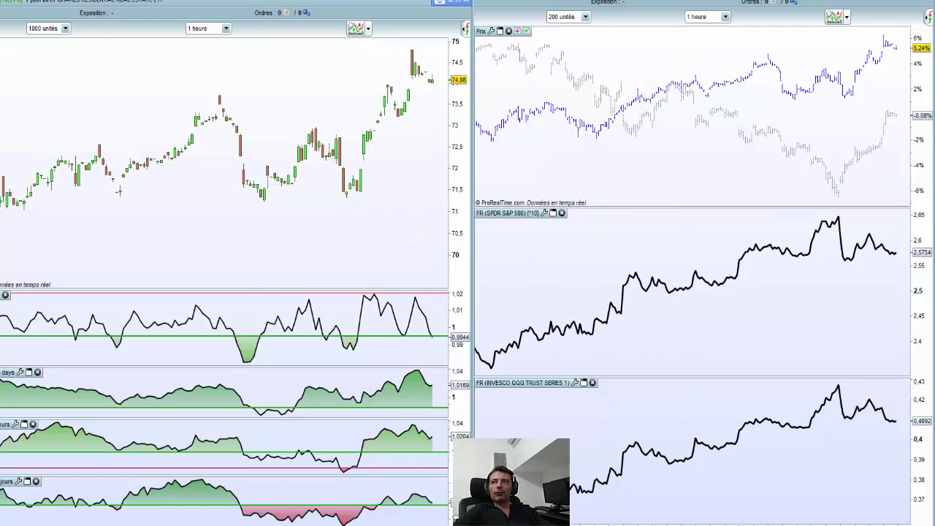
key(Down)
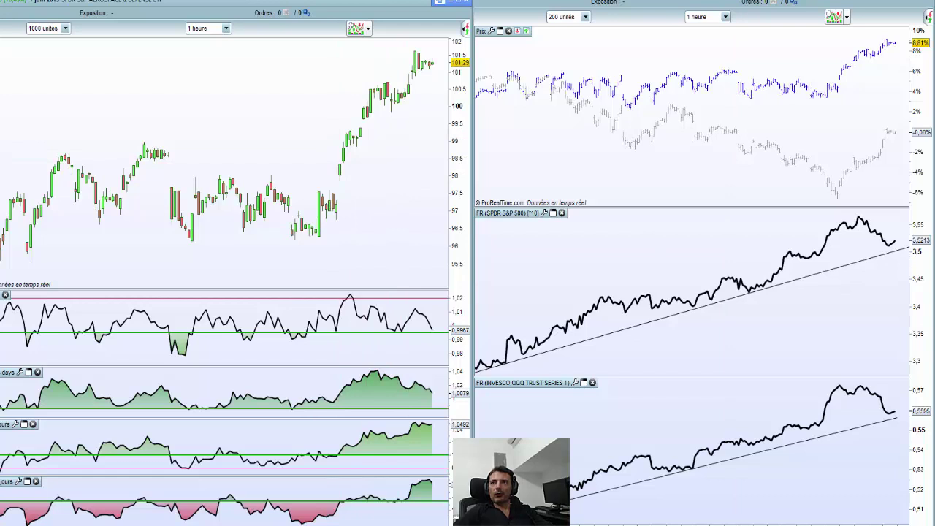
key(Down)
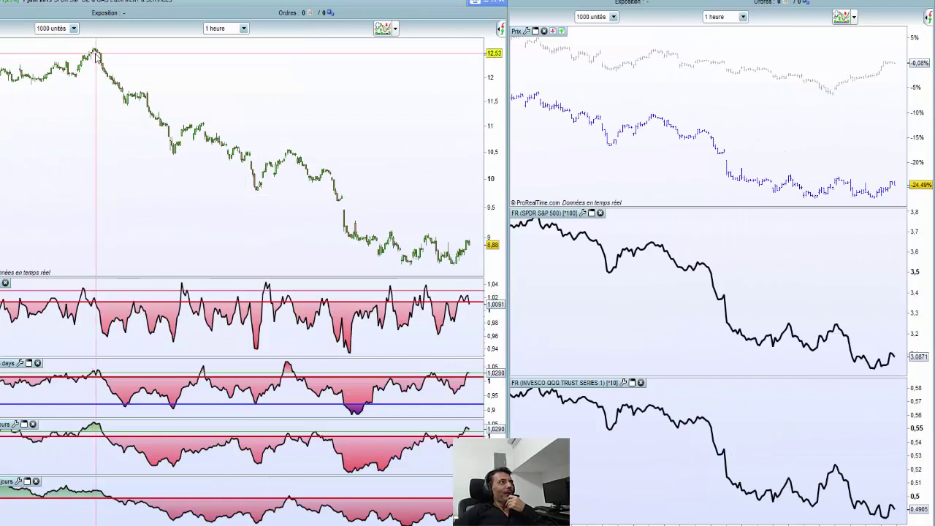
mouse_move(95, 53)
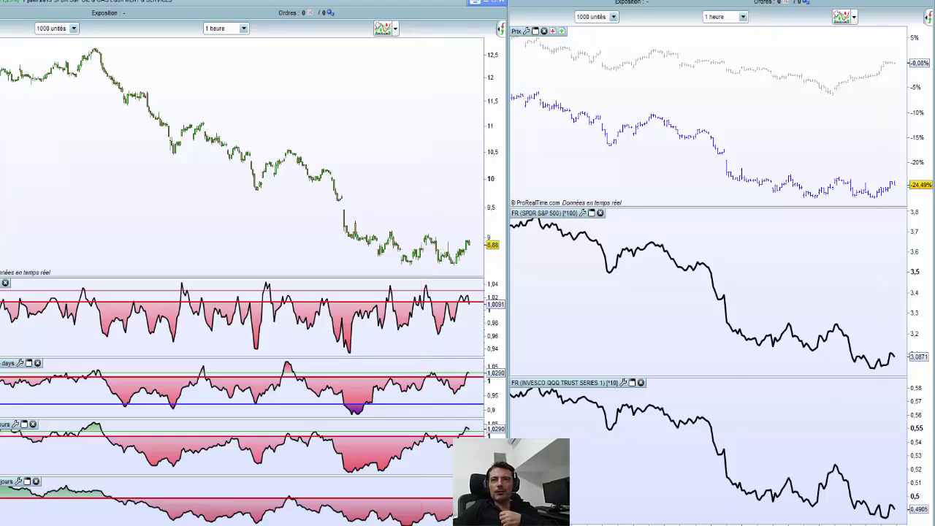
Switch to the Nasdaq 100 stock ranking spreadsheet and look through the ranked companies' performance figures down to the last one.
key(alt+Tab)
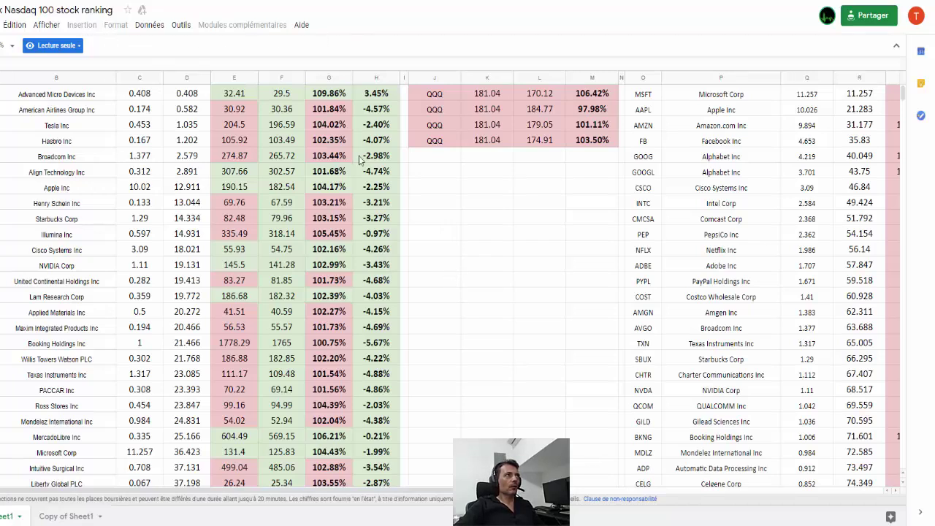
scroll(482, 326, down, 15)
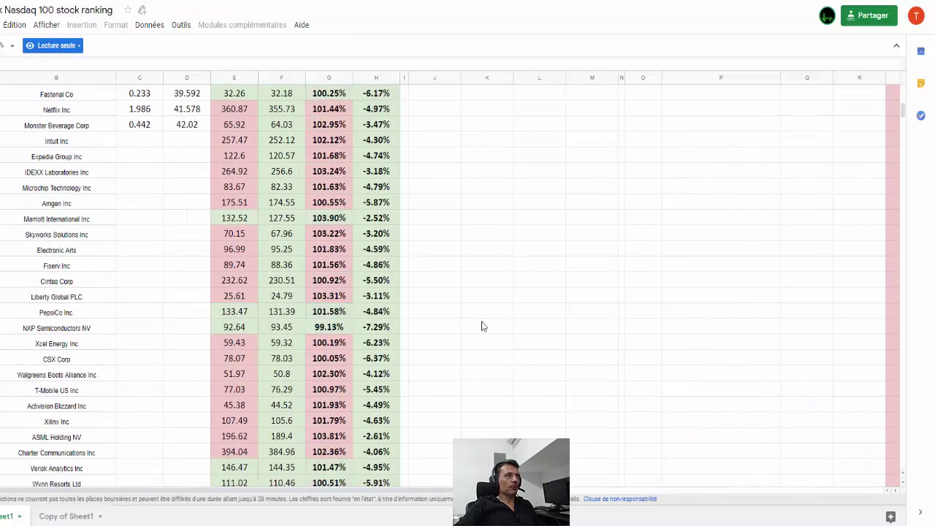
scroll(482, 326, down, 15)
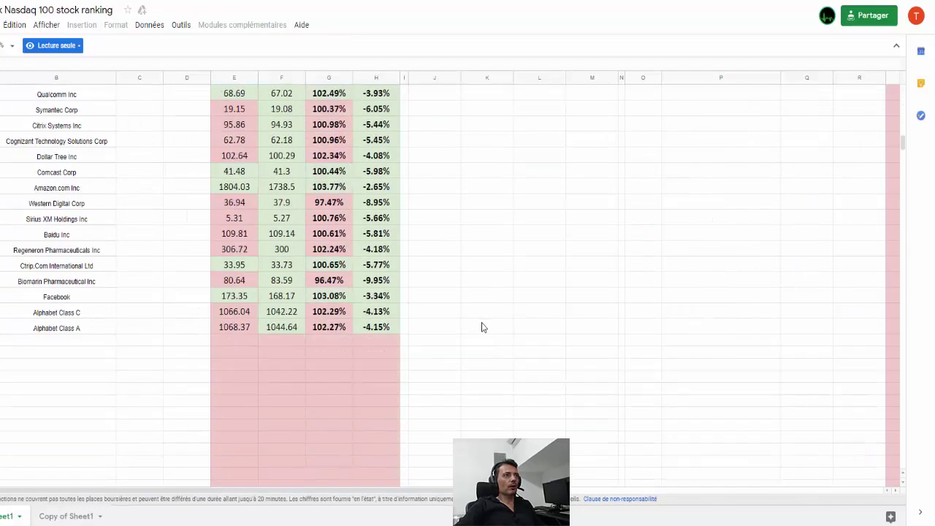
scroll(482, 325, up, 5)
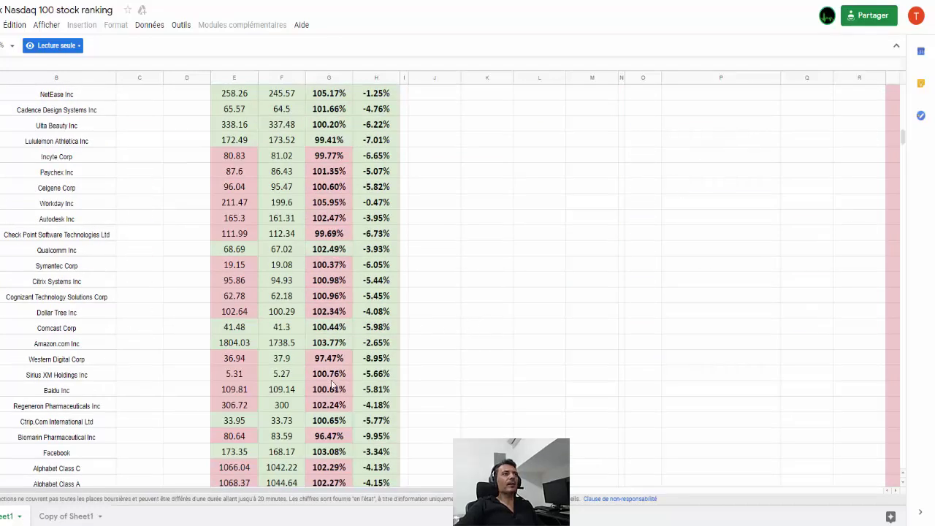
scroll(332, 388, up, 15)
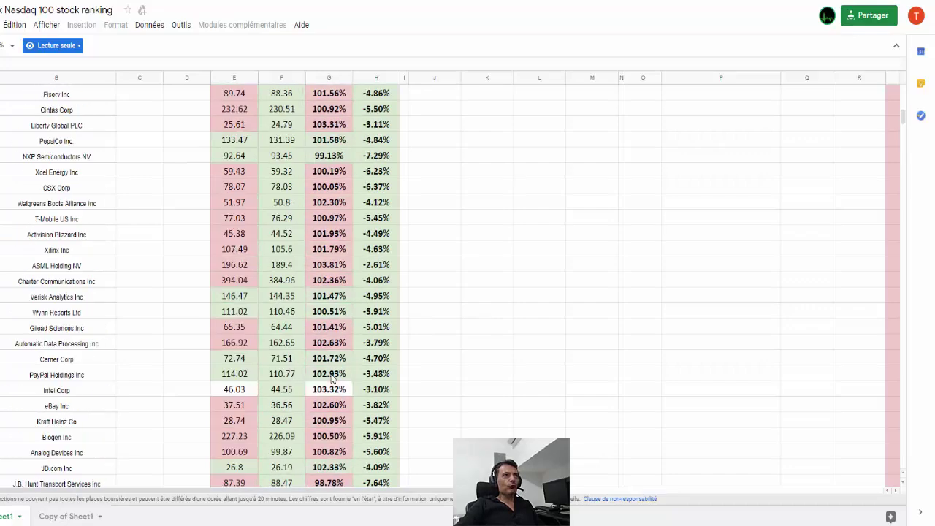
scroll(333, 375, up, 6)
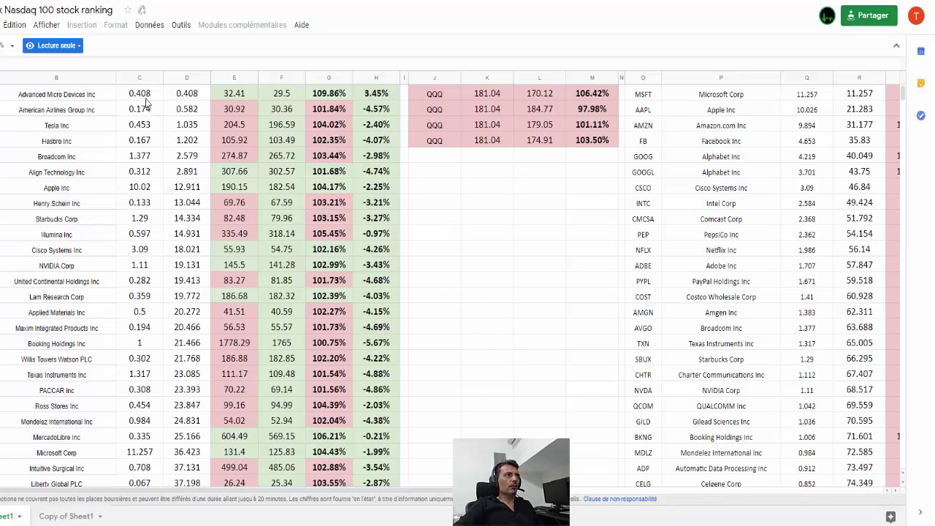
Check the individual and cumulative weights in columns C and D from Advanced Micro Devices to Monster Beverage, including the PACCAR row.
drag(145, 100, 205, 441)
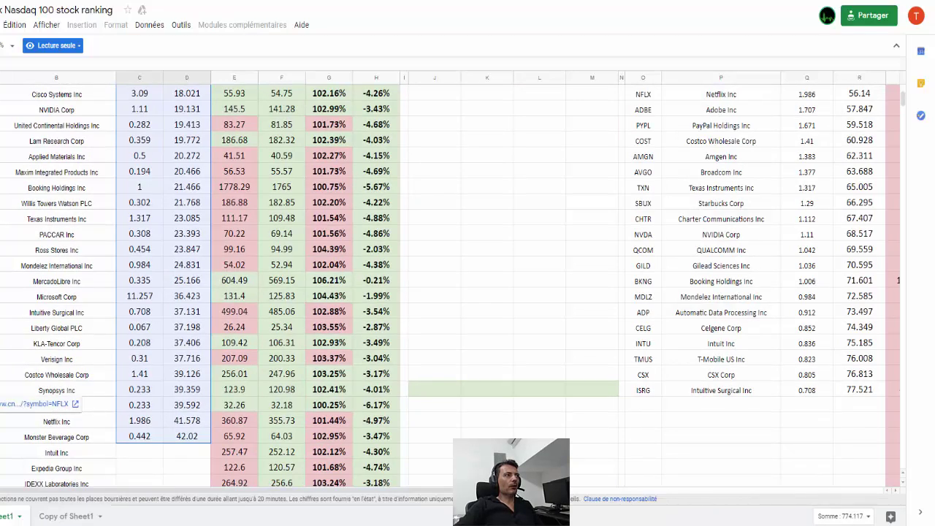
click(185, 442)
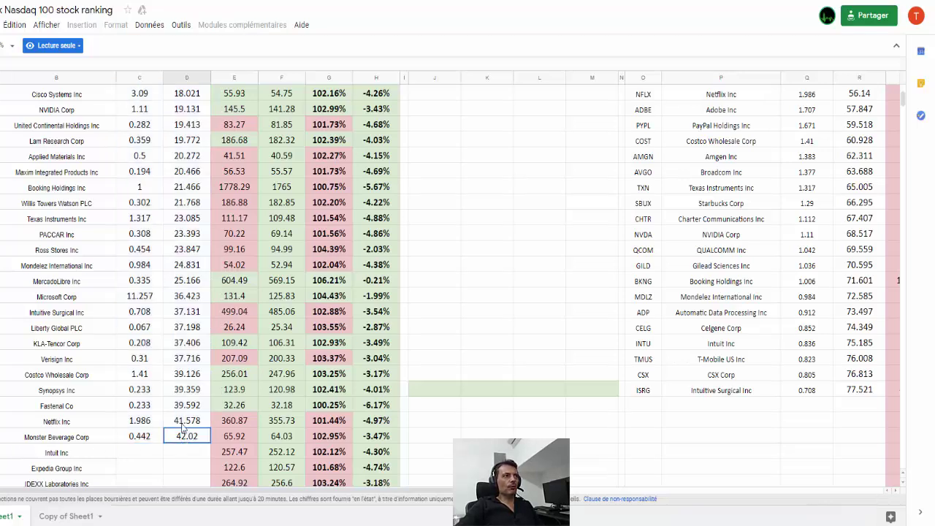
click(1, 328)
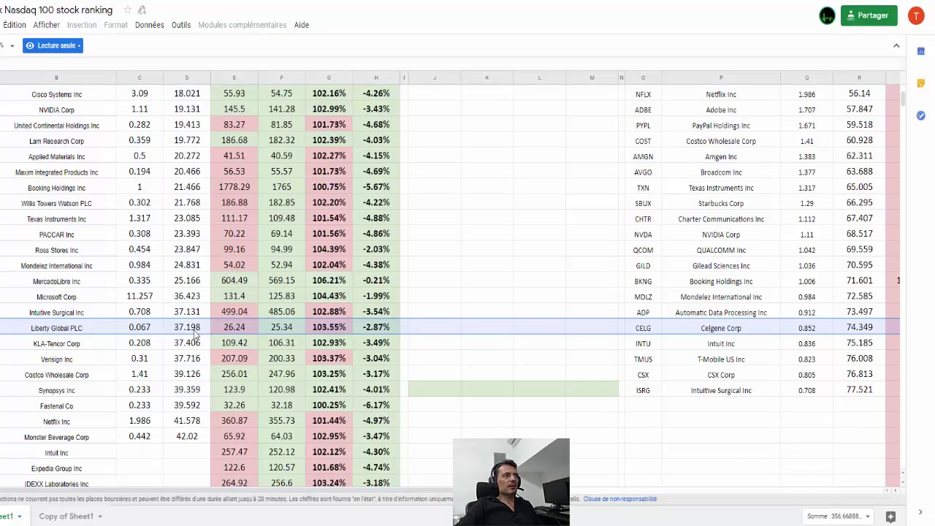
click(2, 233)
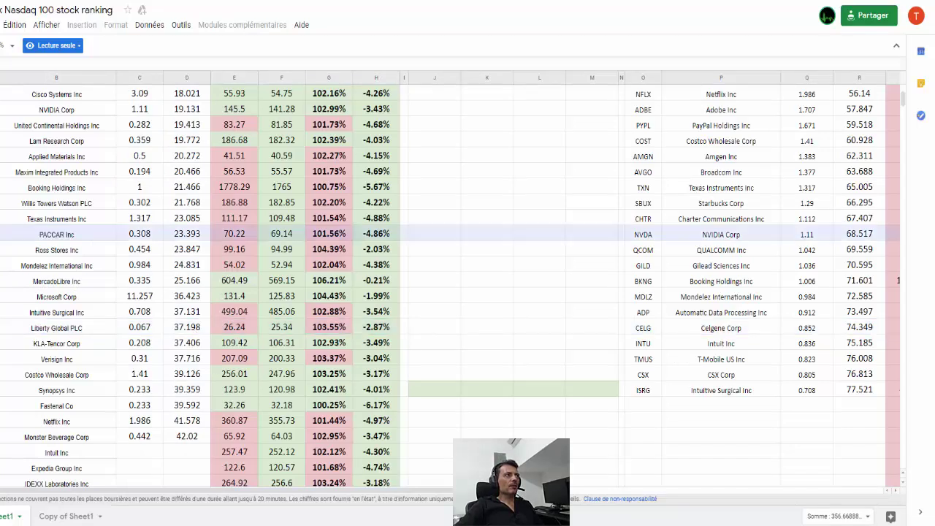
click(193, 236)
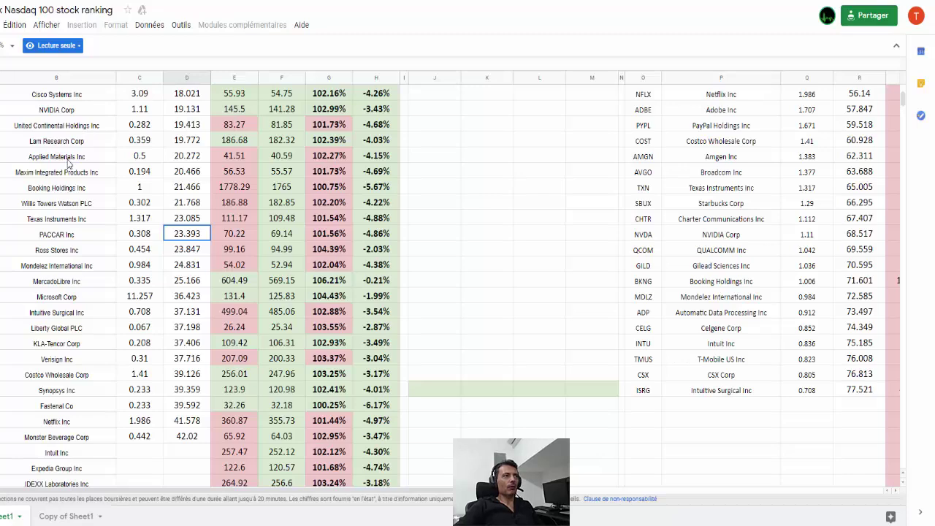
scroll(672, 435, up, 5)
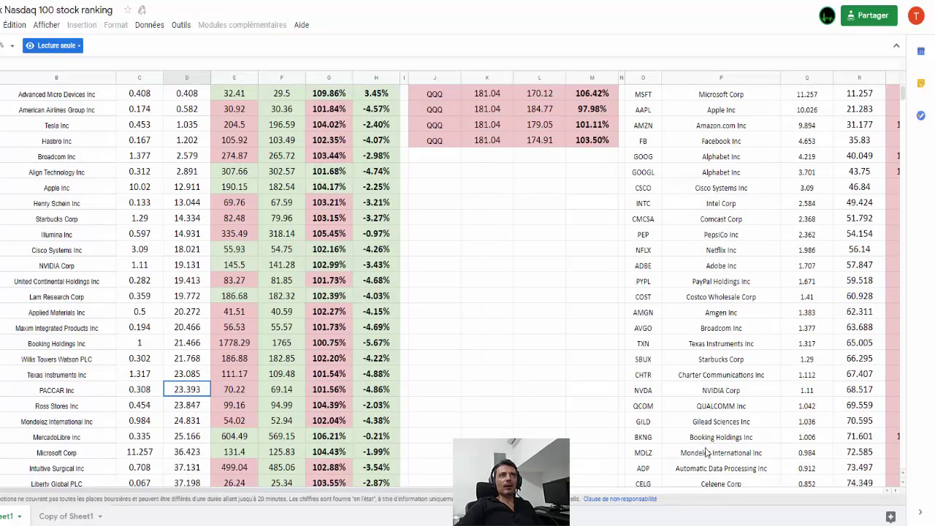
Examine the largest Nasdaq holdings' performance in columns U and V with their averages, and compare them with the main ranking and QQQ.
scroll(707, 453, down, 4)
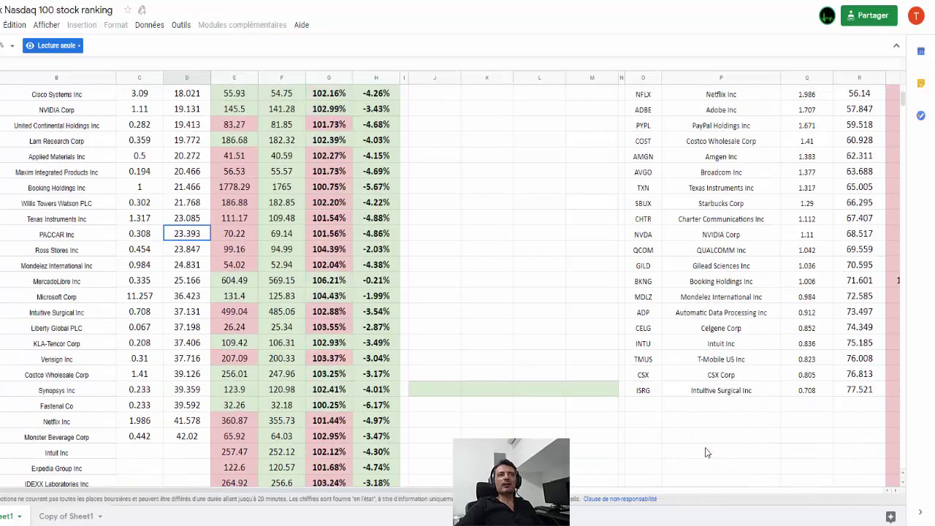
drag(579, 491, 697, 489)
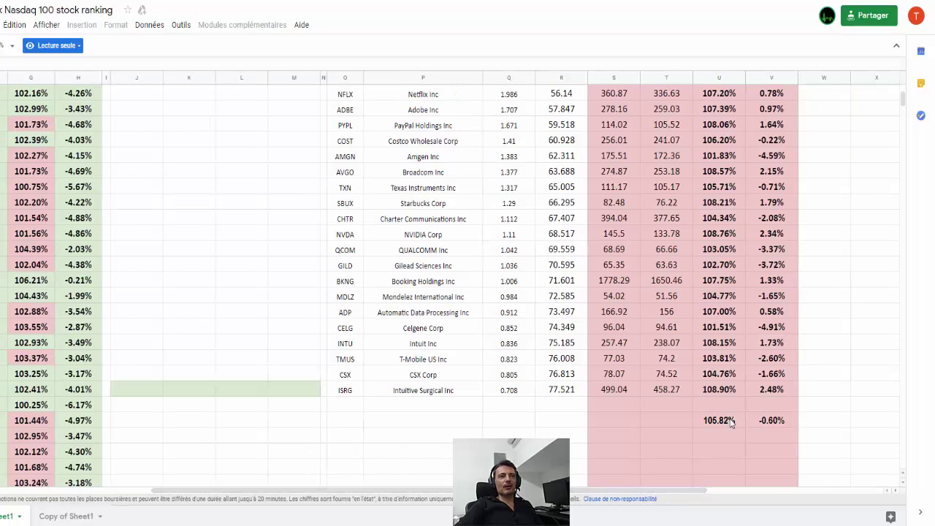
click(774, 427)
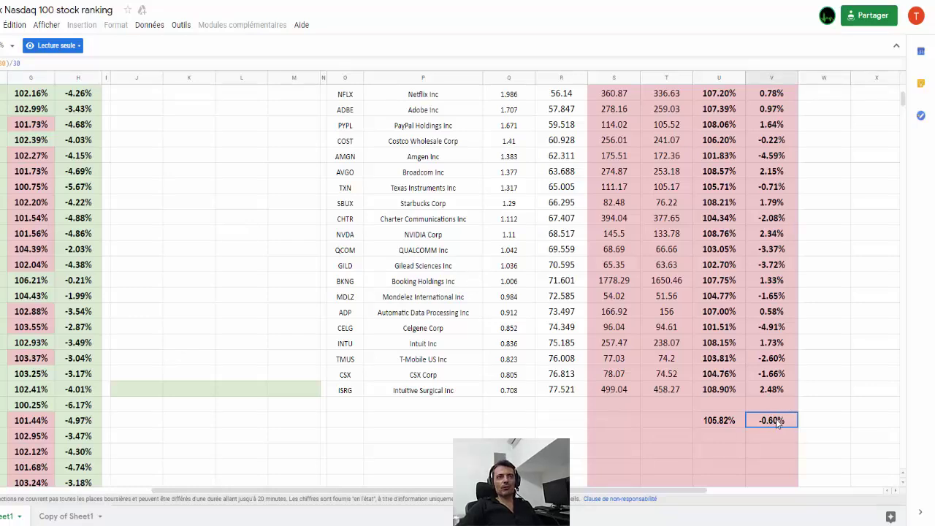
scroll(751, 410, up, 2)
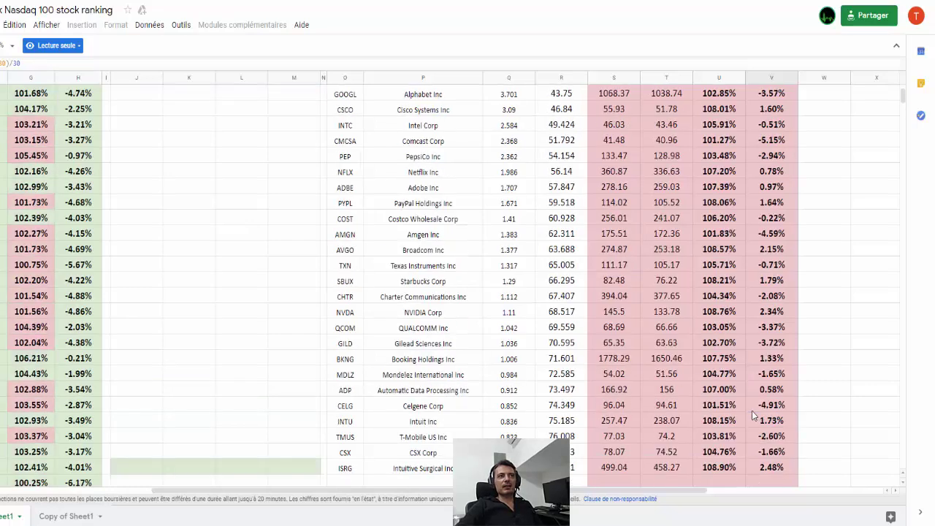
scroll(752, 411, down, 1)
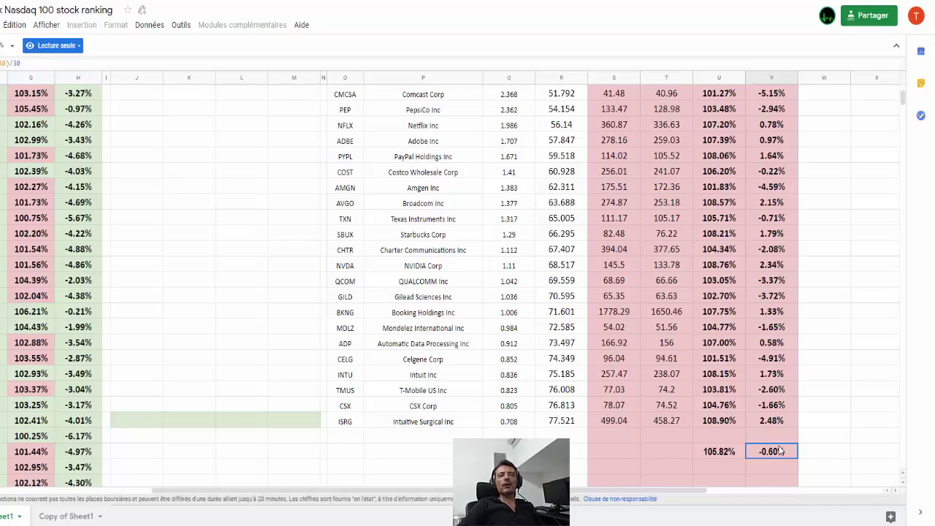
scroll(780, 450, up, 4)
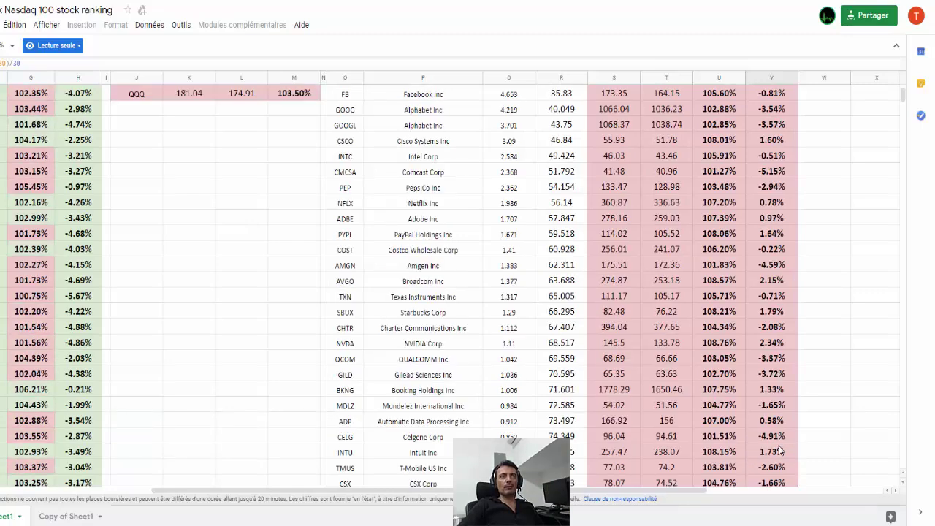
scroll(780, 450, down, 2)
scroll(780, 451, down, 2)
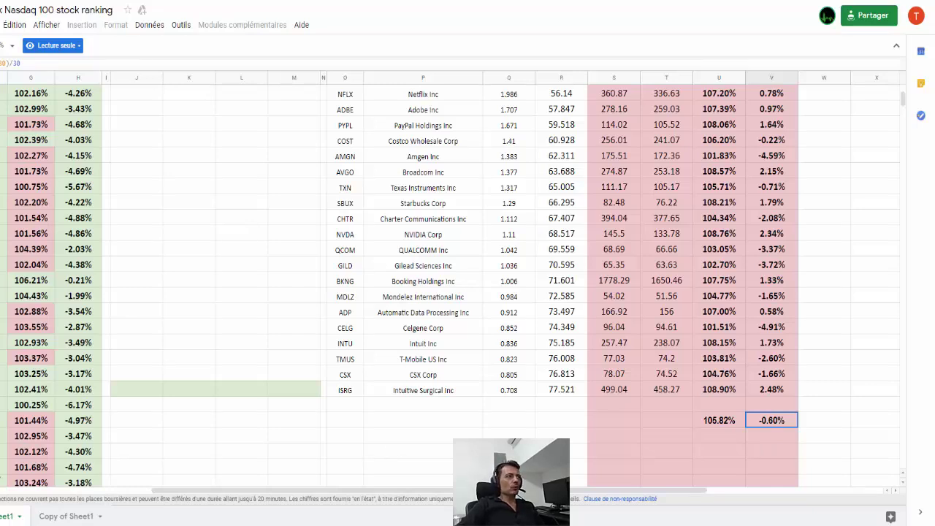
scroll(3, 491, left, 6)
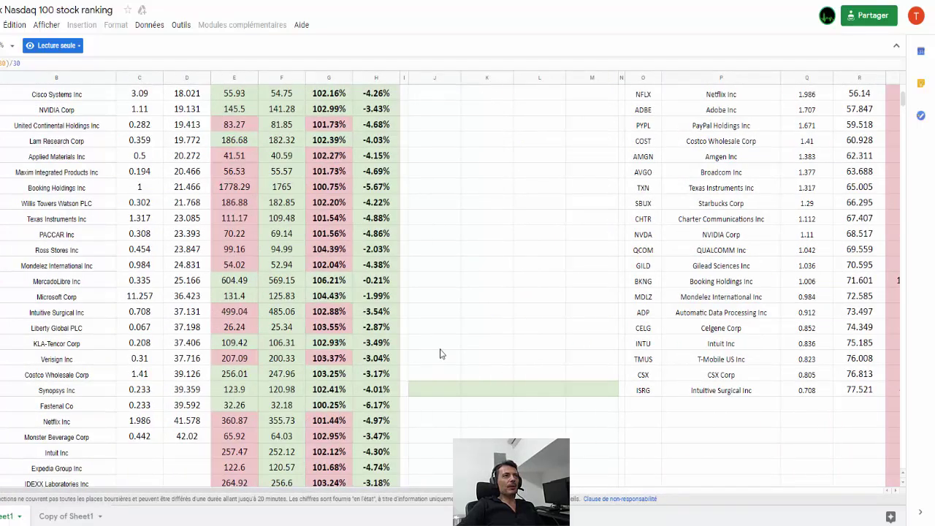
scroll(504, 346, up, 3)
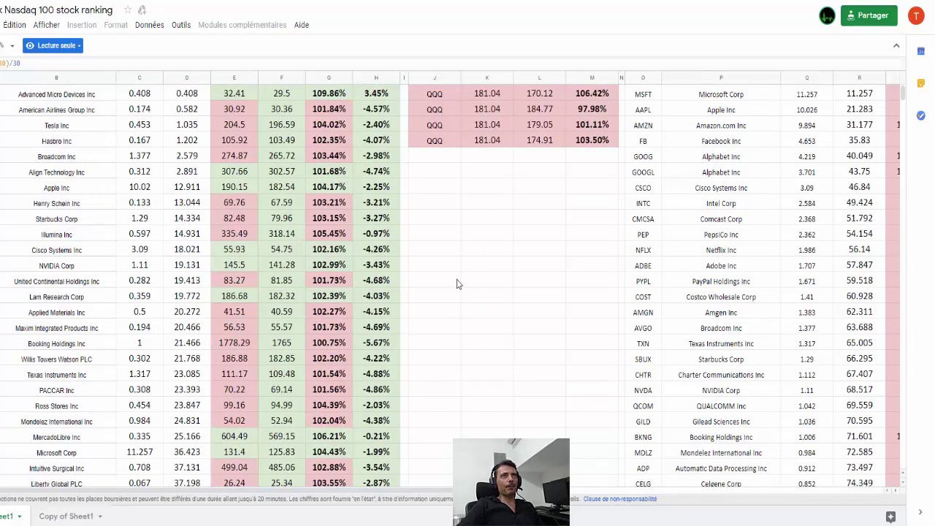
Switch back to ProRealTime and display the hourly charts for OIH, the VanEck Vectors Oil Services ETF.
key(alt+Tab)
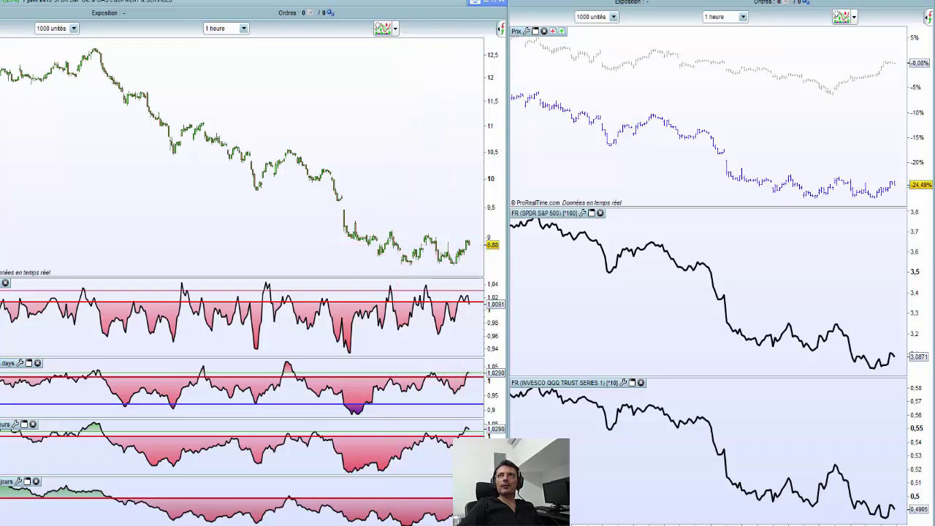
text(OIH)
key(Return)
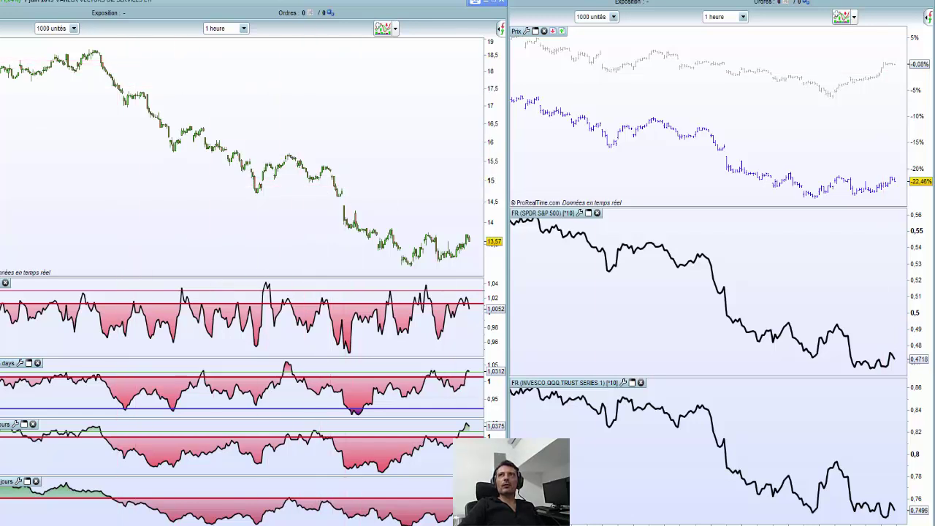
Go past the oil and gas exploration and unconventional oil ETFs to the United States Natural Gas Fund and examine its latest decline up close.
key(Down)
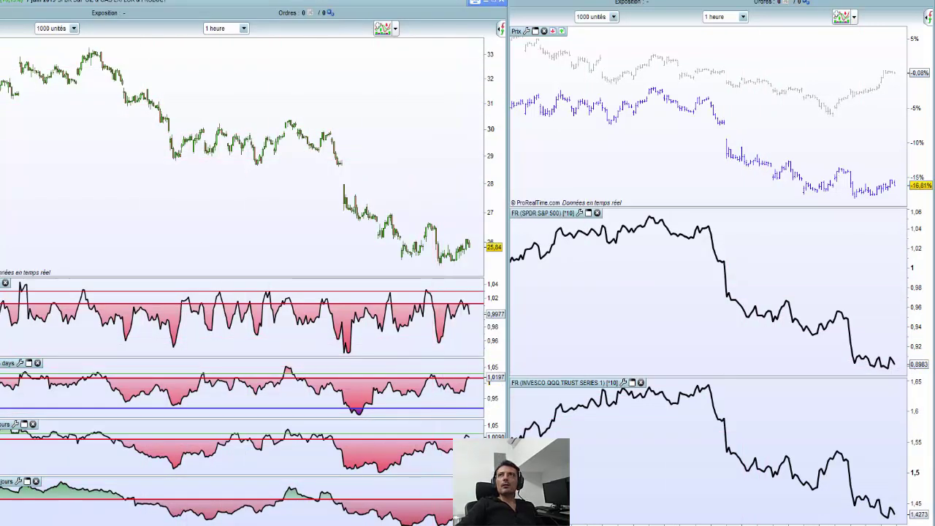
key(Down)
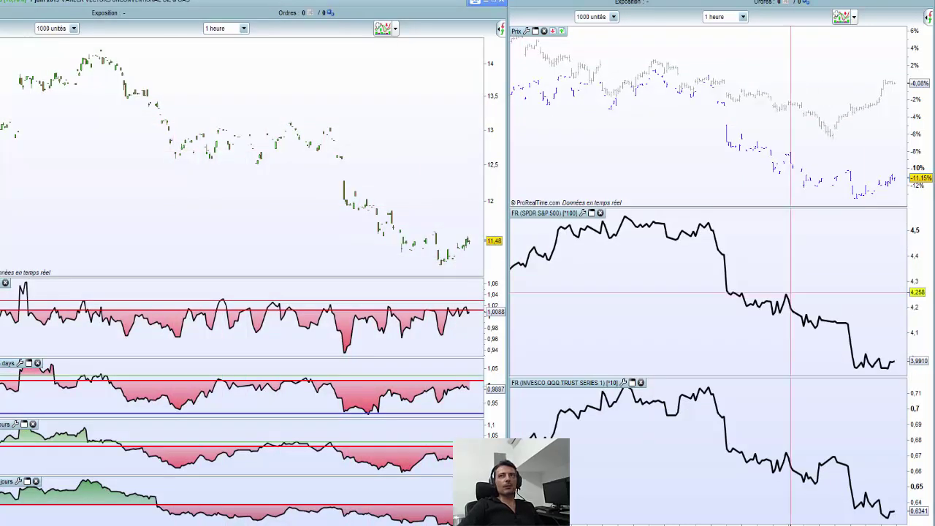
key(Down)
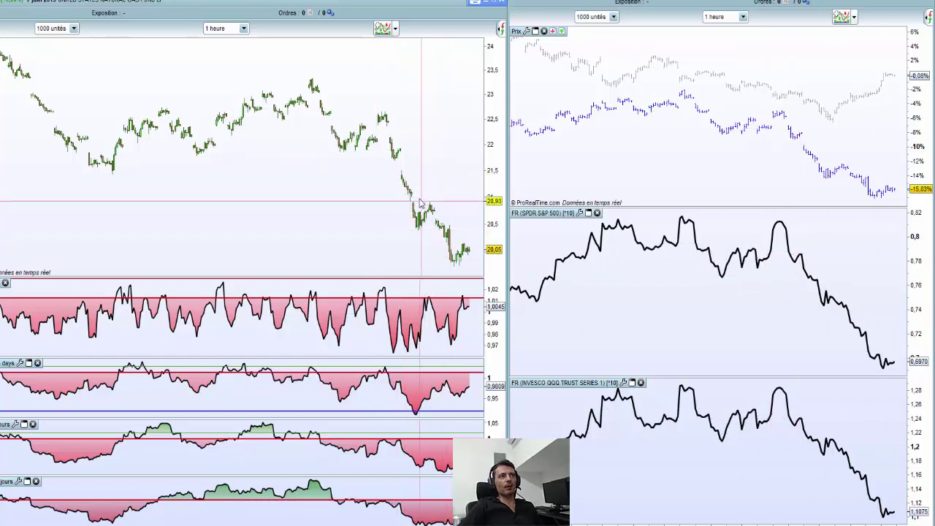
scroll(442, 223, up, 3)
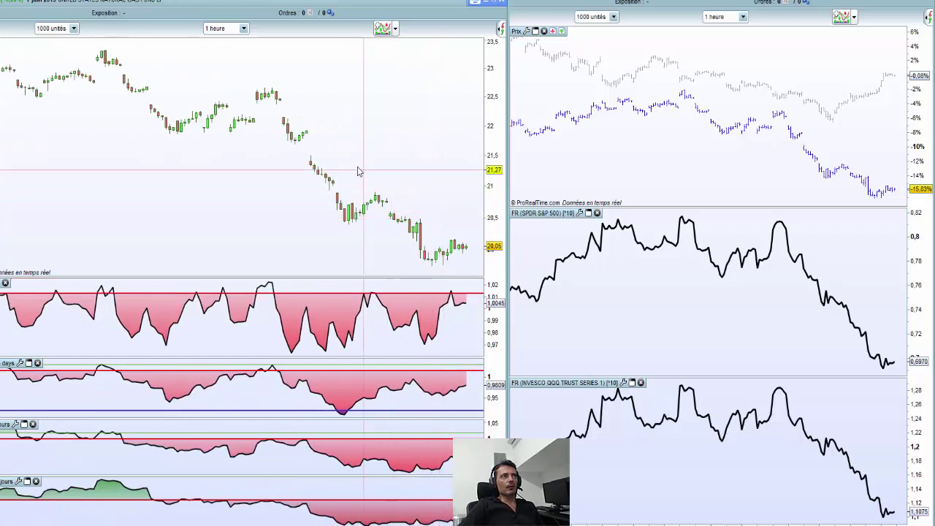
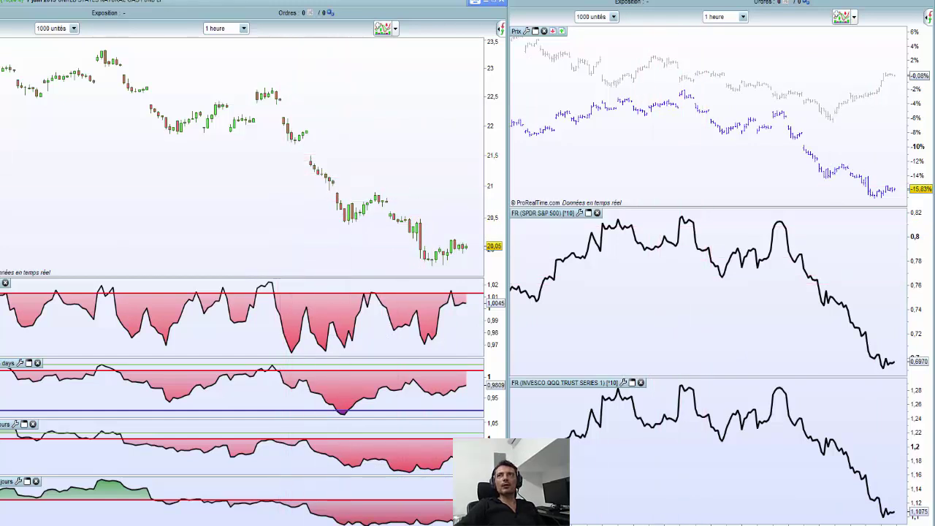
Display the hourly charts for the SPDR S&P Retail ETF and examine its decline over a longer price history.
key(Down)
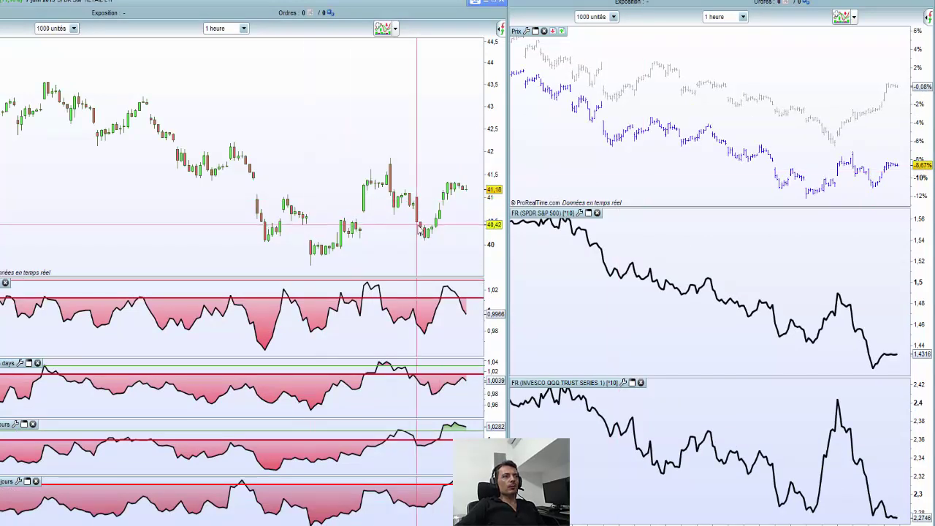
scroll(392, 183, down, 5)
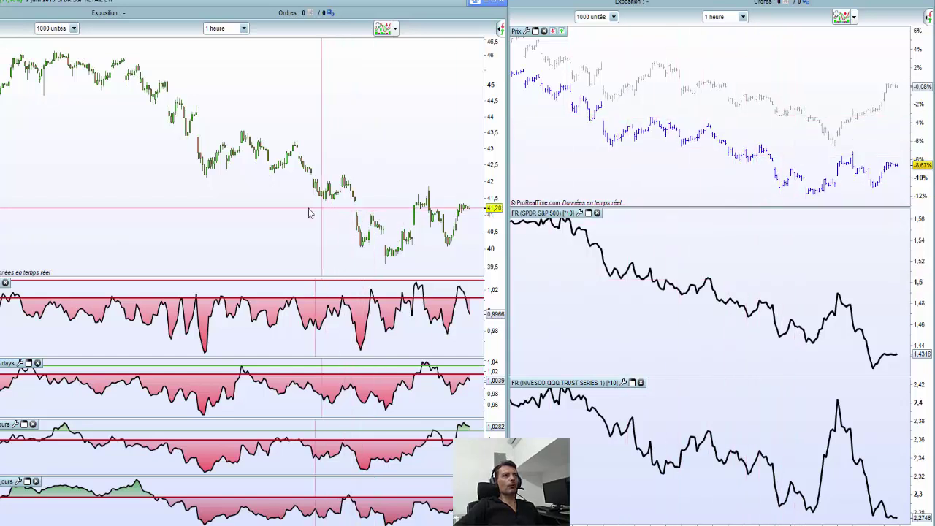
mouse_move(306, 210)
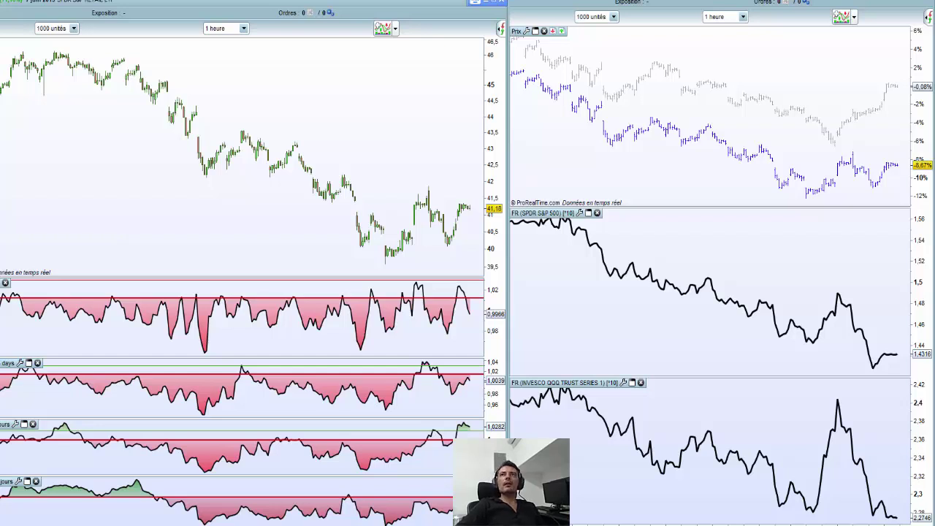
Display the SPDR S&P Metals & Mining ETF and compare its longer-term trend with the S&P 500 and QQQ from its earlier peak.
key(Down)
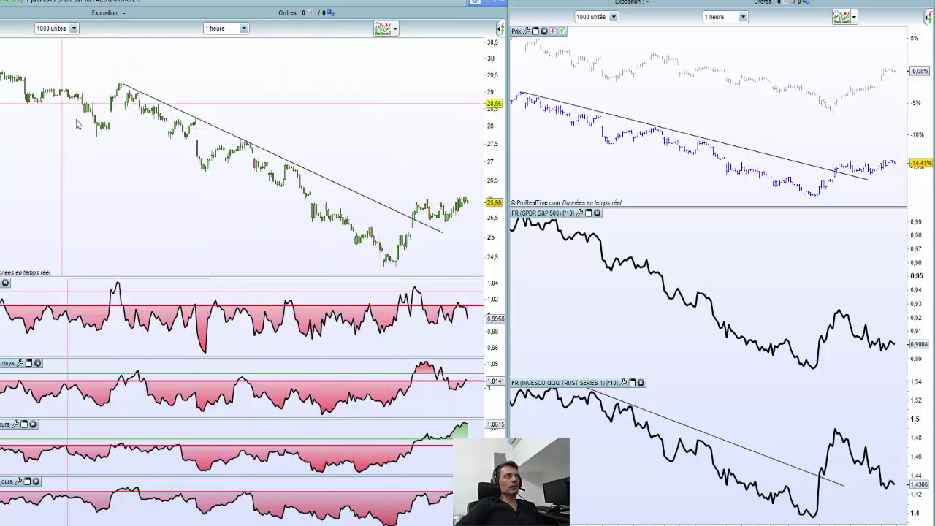
scroll(117, 104, down, 2)
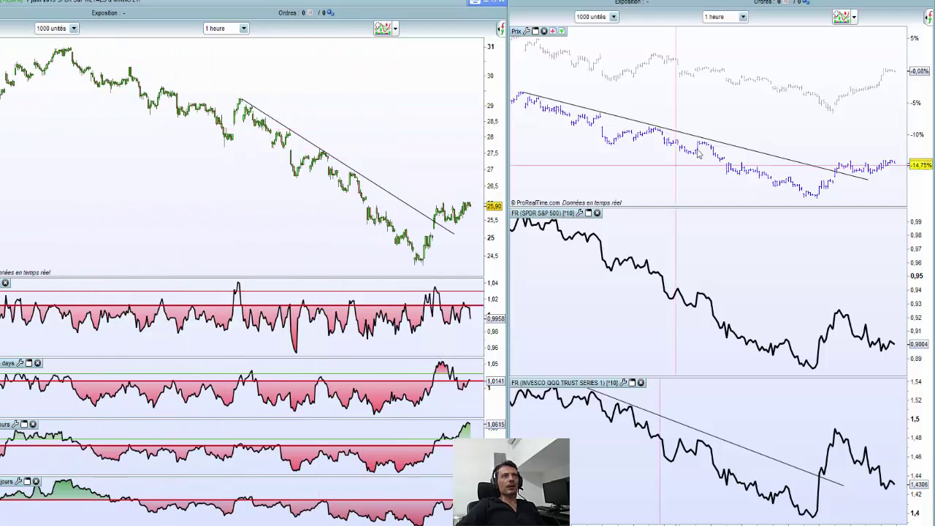
scroll(614, 113, down, 3)
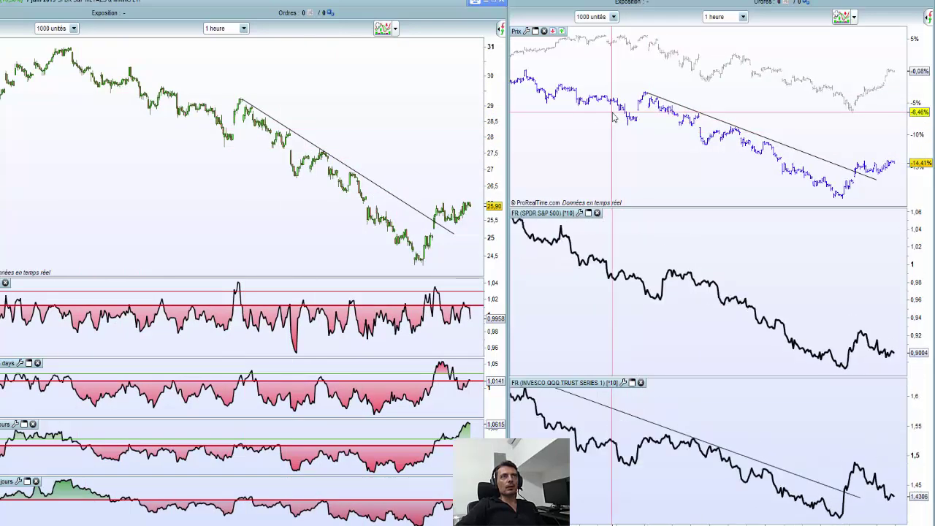
scroll(614, 117, down, 2)
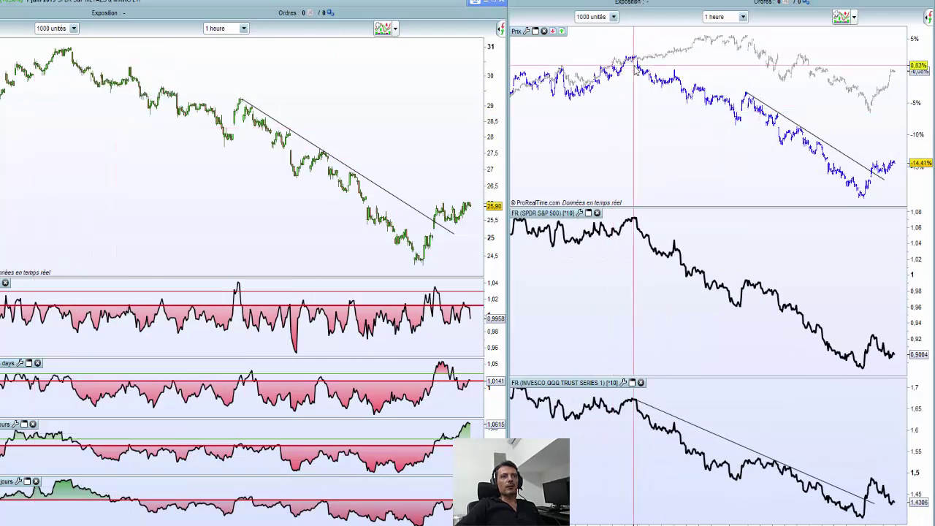
click(634, 68)
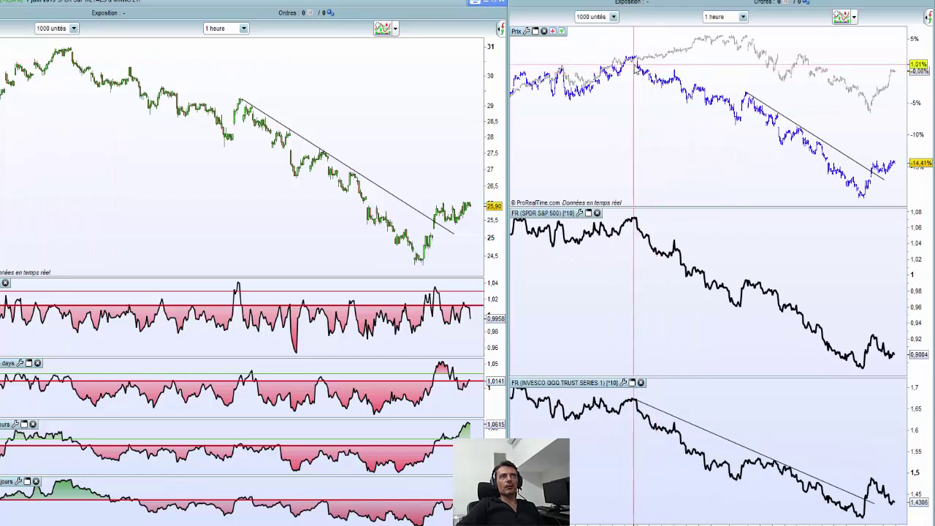
click(639, 75)
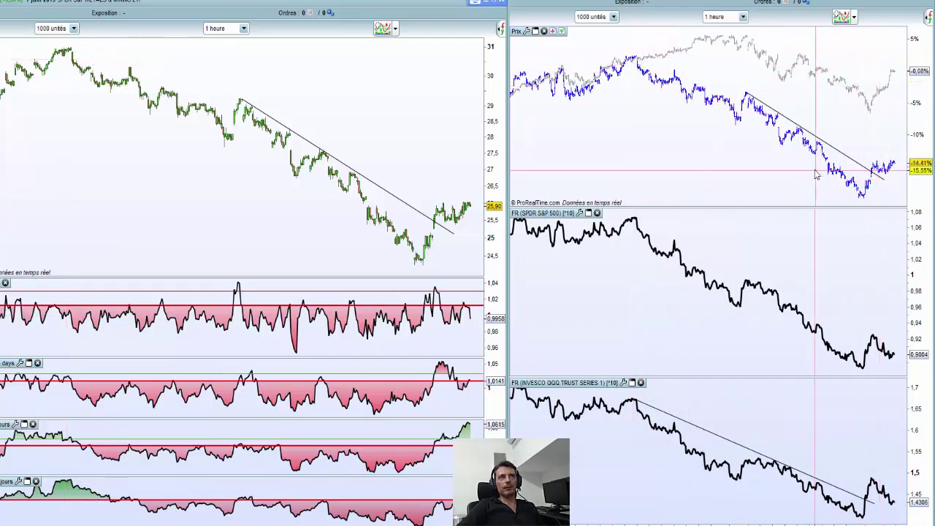
Examine the Metals & Mining ETF's recent price action around the descending trendlines on the price and relative-strength charts.
scroll(816, 173, up, 3)
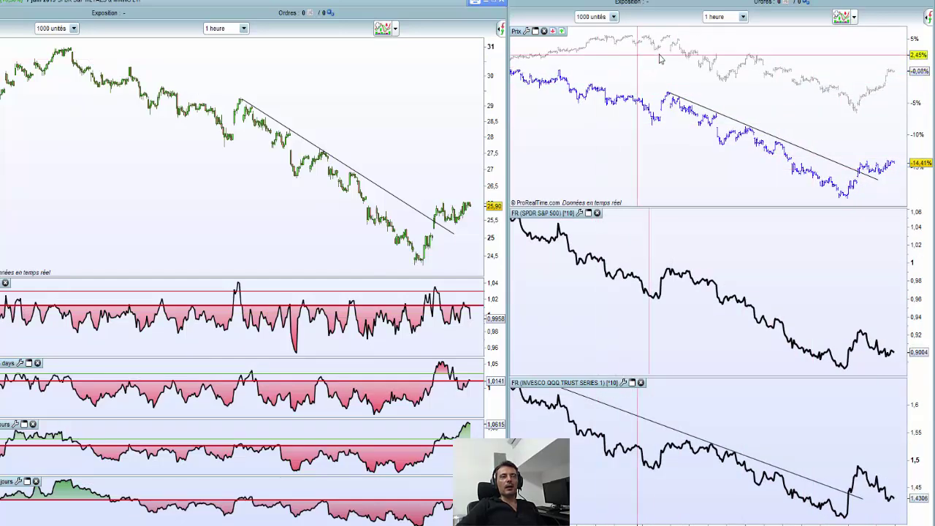
scroll(676, 66, up, 2)
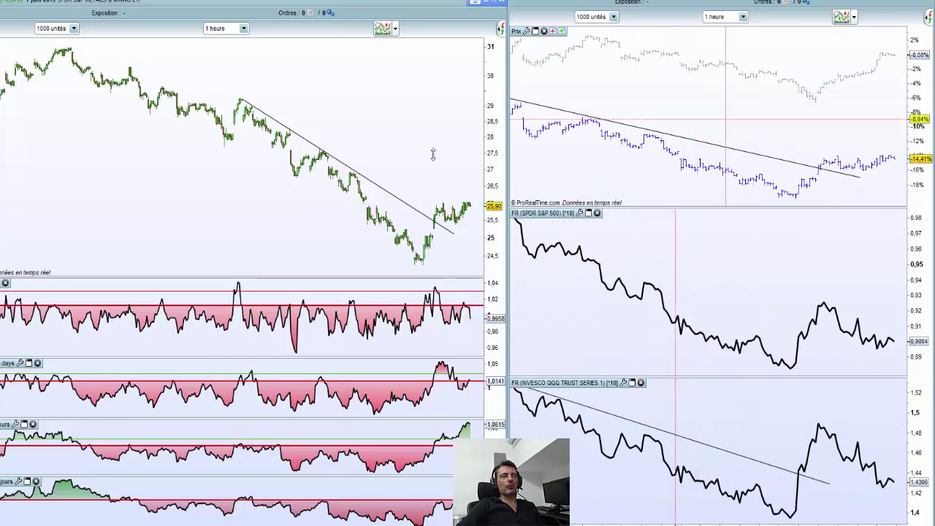
scroll(412, 201, up, 3)
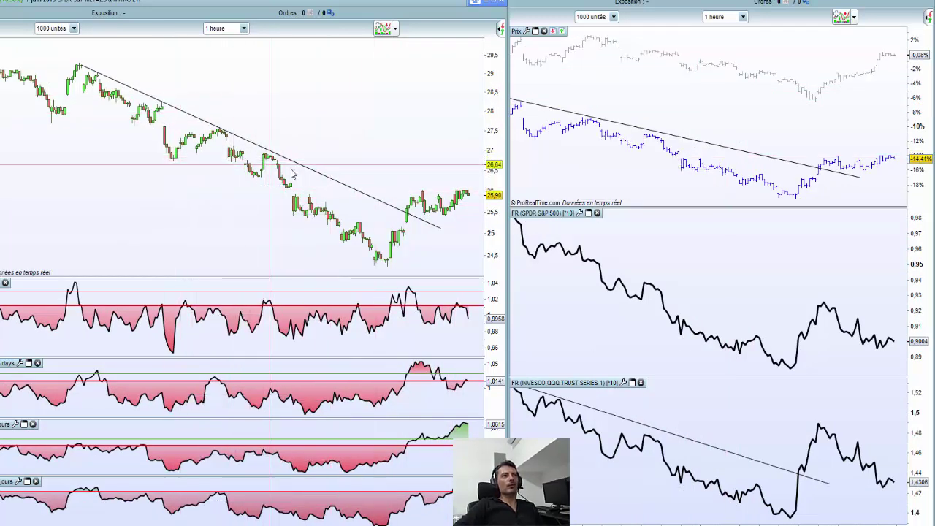
Display the hourly charts for the Invesco Shipping ETF and review its longer price history and latest lows.
mouse_move(406, 156)
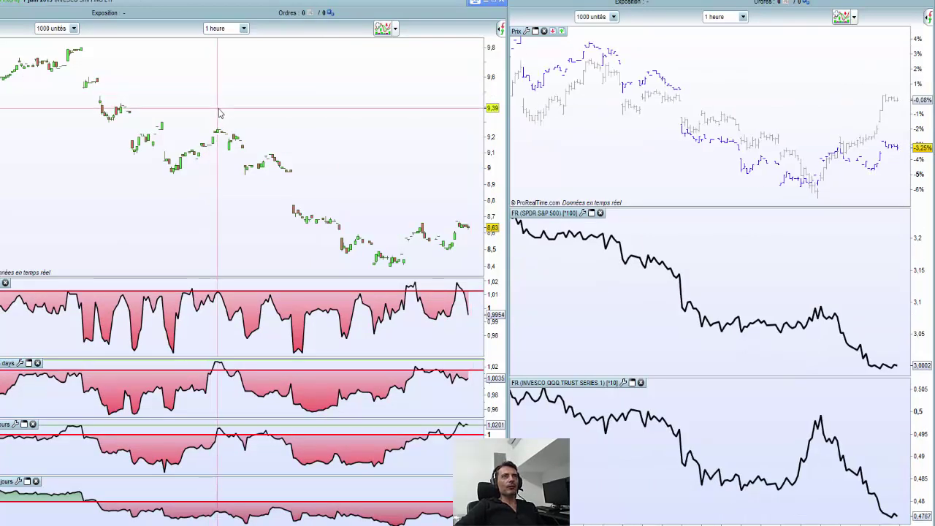
scroll(221, 109, down, 2)
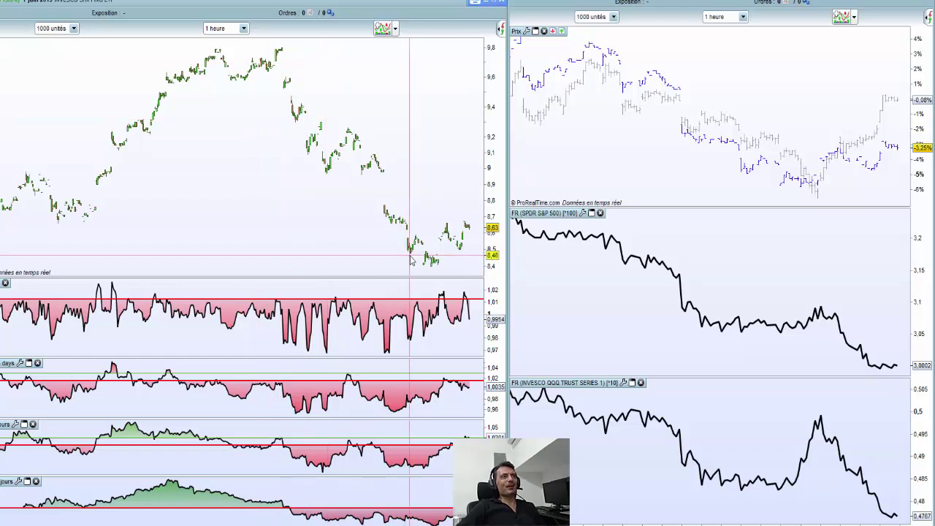
scroll(411, 260, up, 5)
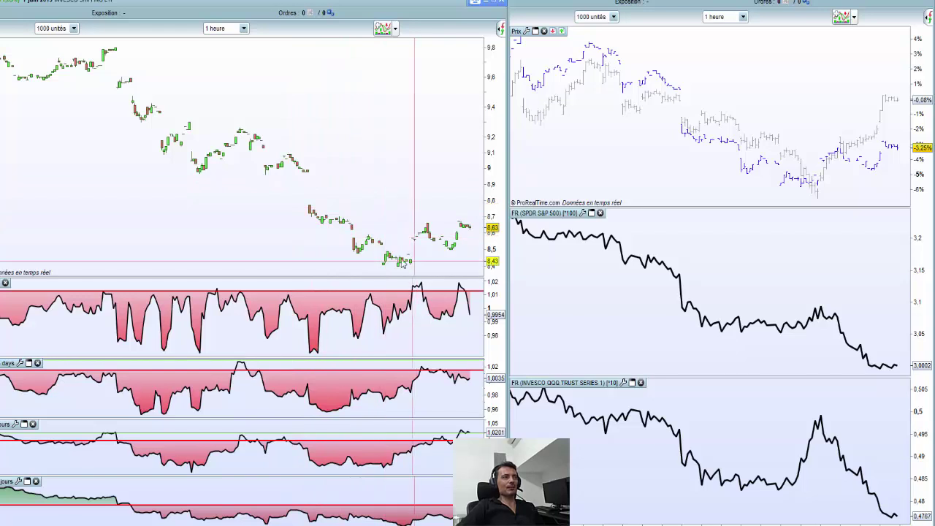
mouse_move(304, 215)
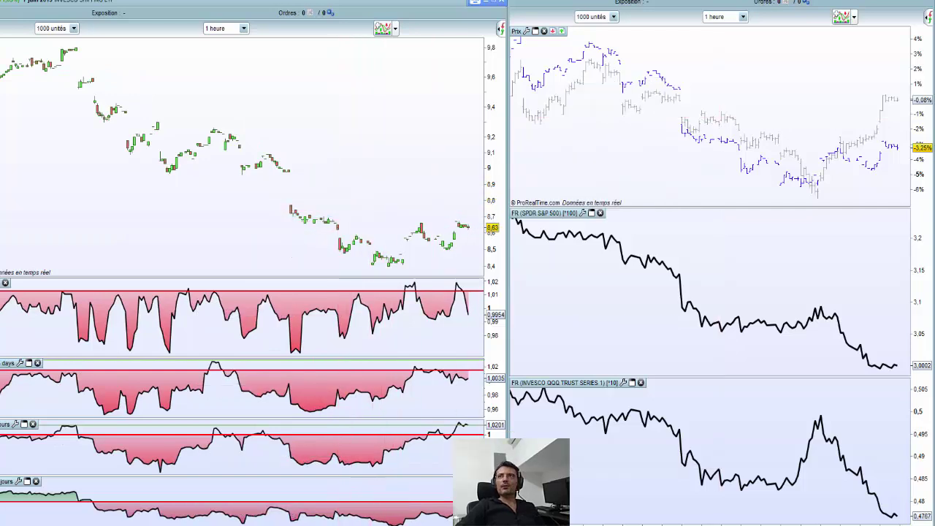
Display the ETFMG Alternative Harvest ETF and examine its hourly price swings and momentum over longer and shorter histories.
key(Down)
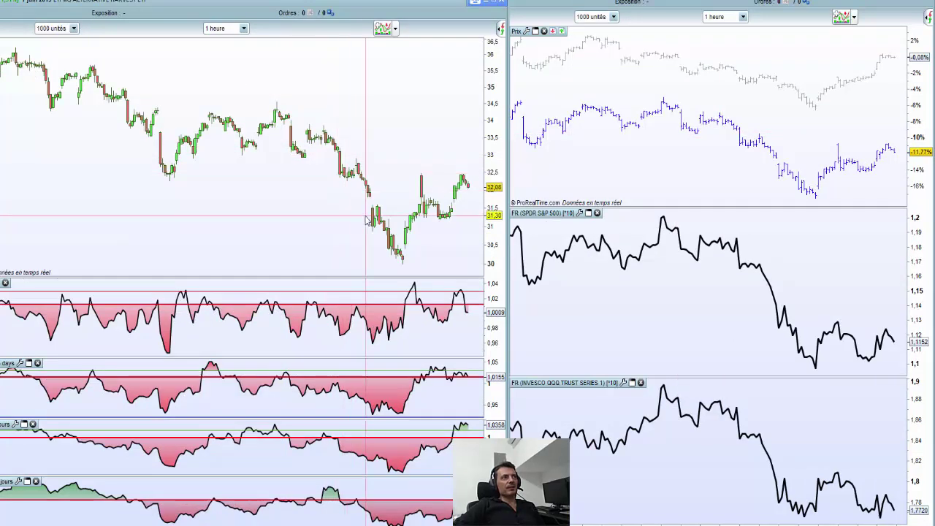
scroll(104, 122, down, 1)
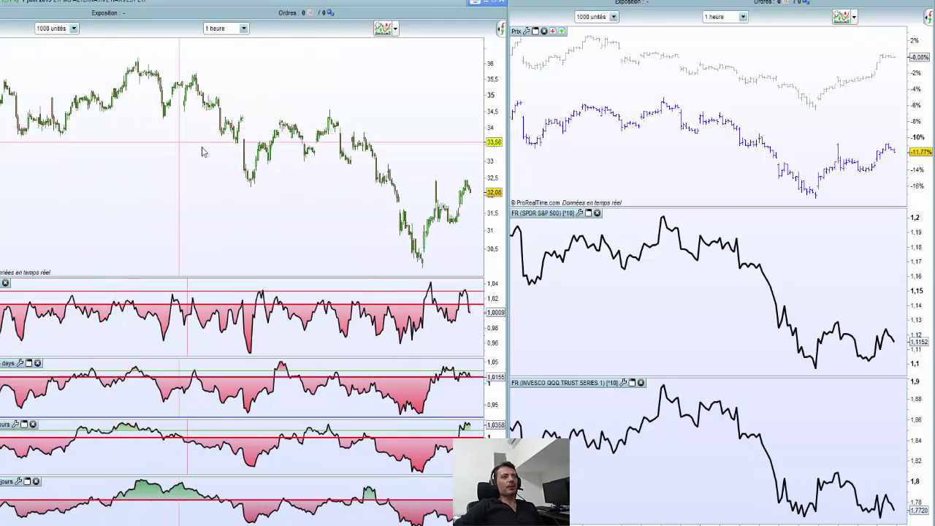
scroll(212, 168, down, 1)
scroll(192, 431, up, 1)
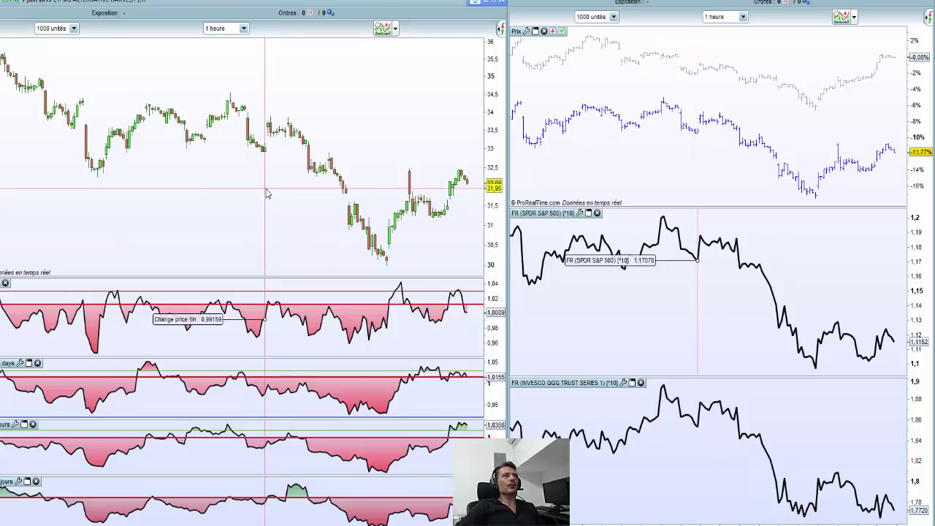
mouse_move(267, 194)
scroll(266, 194, down, 2)
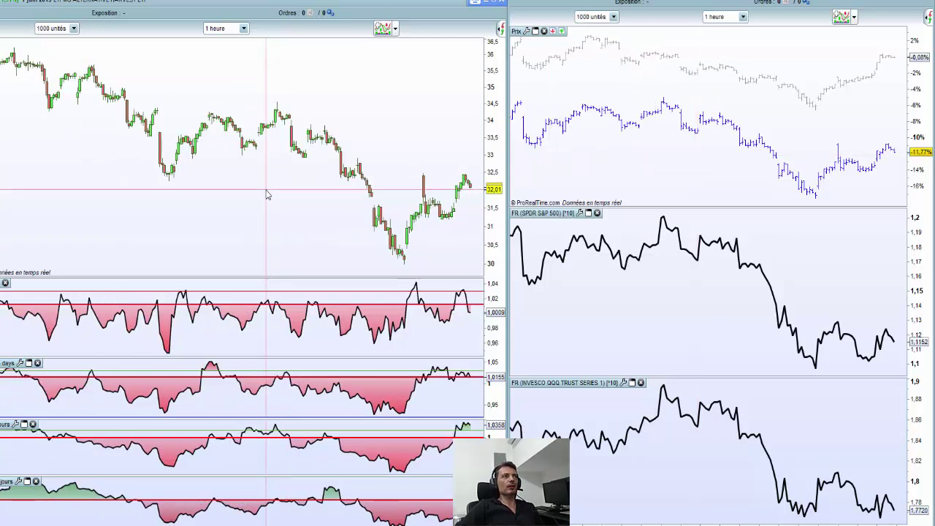
scroll(266, 193, down, 2)
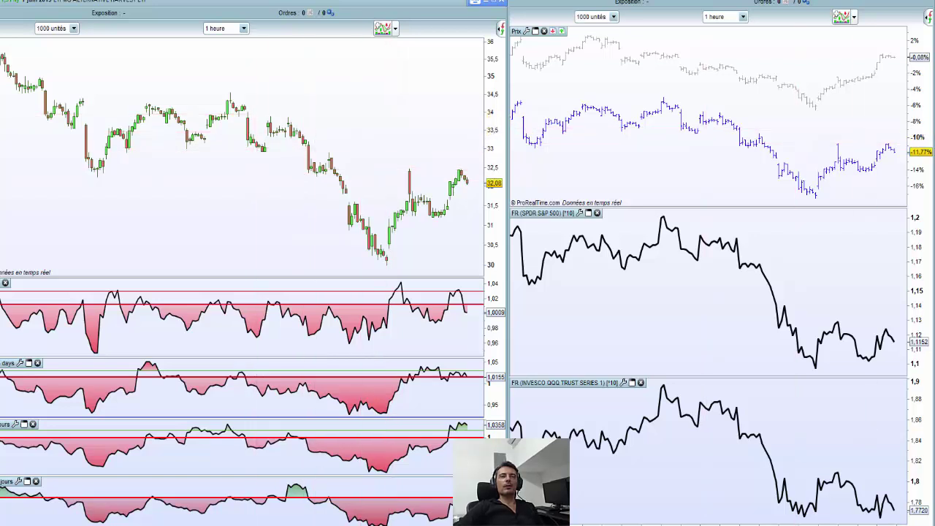
Review the hourly charts of the VanEck Vectors Semiconductor ETF and the S&P Global Timber & Forestry fund against the S&P 500 and QQQ.
key(Down)
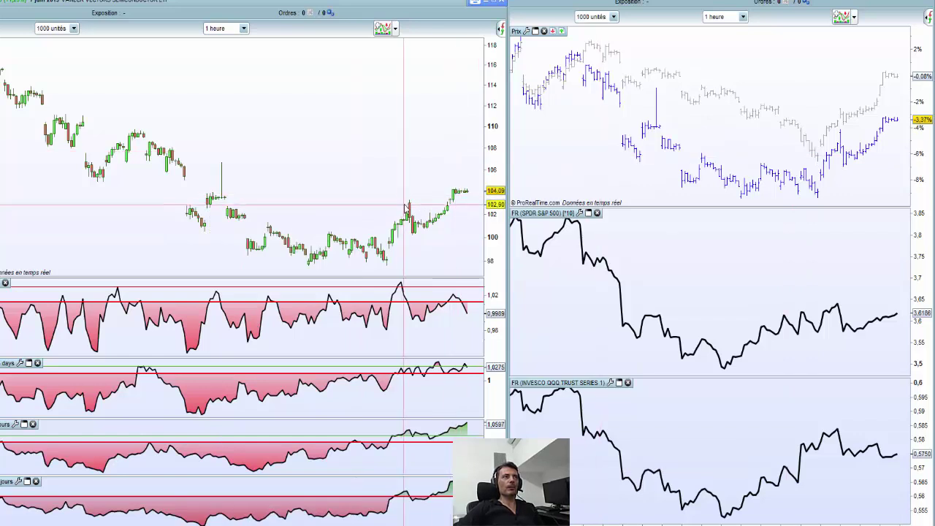
key(Down)
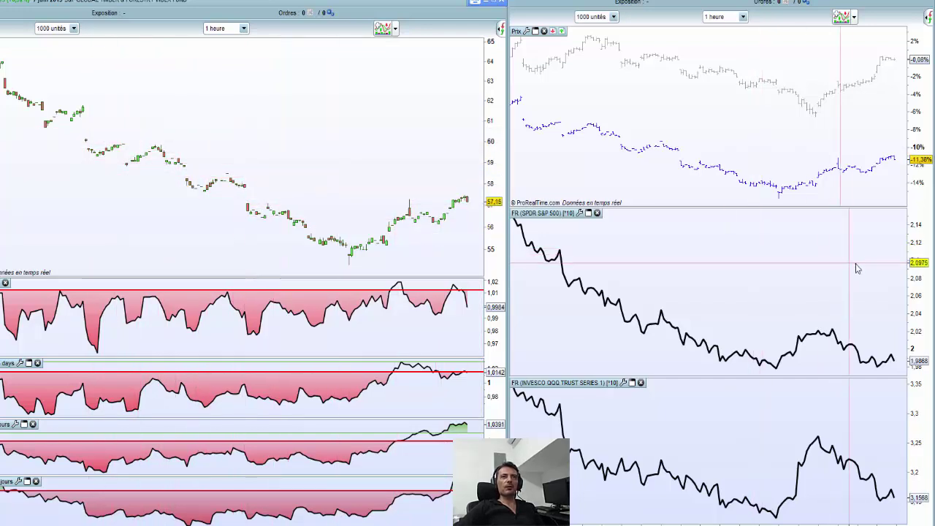
Display the Aberdeen Standard Physical Platinum fund and examine its sharp rise and pullback up close and within the wider trend.
key(Down)
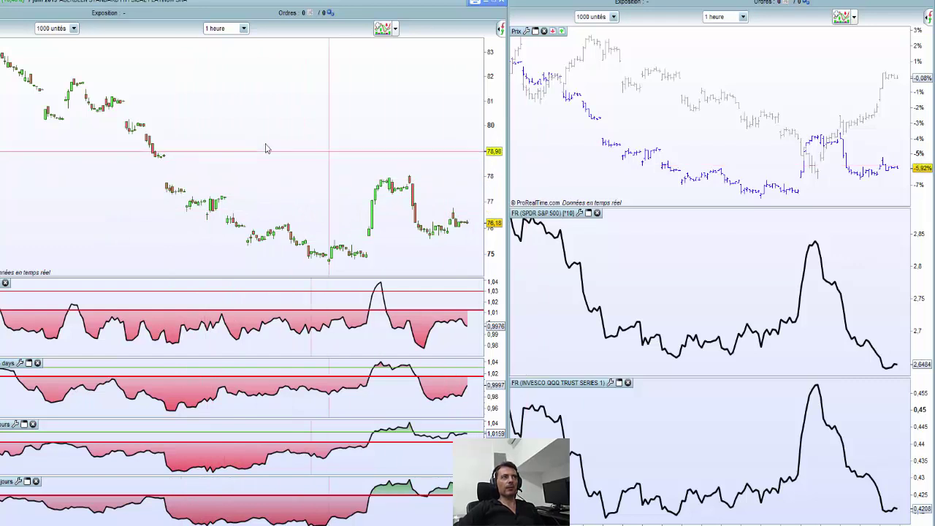
scroll(358, 241, up, 2)
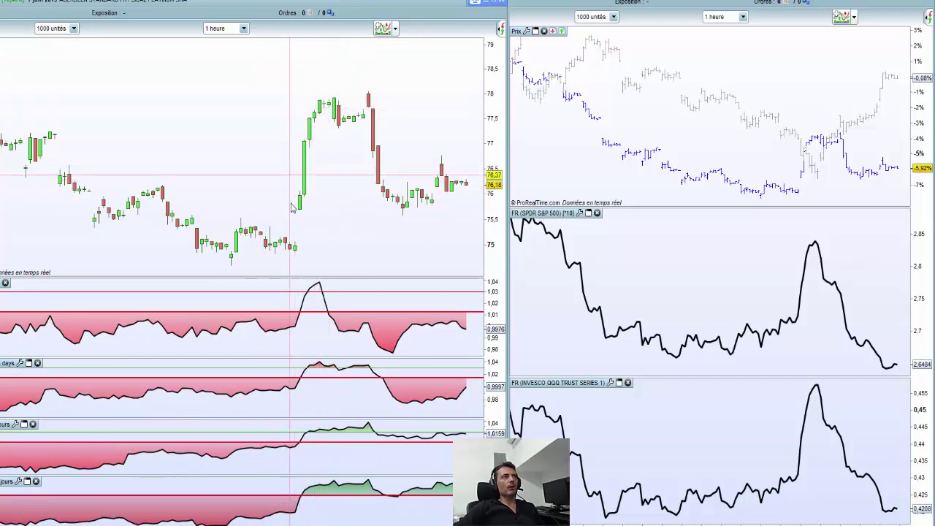
click(319, 157)
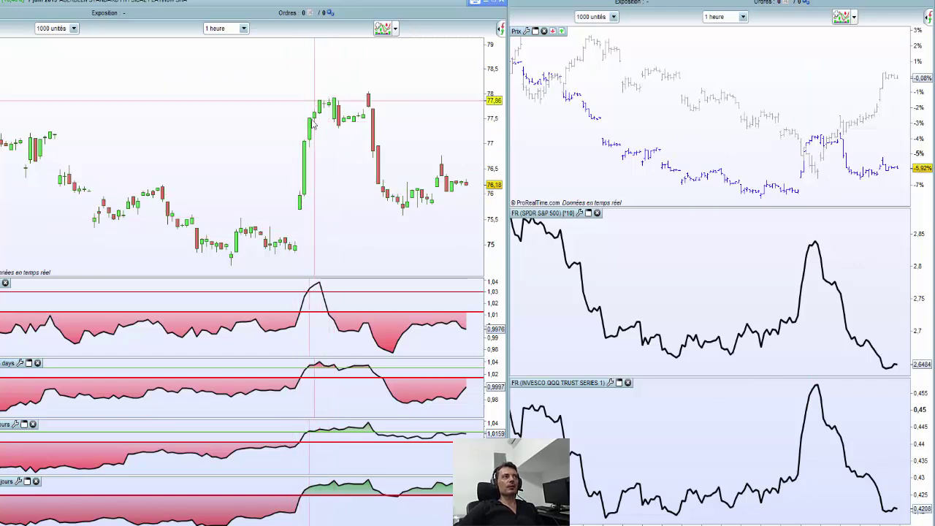
click(319, 122)
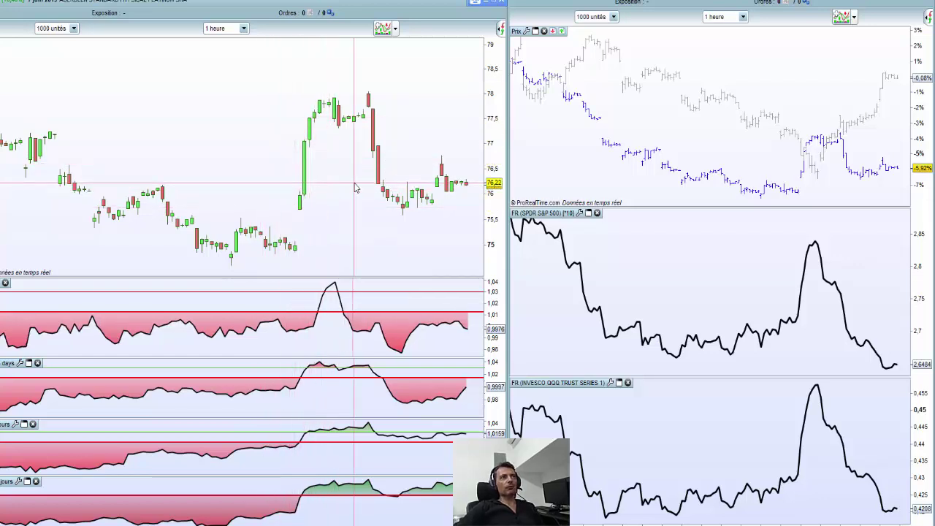
scroll(355, 194, down, 2)
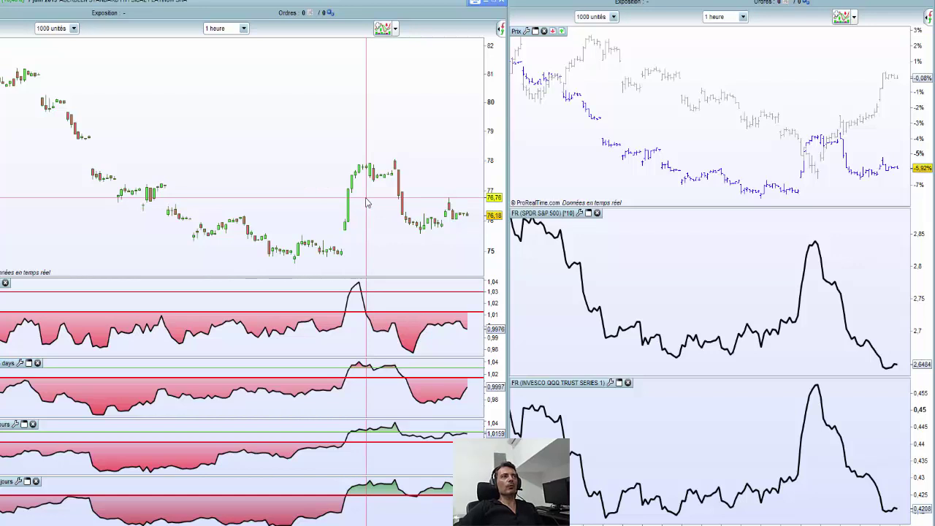
mouse_move(368, 203)
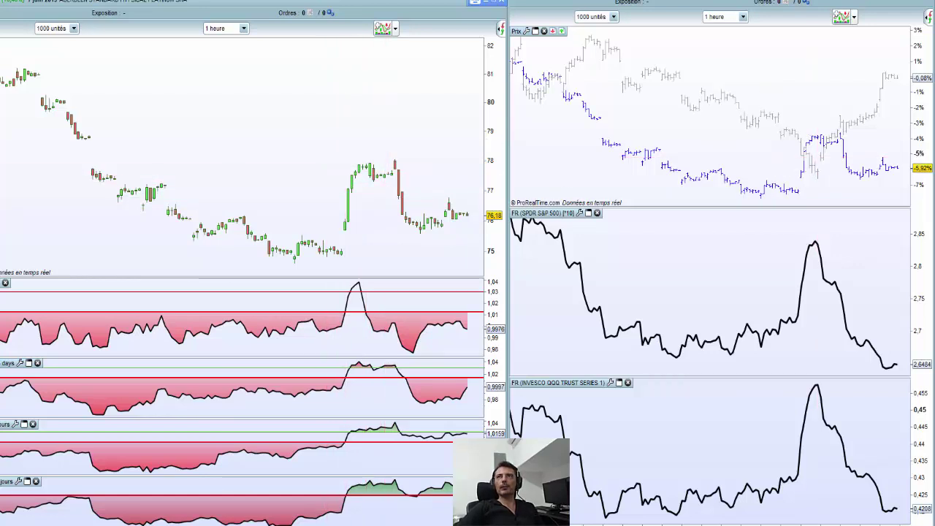
Go past the next fund to the Global X Lithium & Battery Tech ETF and examine its downtrend and recent rebound over a longer history.
key(Down)
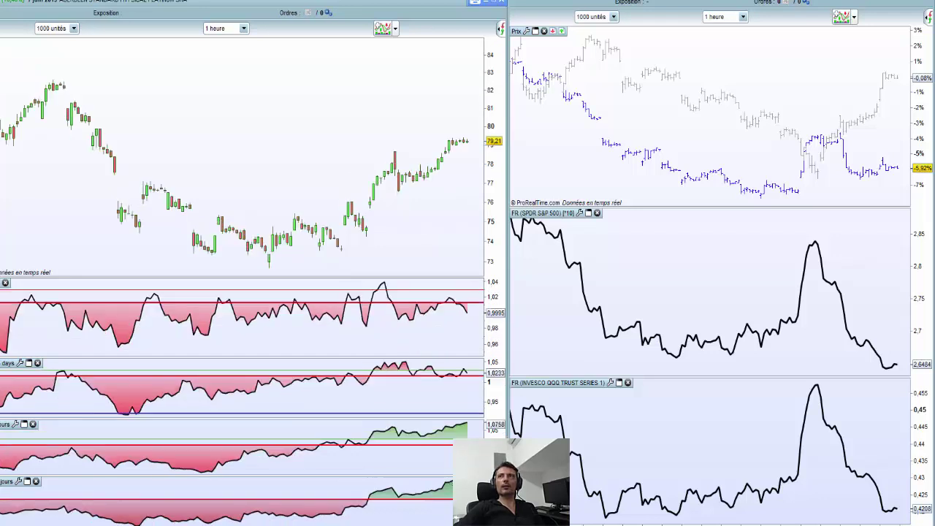
key(Down)
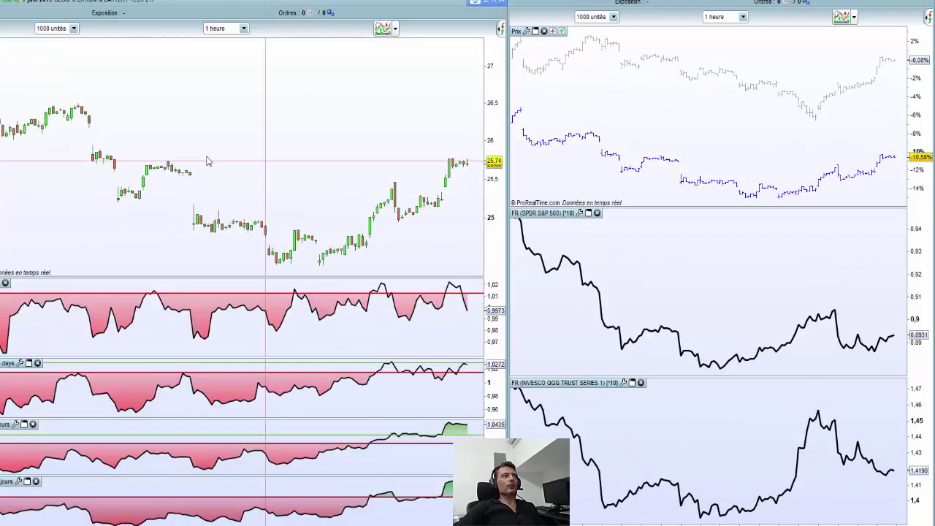
scroll(207, 159, down, 2)
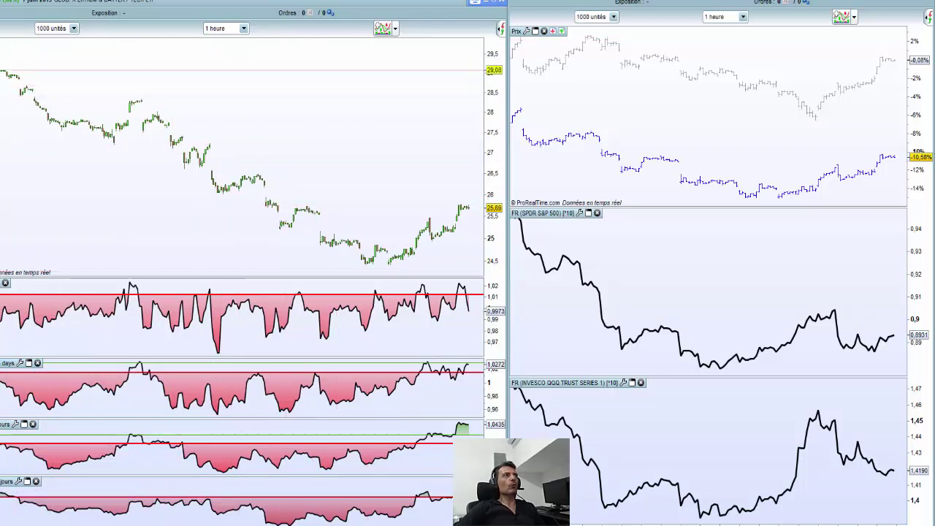
scroll(22, 66, up, 2)
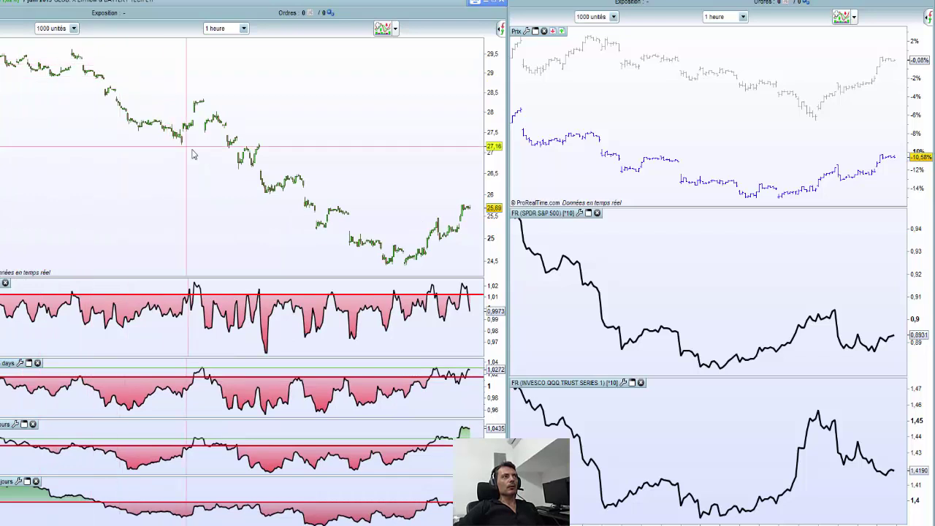
scroll(194, 155, up, 2)
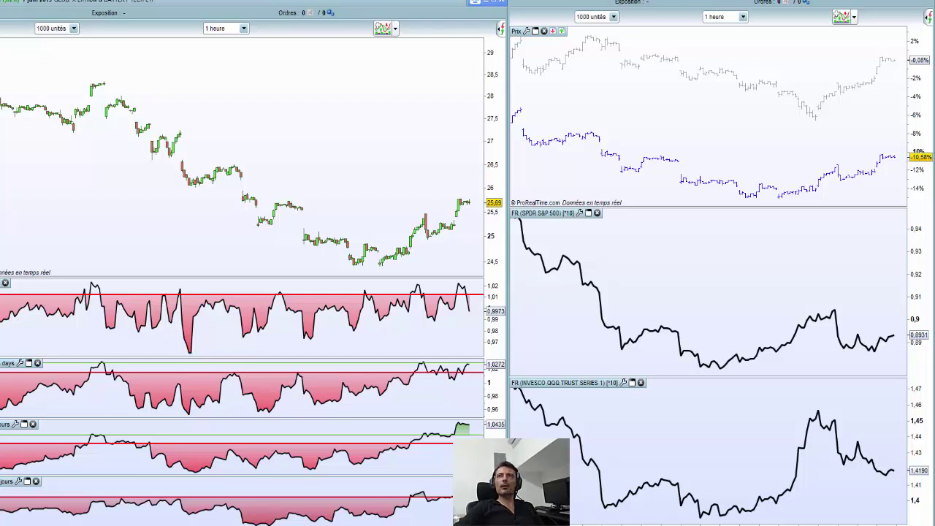
Display the hourly charts for the ProShares Online Retail ETF.
key(Down)
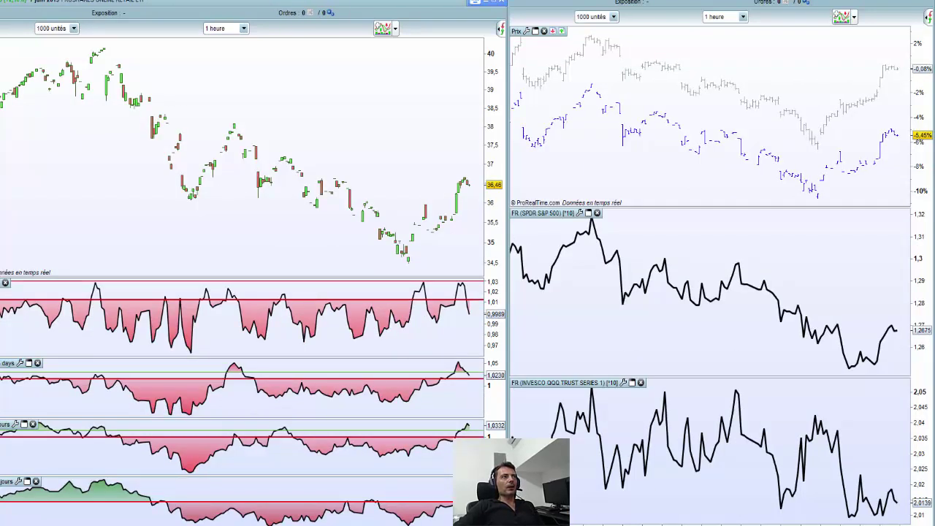
Display the Global X Social Media ETF, examine its decline and rebound over a longer history, and return to the ProShares Online Retail ETF.
key(Down)
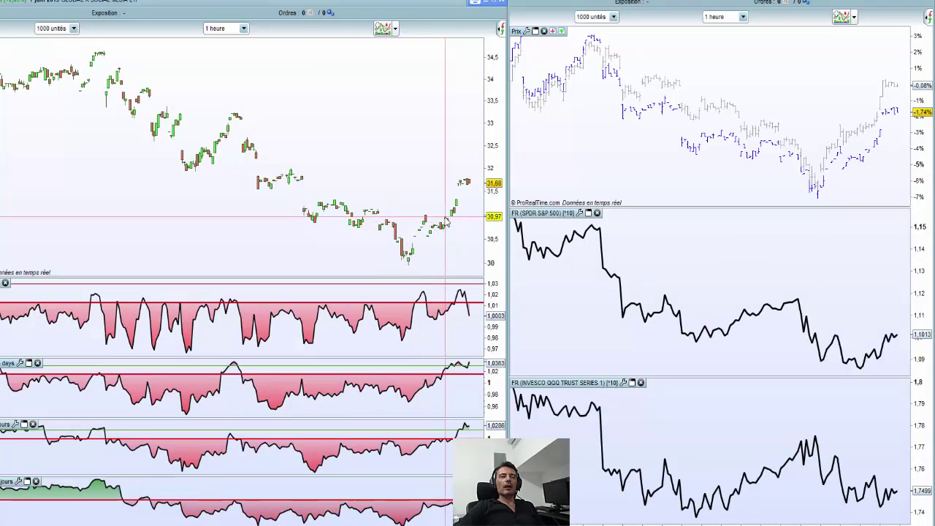
scroll(280, 154, up, 3)
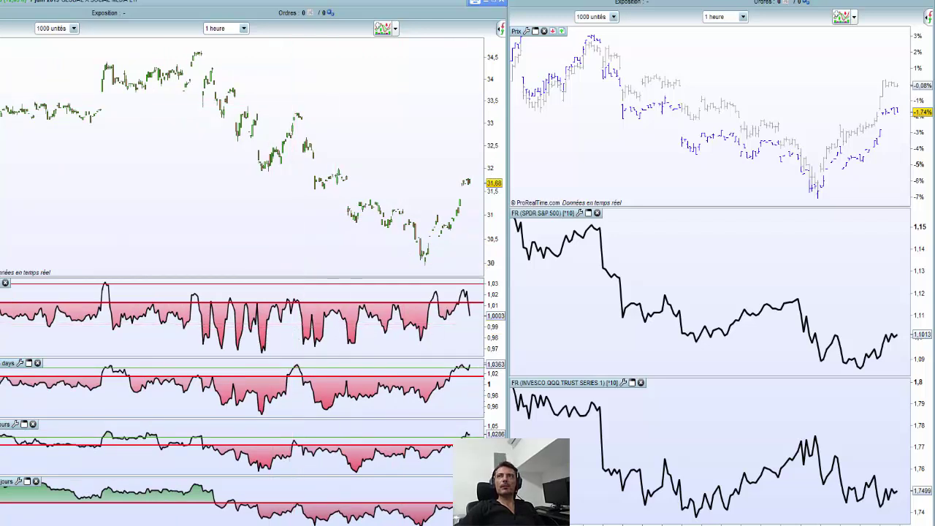
key(Down)
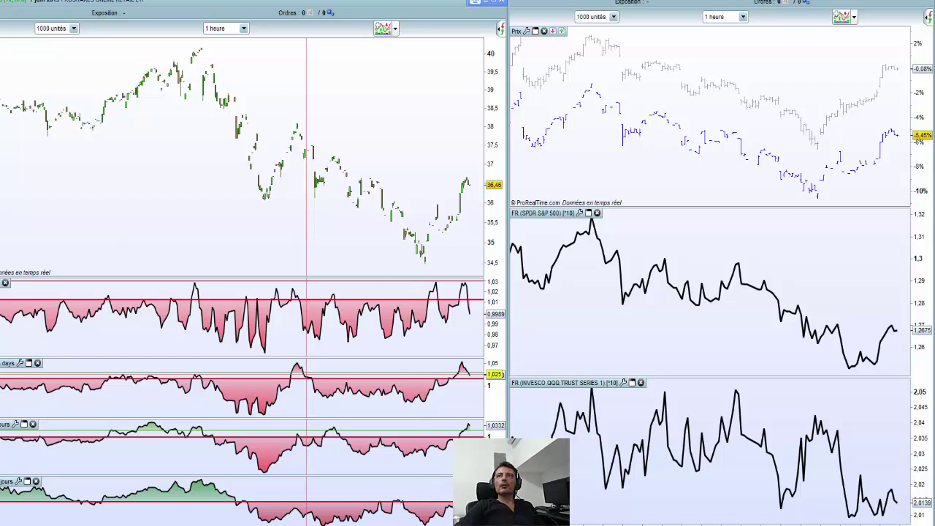
Display the SPDR S&P Regional Banking ETF and bring up its longer-term comparison chart in a widened window.
key(Down)
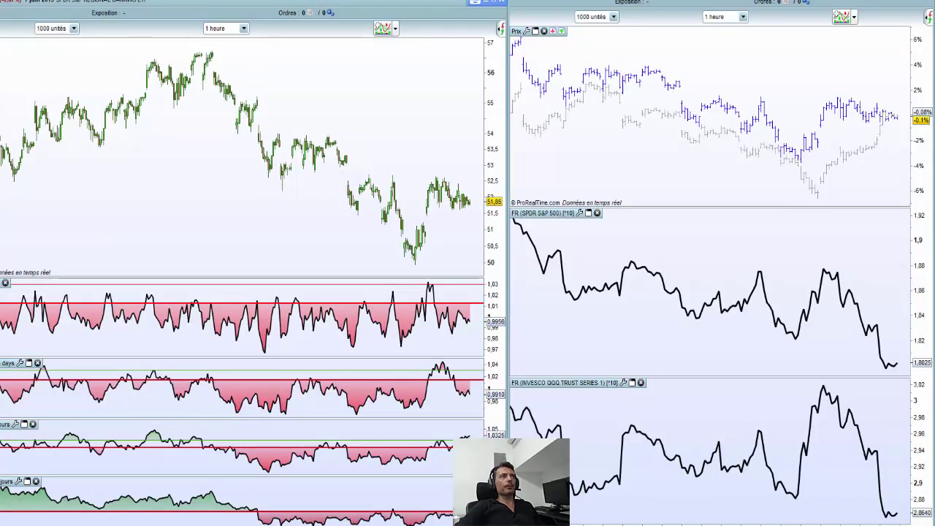
click(443, 189)
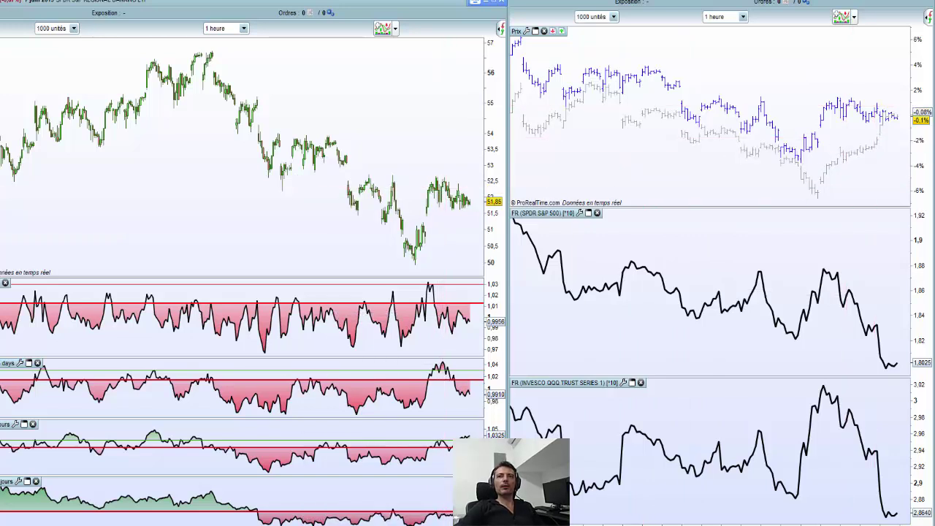
key(alt+Tab)
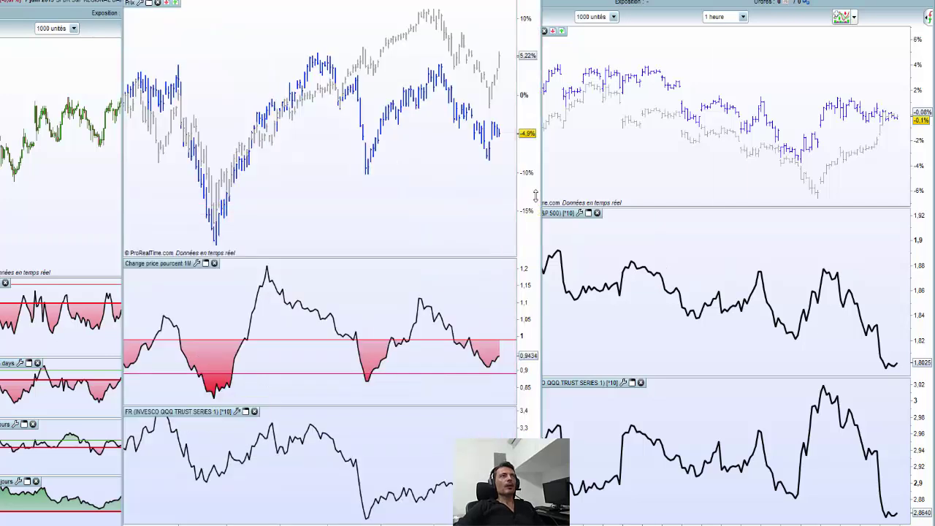
drag(545, 195, 867, 195)
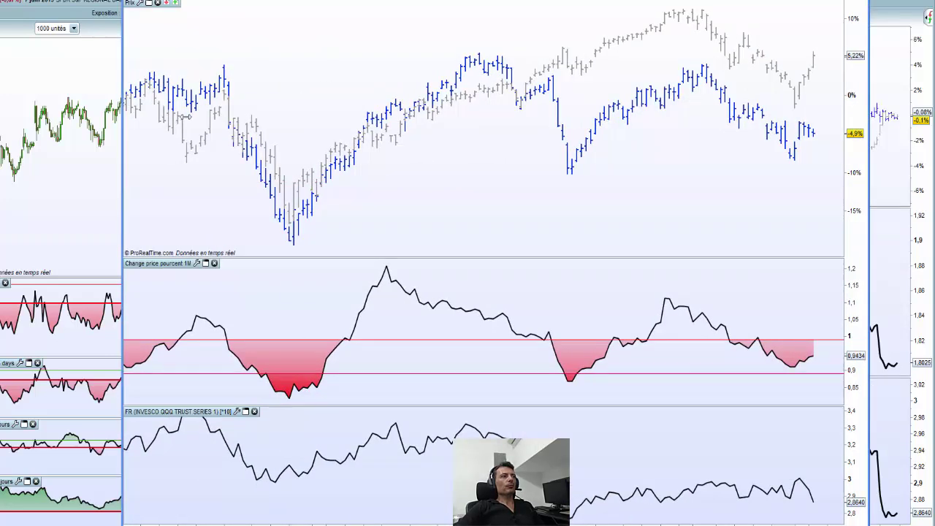
Examine the Regional Banking ETF's longer-term performance against its benchmark, with its one-month price change and its ratio to QQQ.
scroll(160, 120, up, 2)
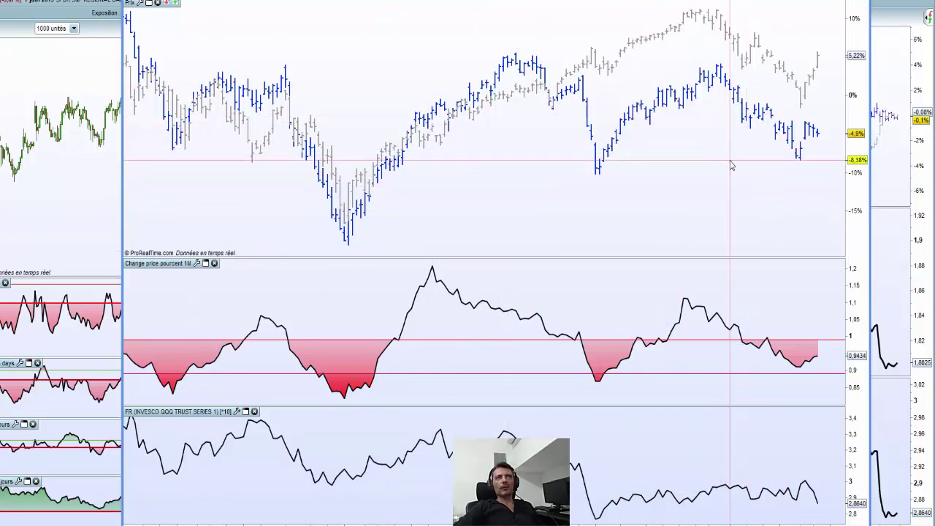
mouse_move(731, 166)
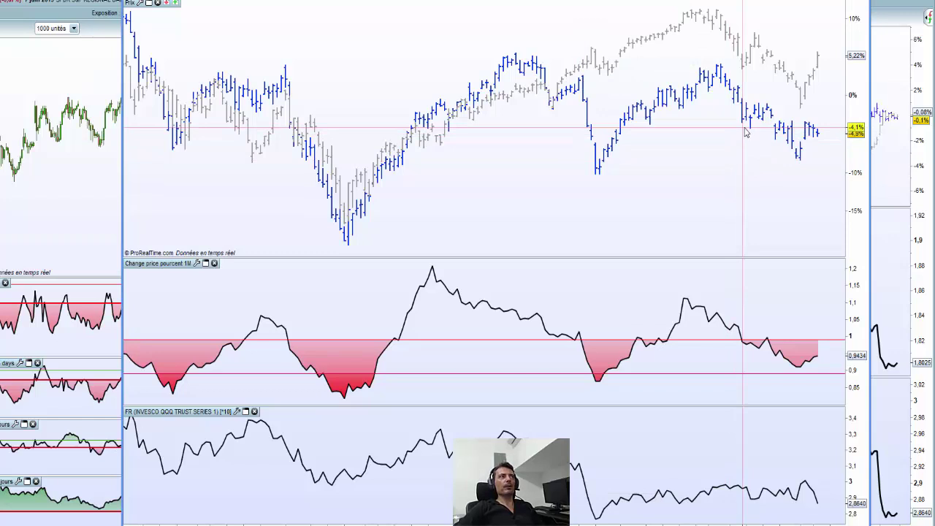
mouse_move(746, 132)
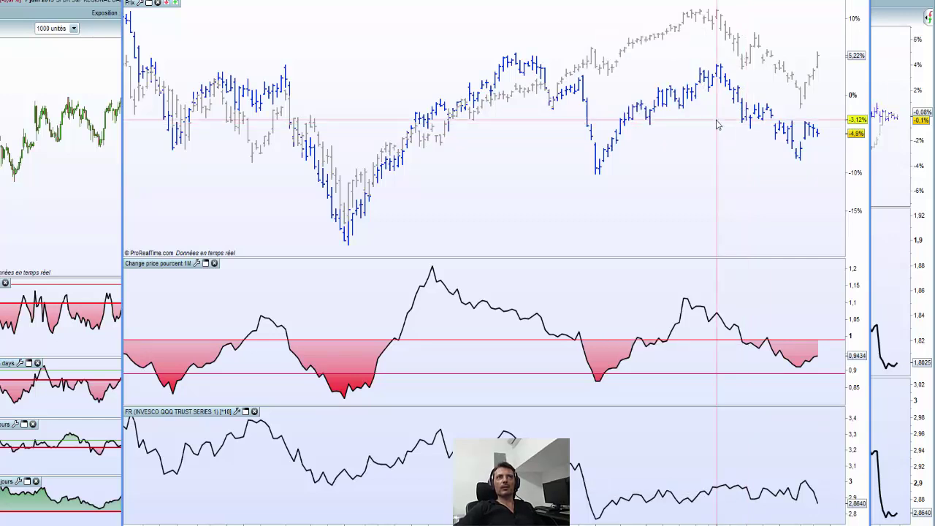
mouse_move(717, 125)
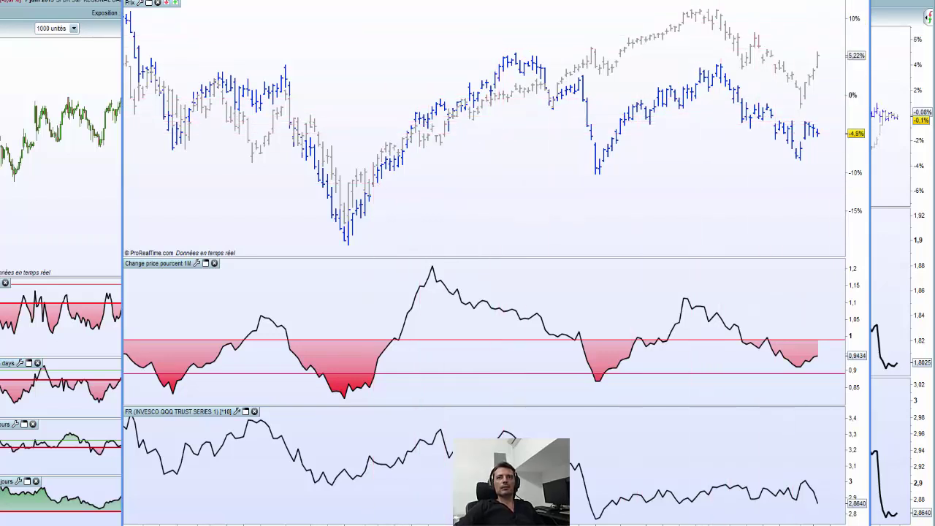
click(927, 16)
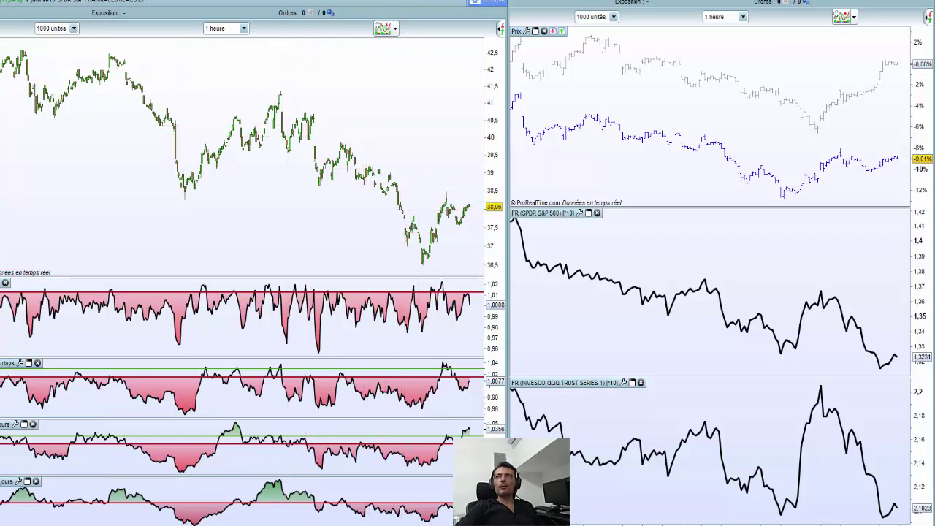
Go past the SPDR S&P Bank ETF to the SPDR S&P Telecom ETF and read its bar values along the decline.
key(Down)
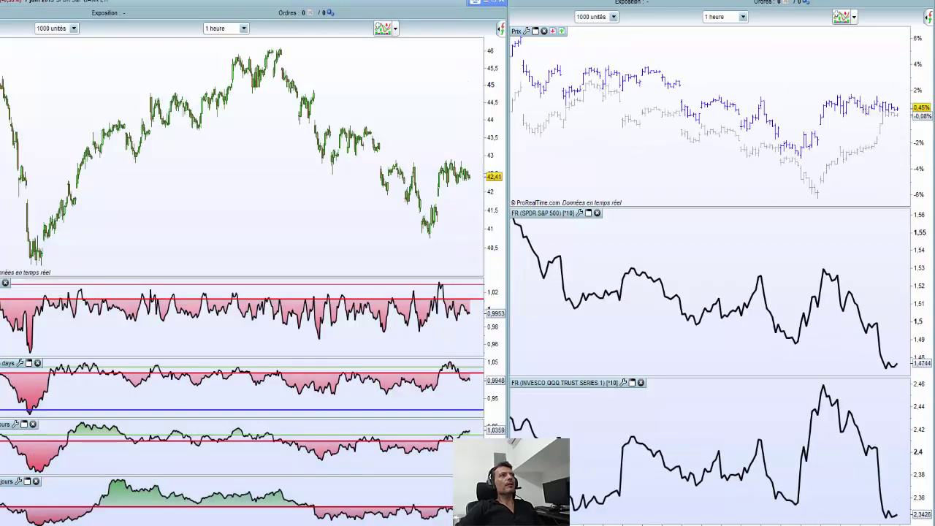
key(Down)
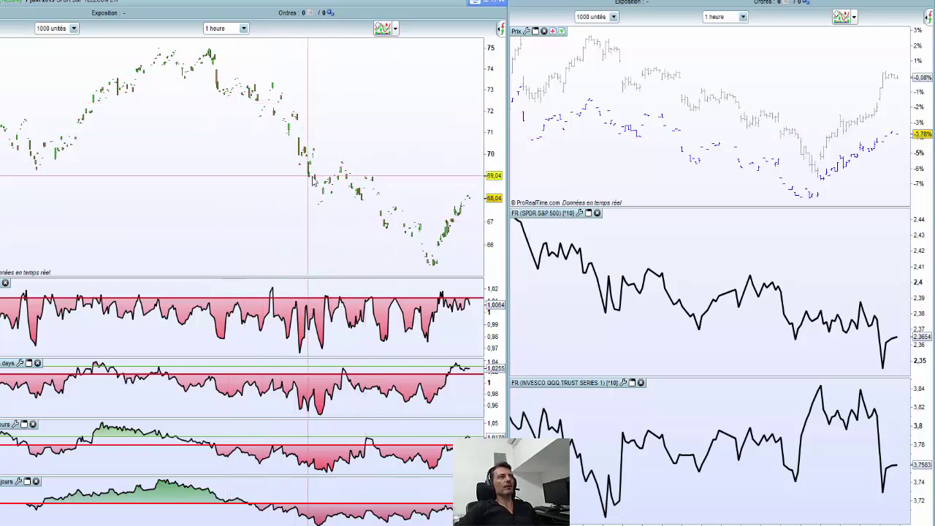
click(350, 206)
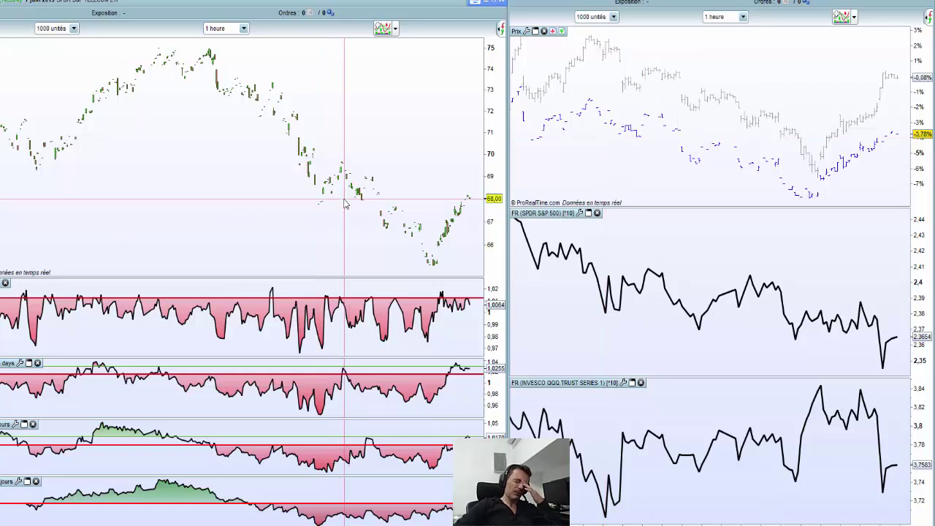
click(346, 205)
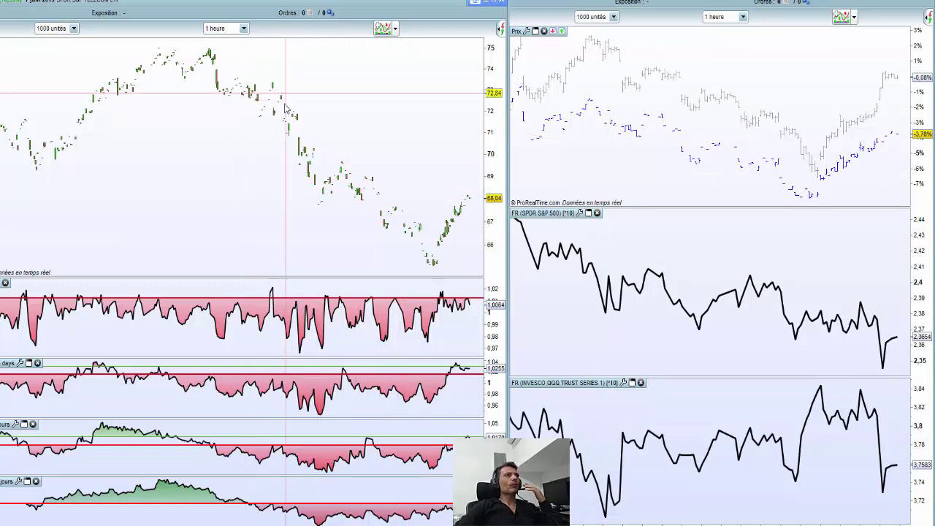
click(351, 212)
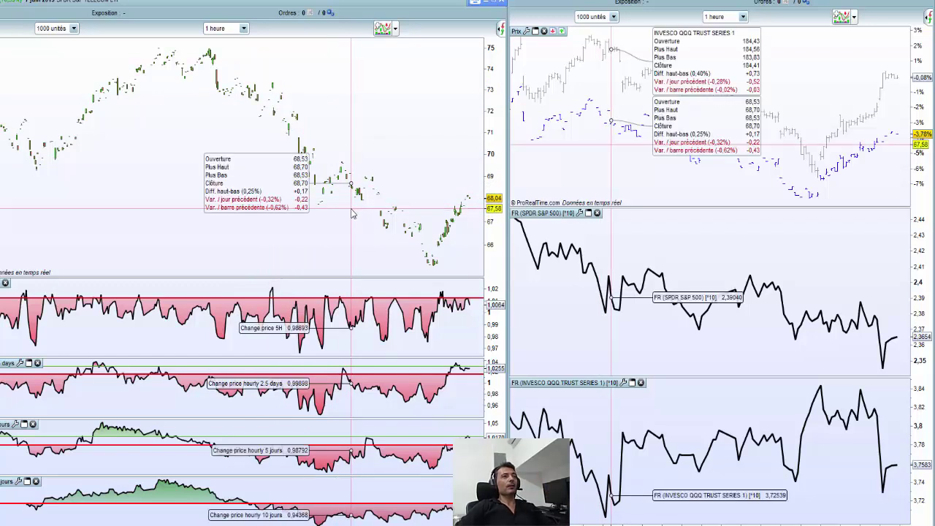
Examine the Telecom ETF's downtrend, recent low and rebound up close and within the wider trend.
scroll(365, 208, up, 3)
scroll(380, 202, up, 1)
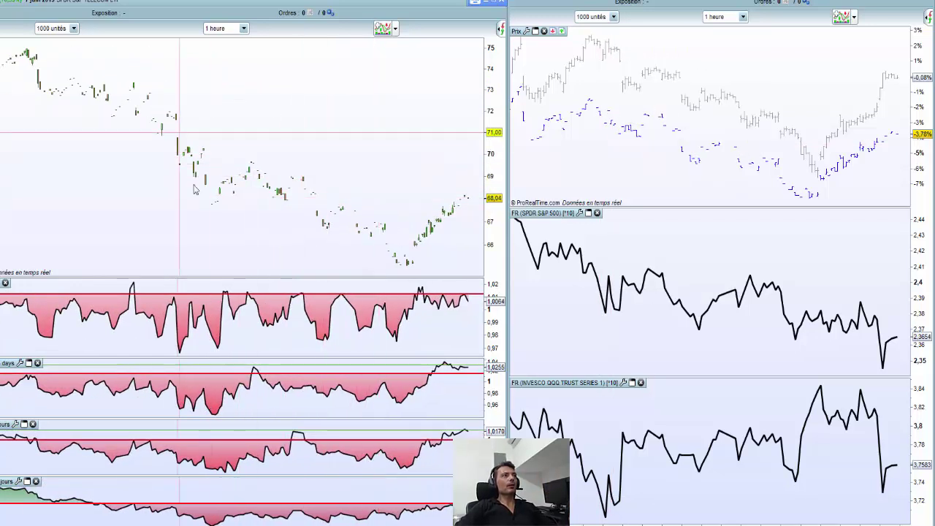
scroll(317, 222, up, 1)
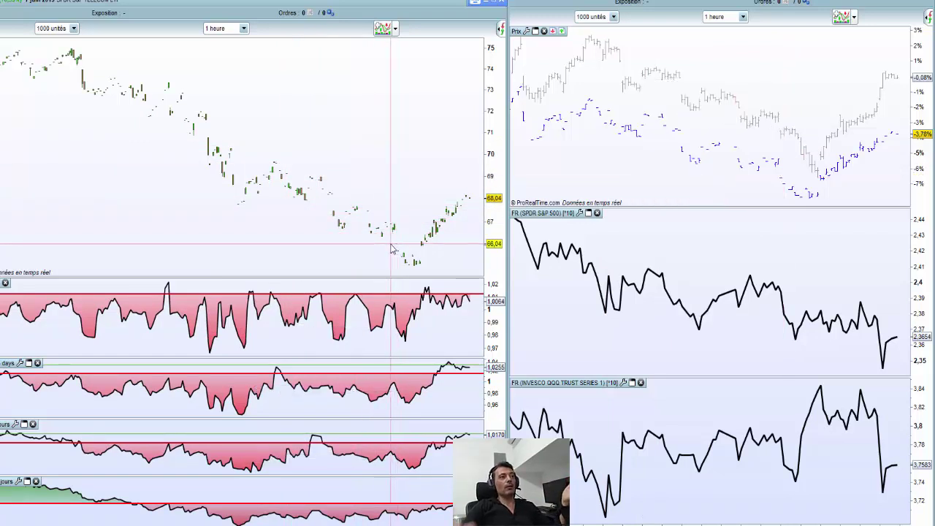
mouse_move(390, 250)
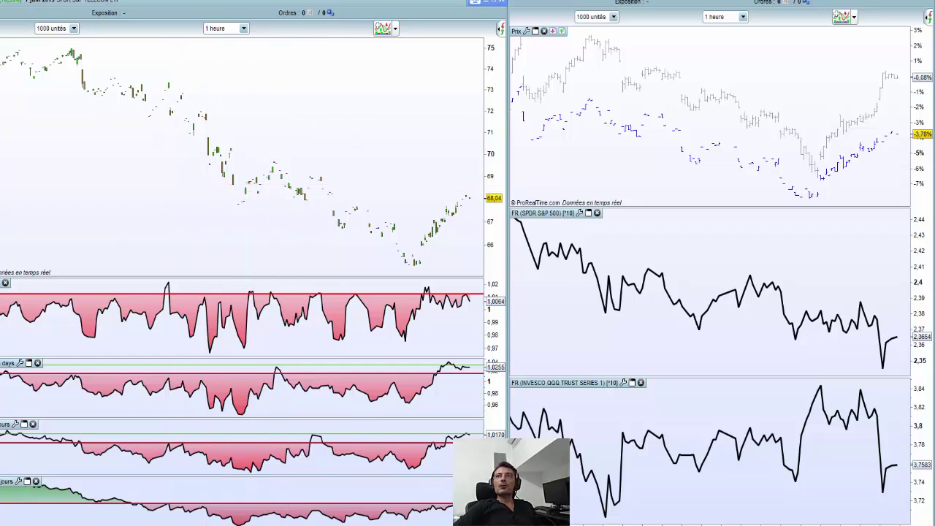
Review the hourly charts of the ROBO Global fund and the SPDR S&P Transportation ETF against the S&P 500 and QQQ.
key(Down)
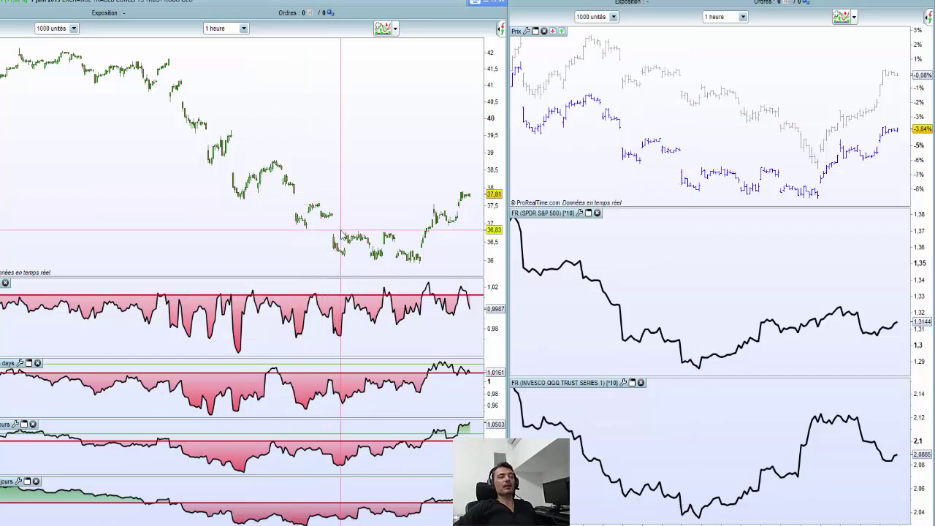
mouse_move(338, 239)
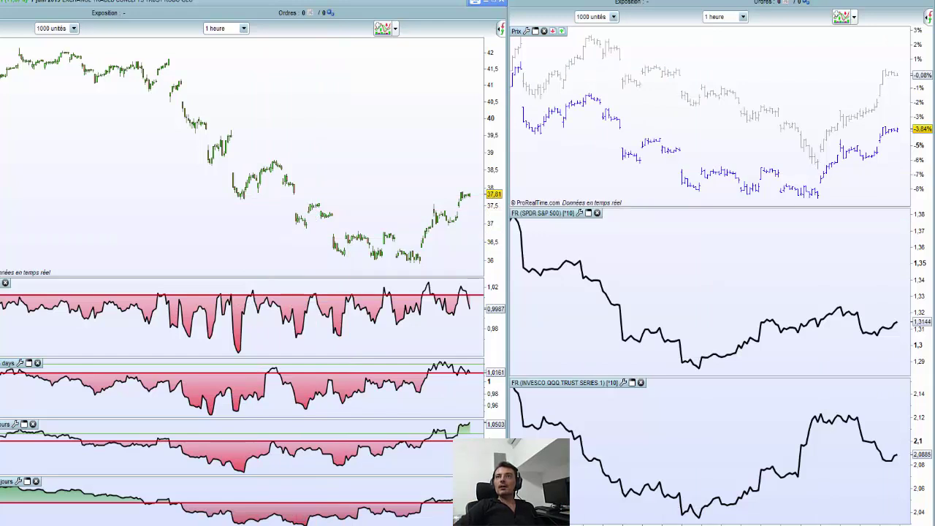
key(Down)
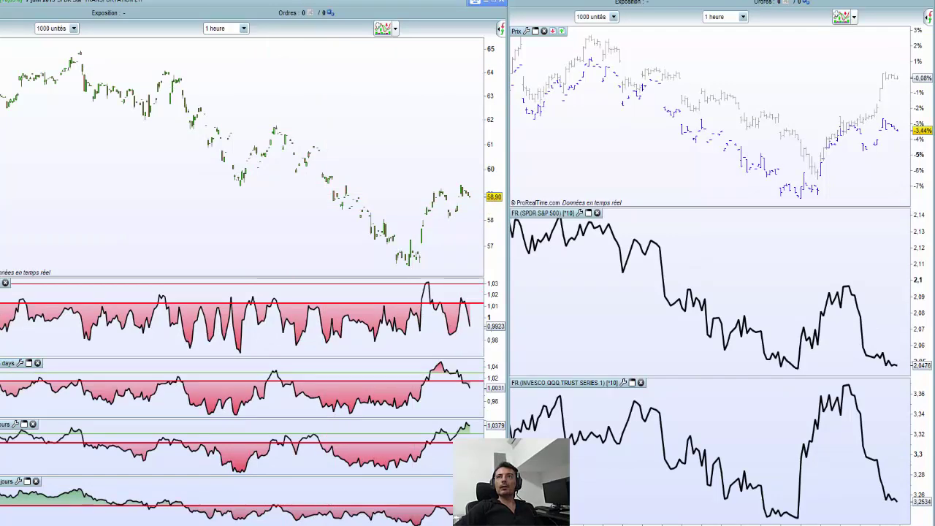
Review the hourly charts of the Energy Select Sector, Oil & Gas Equipment & Services, and Oil & Gas Exploration & Production funds.
key(Down)
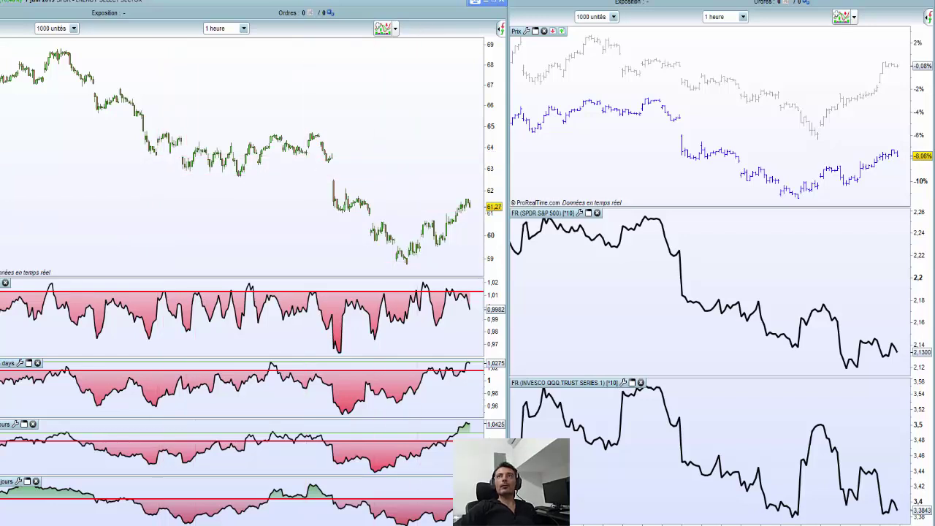
key(Down)
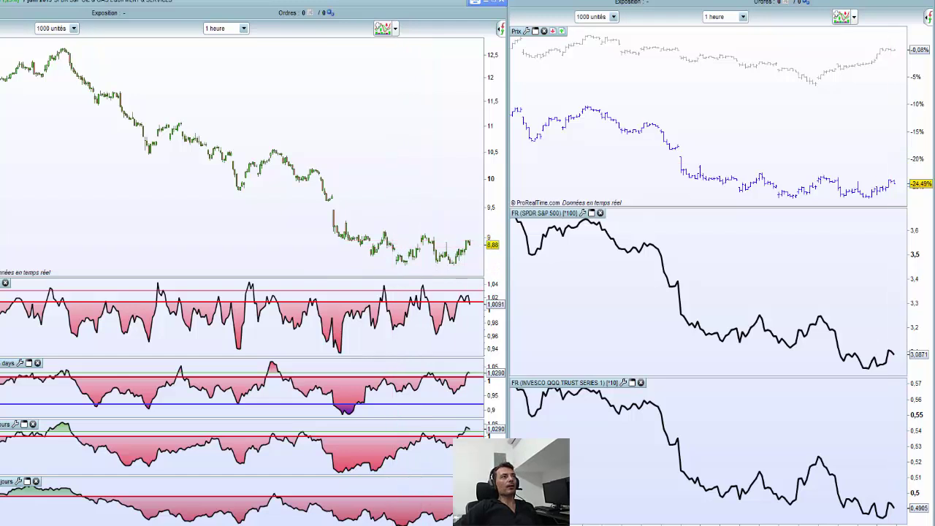
key(Down)
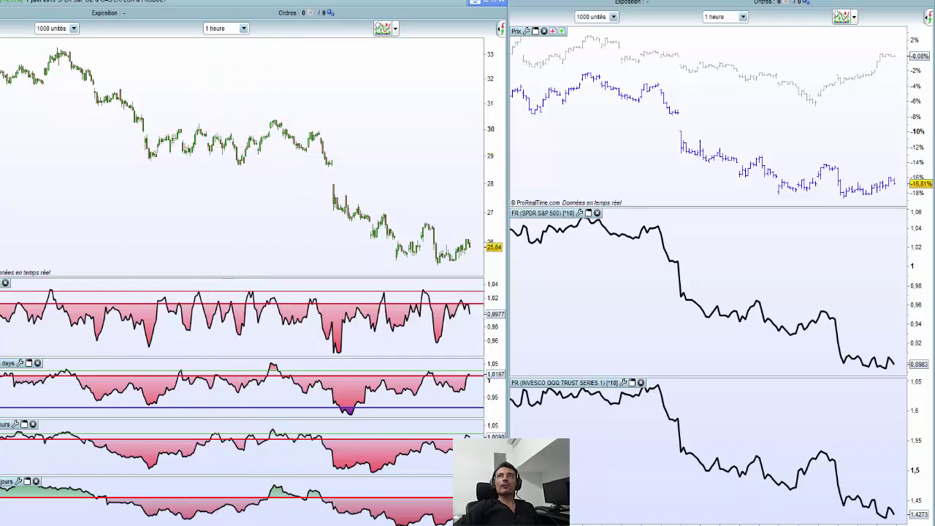
key(Down)
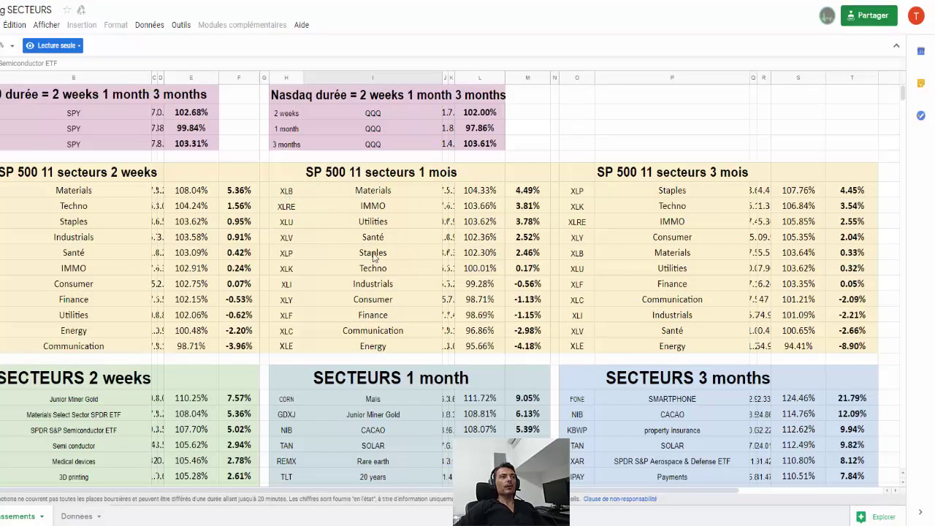
Check Energy's position in the S&P 500 sector rankings for 2 weeks, 1 month and 3 months in the SECTEURS spreadsheet.
scroll(374, 255, down, 4)
scroll(413, 329, up, 4)
click(330, 350)
click(121, 332)
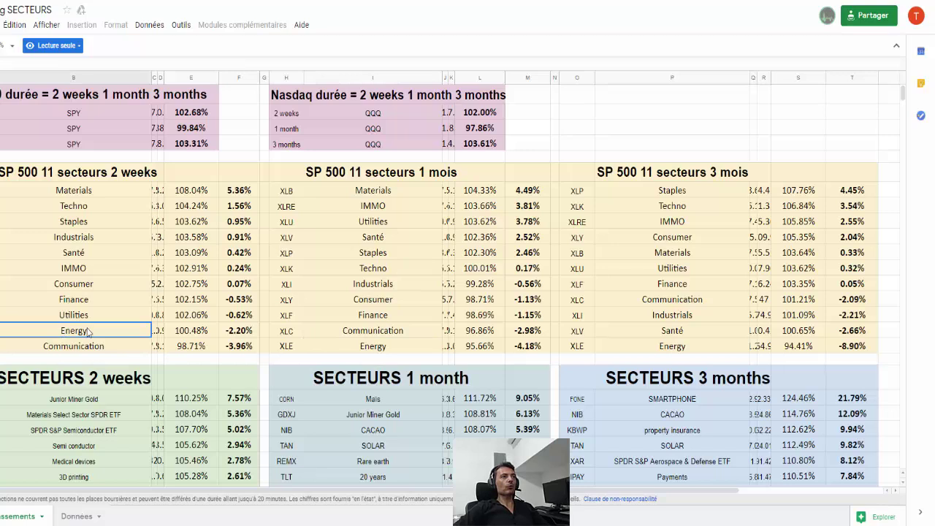
click(383, 352)
click(640, 352)
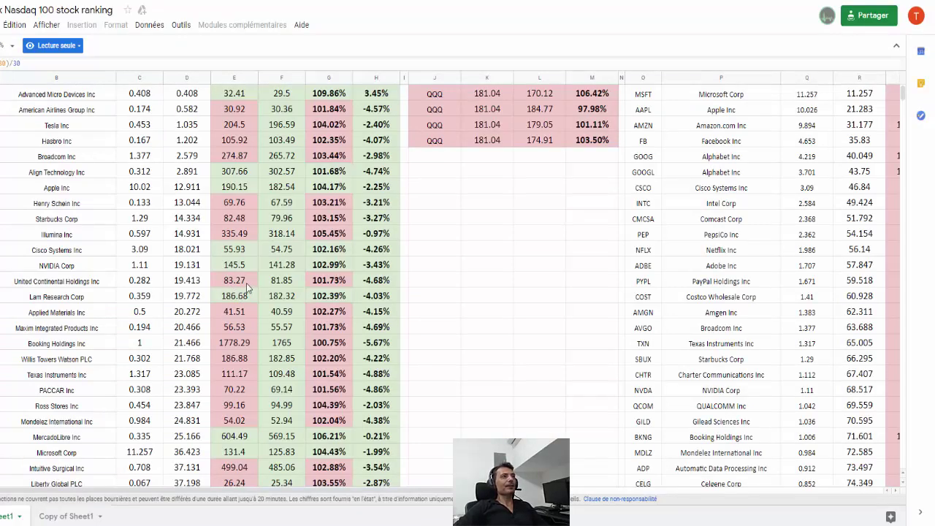
Look through the companies in the Nasdaq 100 stock ranking spreadsheet, then return to the SECTEURS rankings.
scroll(248, 285, down, 10)
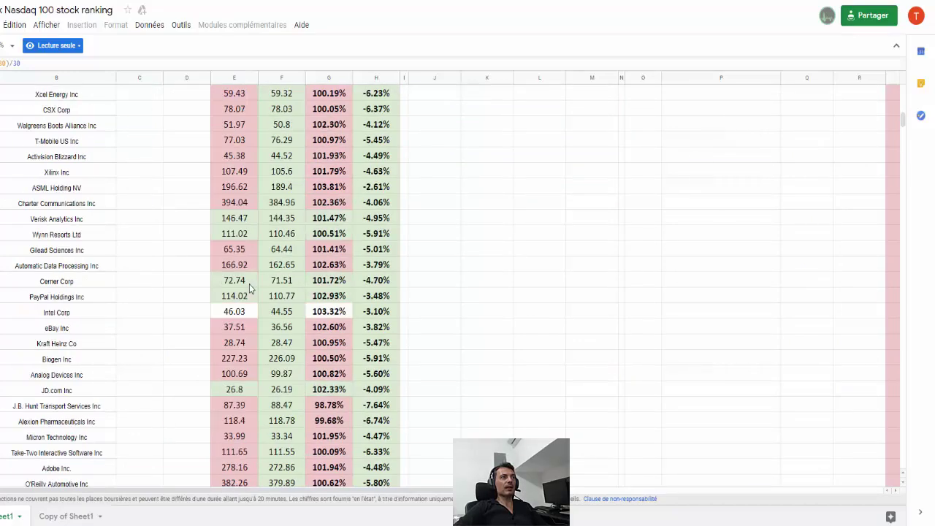
scroll(249, 284, up, 10)
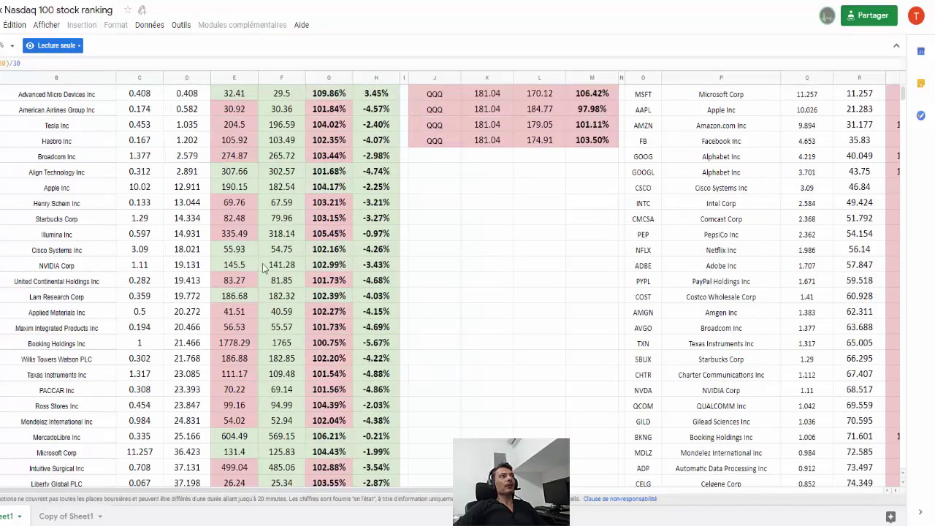
key(ctrl+Tab)
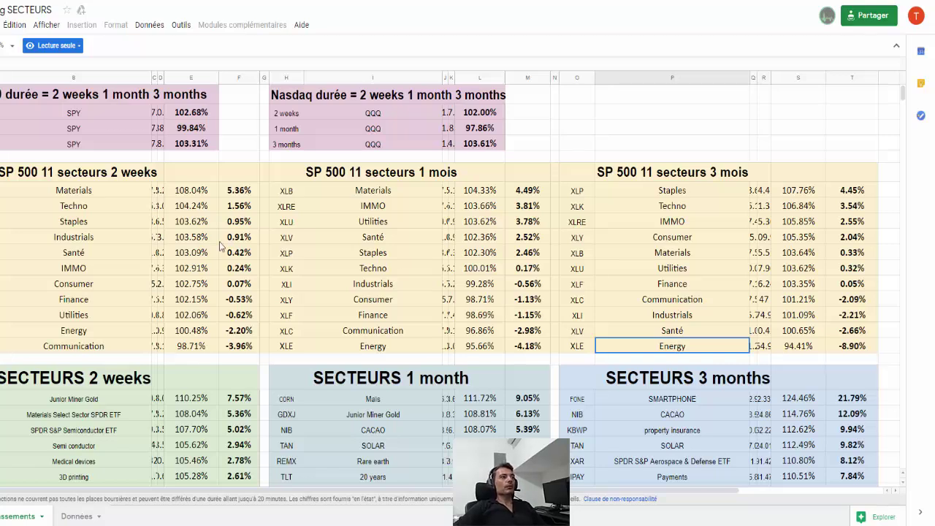
Switch back to ProRealTime and compare the Oil & Gas Exploration & Production chart with Equipment & Services, examining the latter's decline and bar values.
key(alt+Tab)
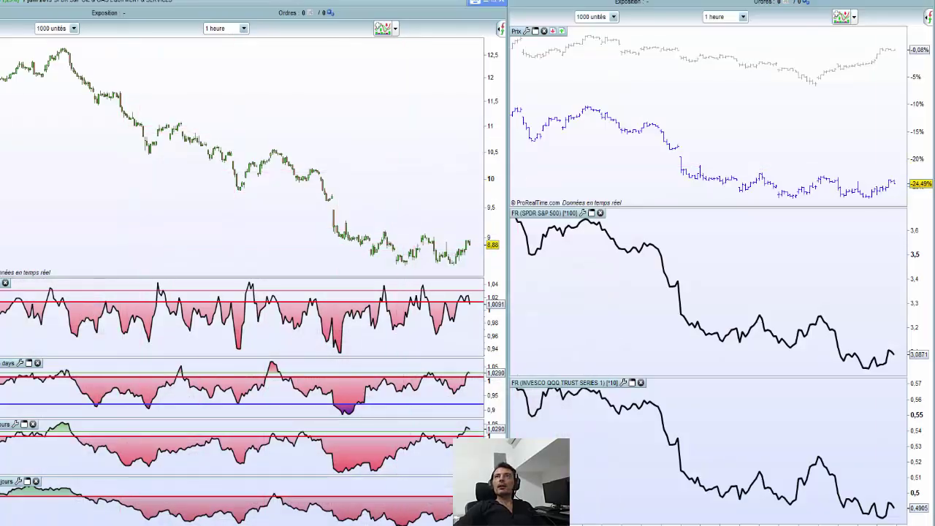
key(Down)
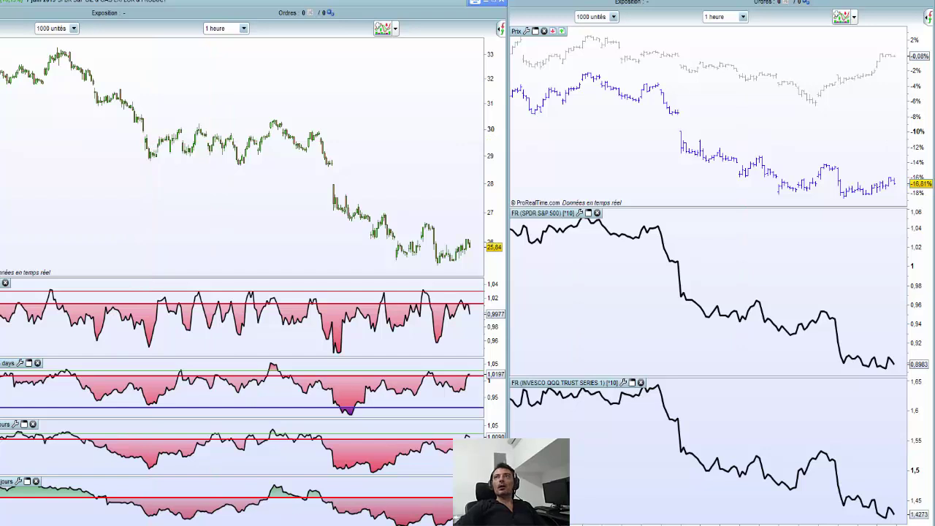
key(Down)
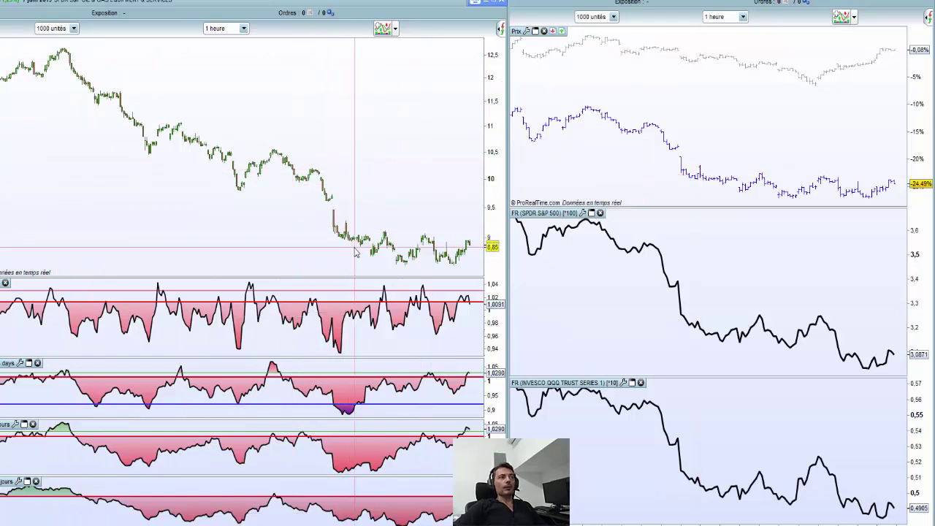
mouse_move(356, 251)
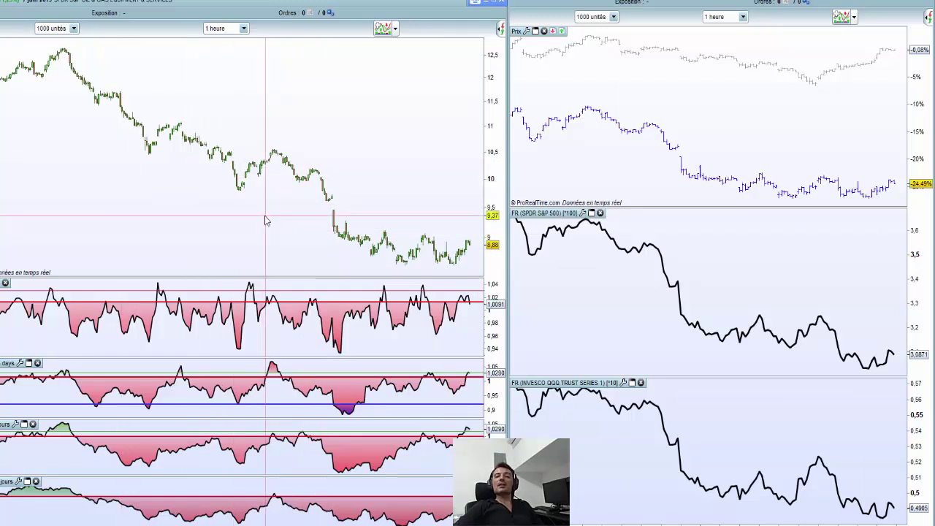
mouse_move(265, 221)
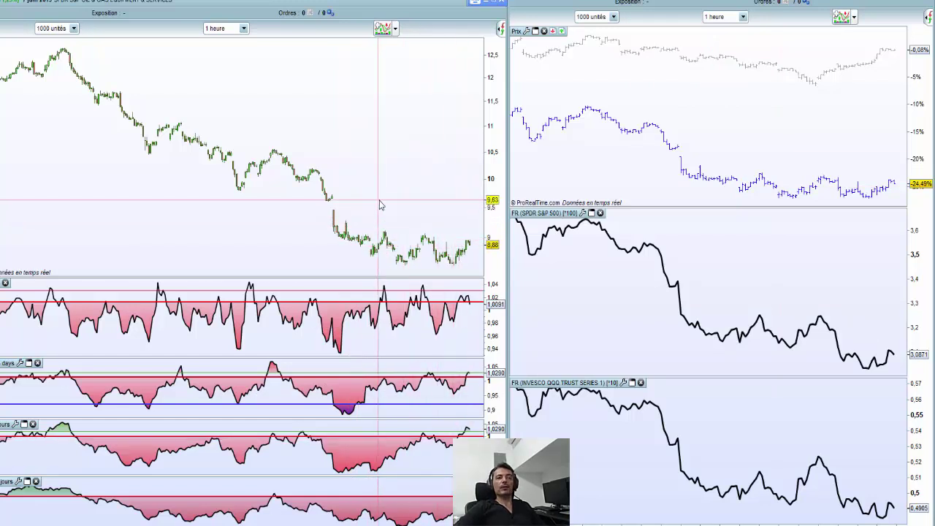
mouse_move(377, 205)
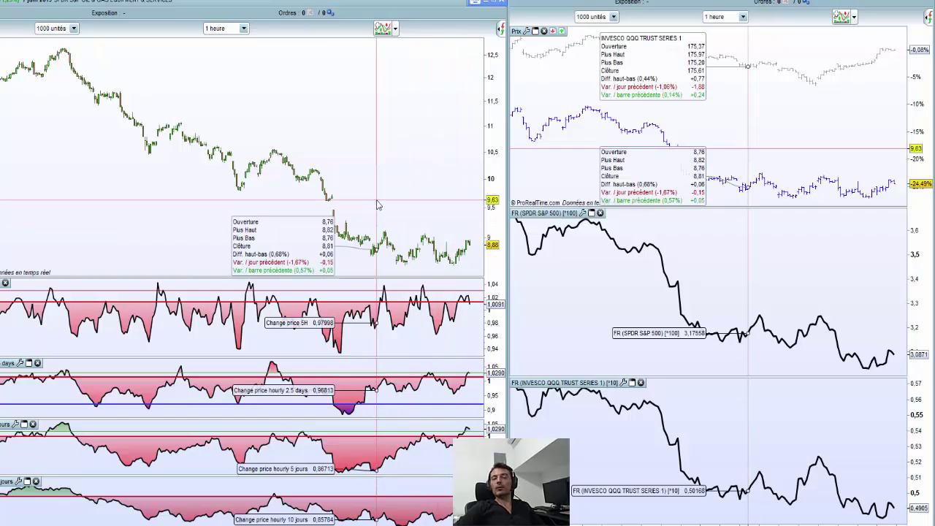